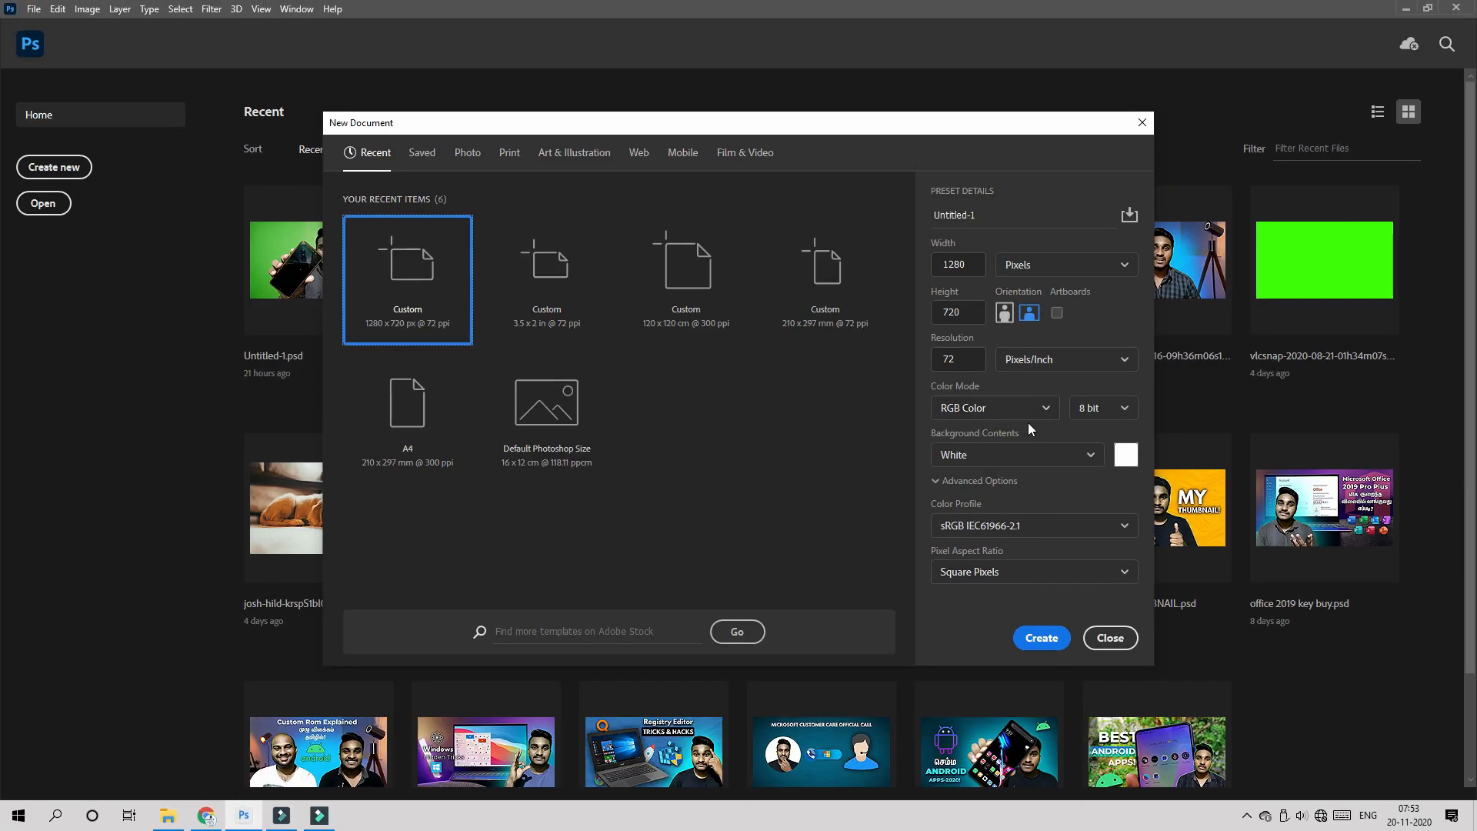
- Create a 1280 x 720 px, 72 ppi RGB document with a white background and unlock its Background layer
{"action": "left_click", "coordinate": [1042, 638]}
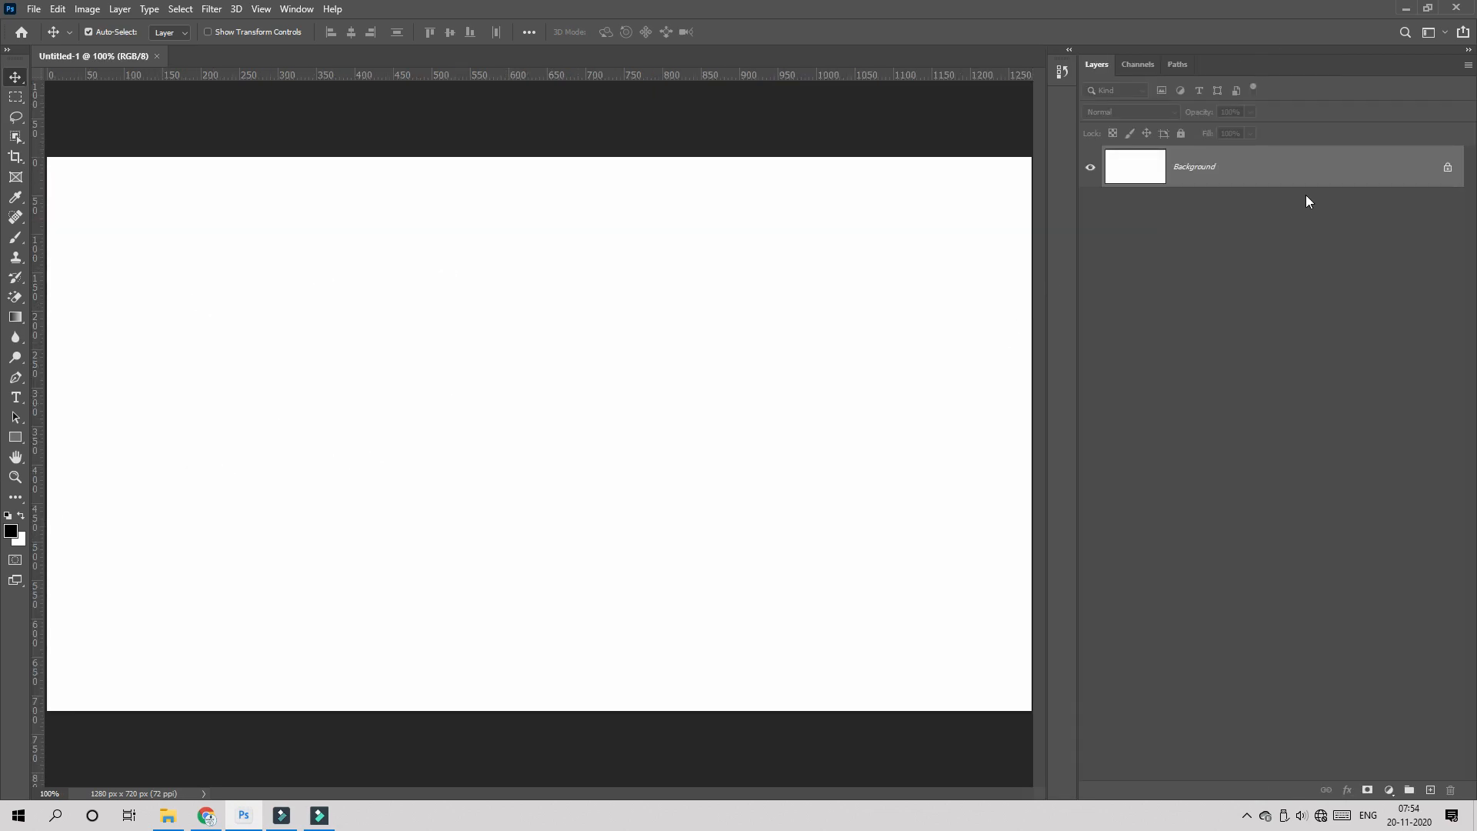
{"action": "left_click", "coordinate": [1446, 167]}
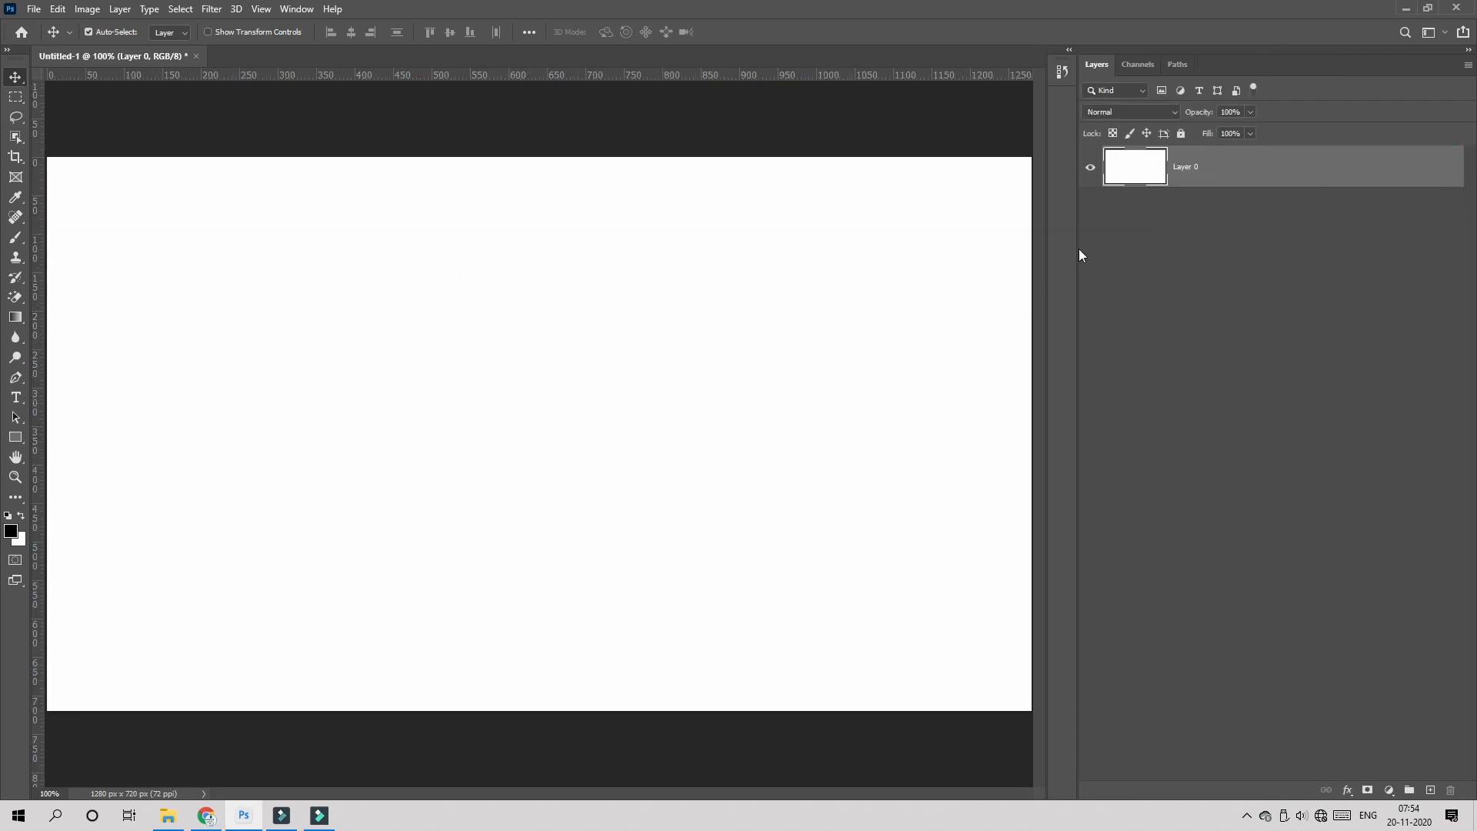
- Place the open_folder icon from the Dock Icons folder in File Explorer into the document, enlarging and centring it on the canvas
{"action": "left_click", "coordinate": [168, 815]}
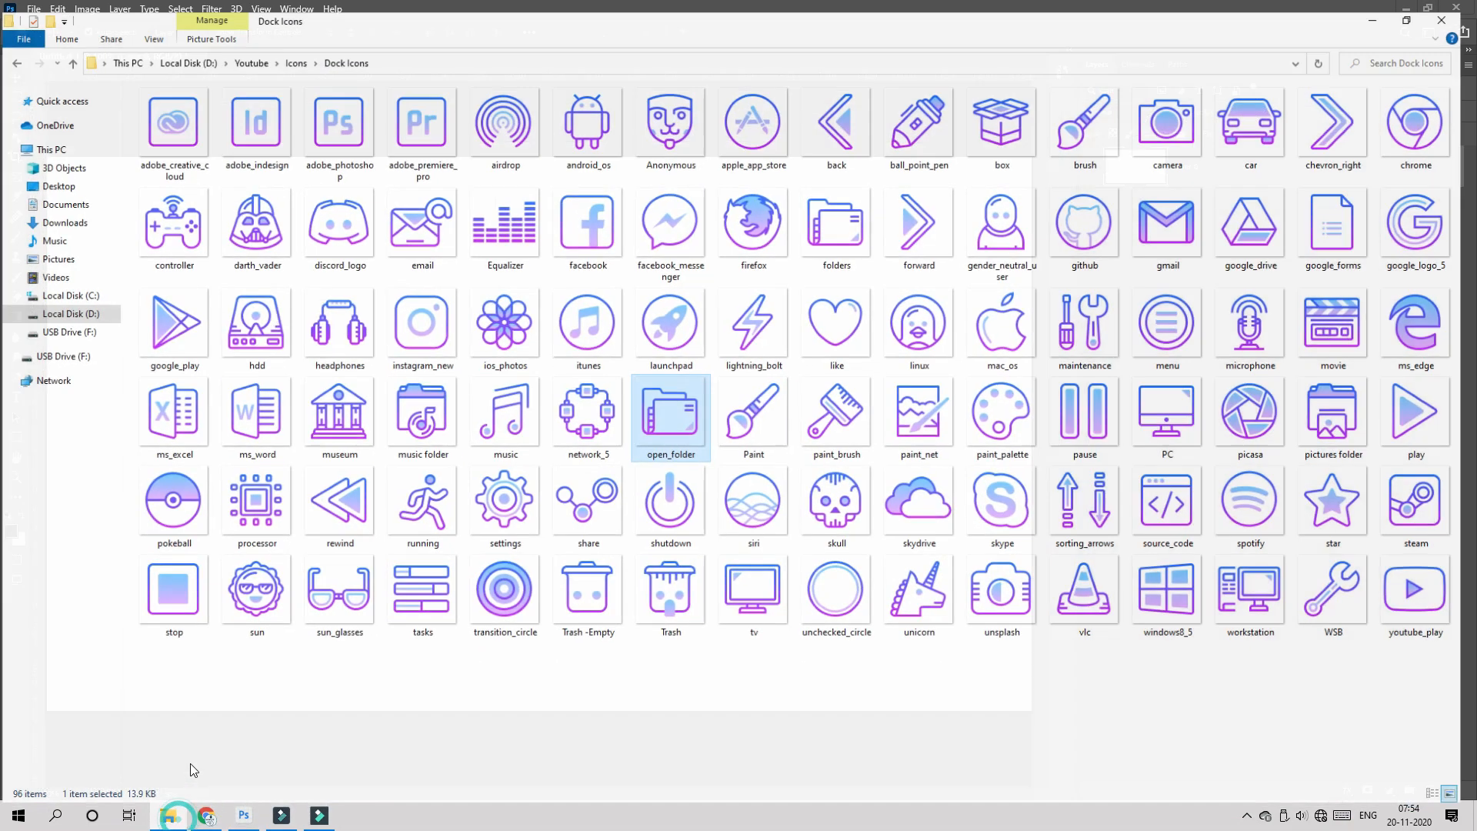
{"action": "left_click_drag", "start_coordinate": [669, 409], "coordinate": [391, 508]}
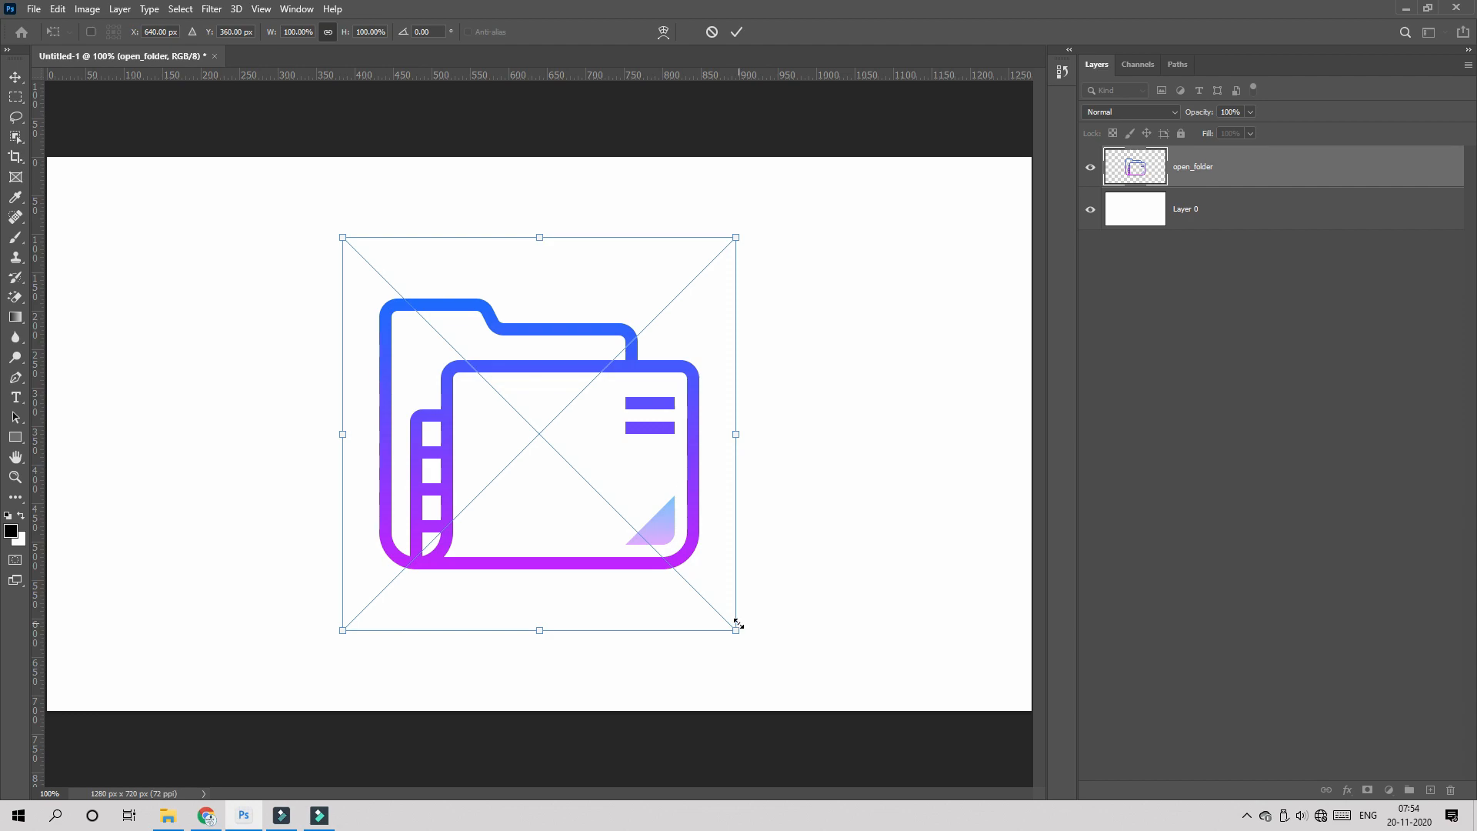
{"action": "left_click_drag", "start_coordinate": [735, 630], "coordinate": [854, 746]}
{"action": "left_click_drag", "start_coordinate": [725, 538], "coordinate": [671, 475]}
{"action": "key", "text": "Return"}
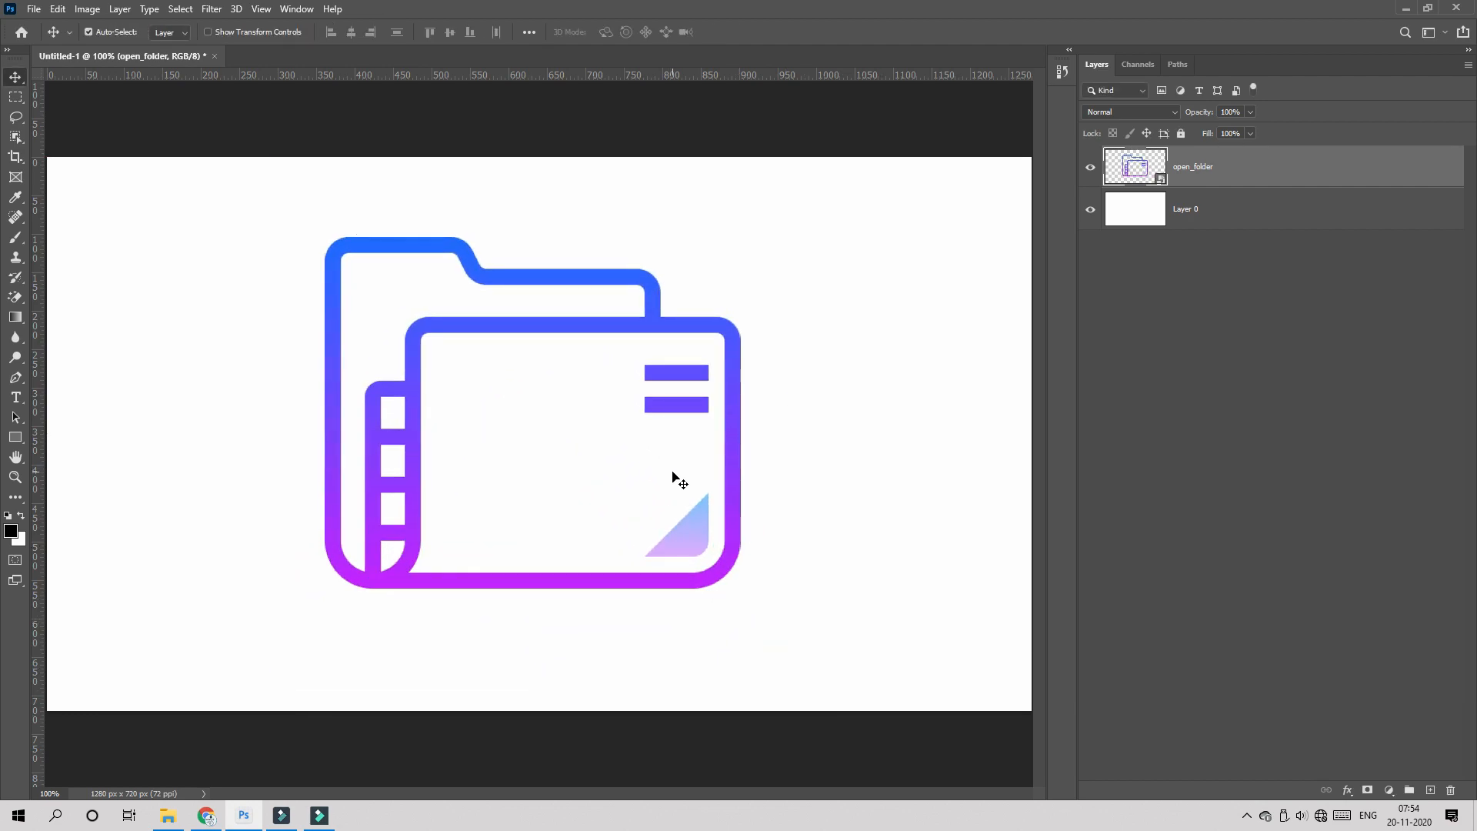
{"action": "left_click_drag", "start_coordinate": [443, 338], "coordinate": [440, 350]}
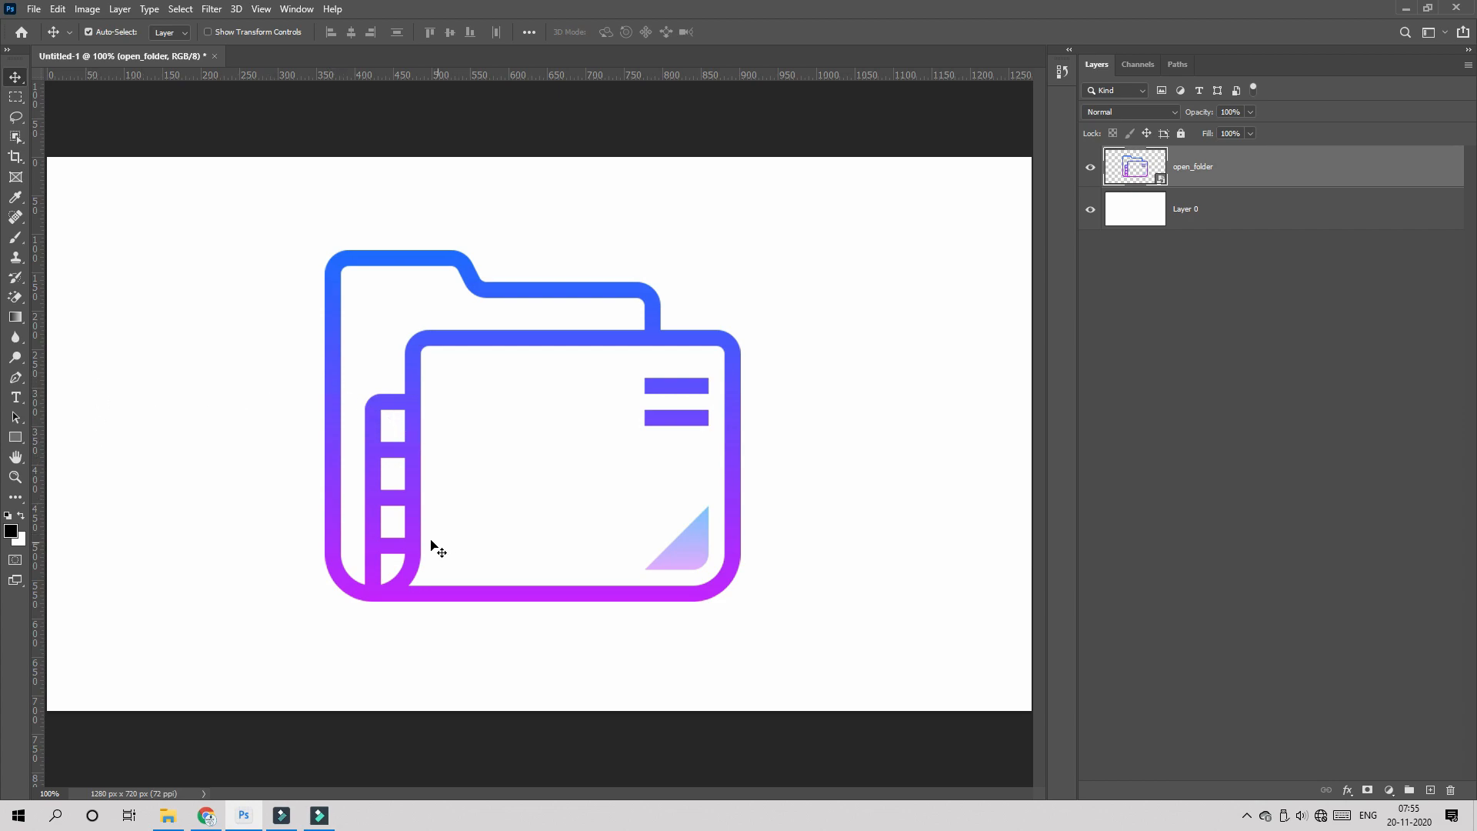
- Select the folder icon with the Object Selection tool and copy the selection to a new layer
{"action": "left_click", "coordinate": [16, 136]}
{"action": "left_click_drag", "start_coordinate": [286, 242], "coordinate": [756, 582]}
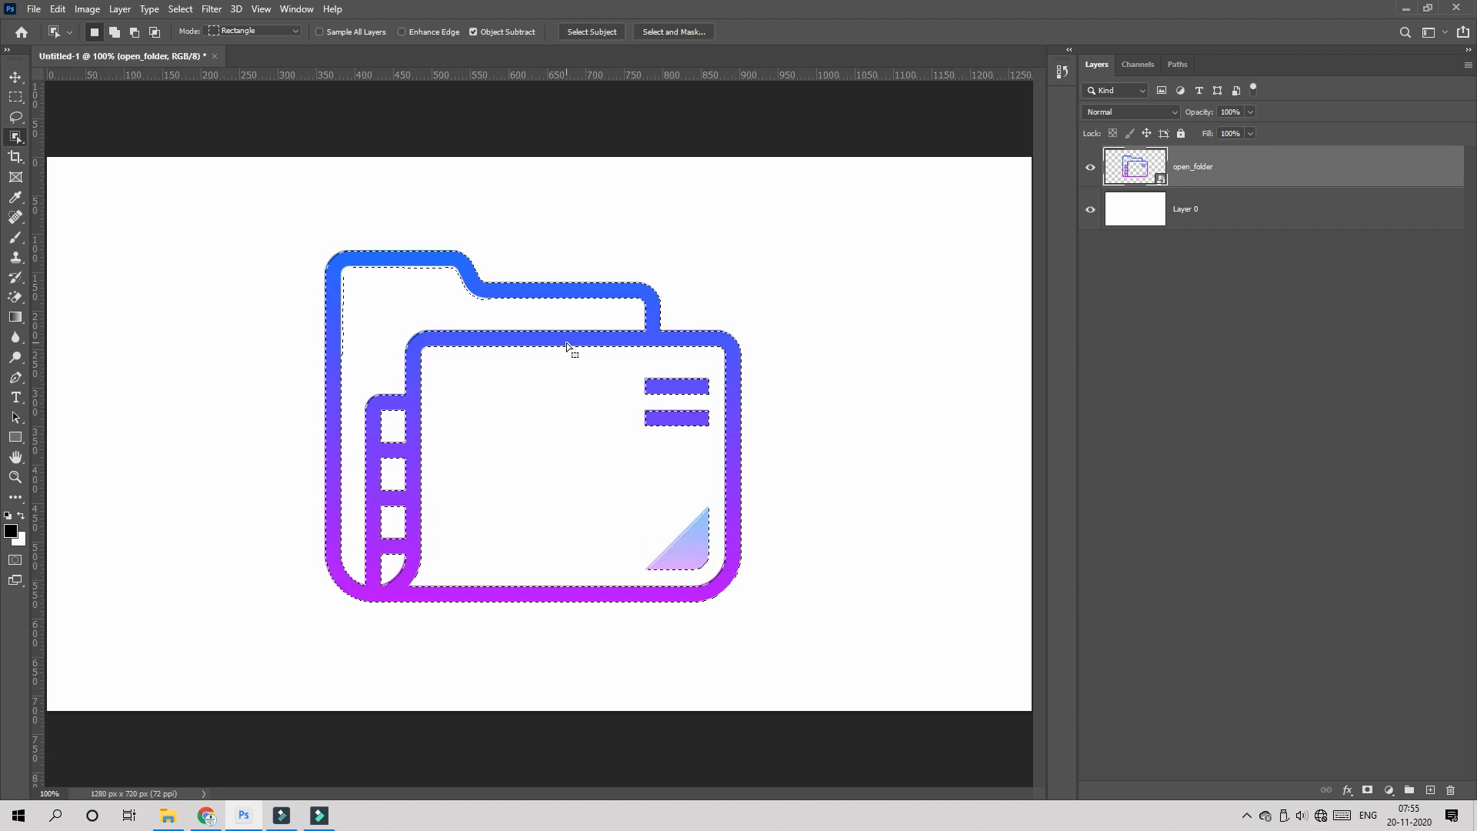
{"action": "key", "text": "ctrl+plus"}
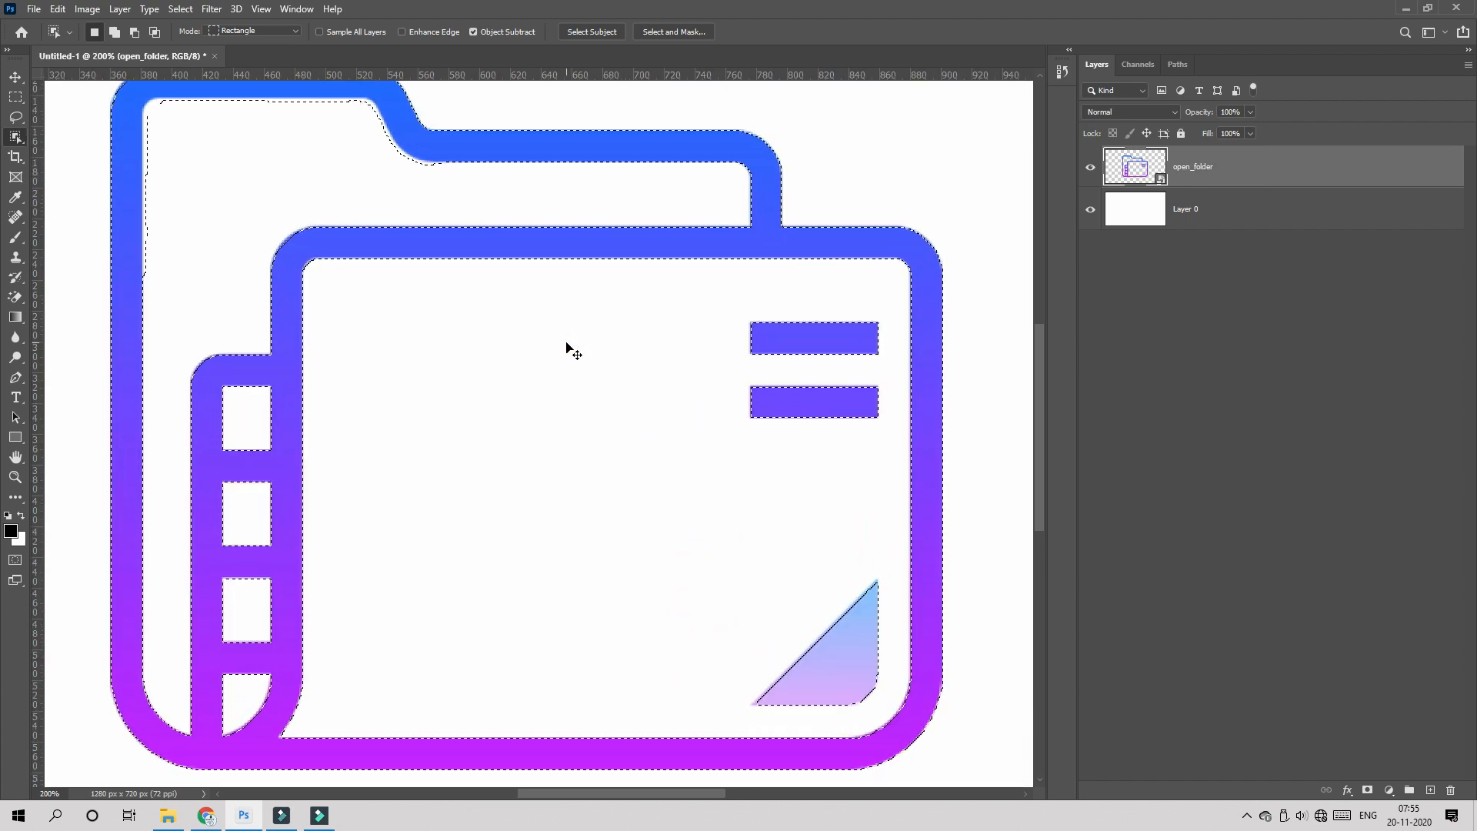
{"action": "key", "text": "ctrl+minus"}
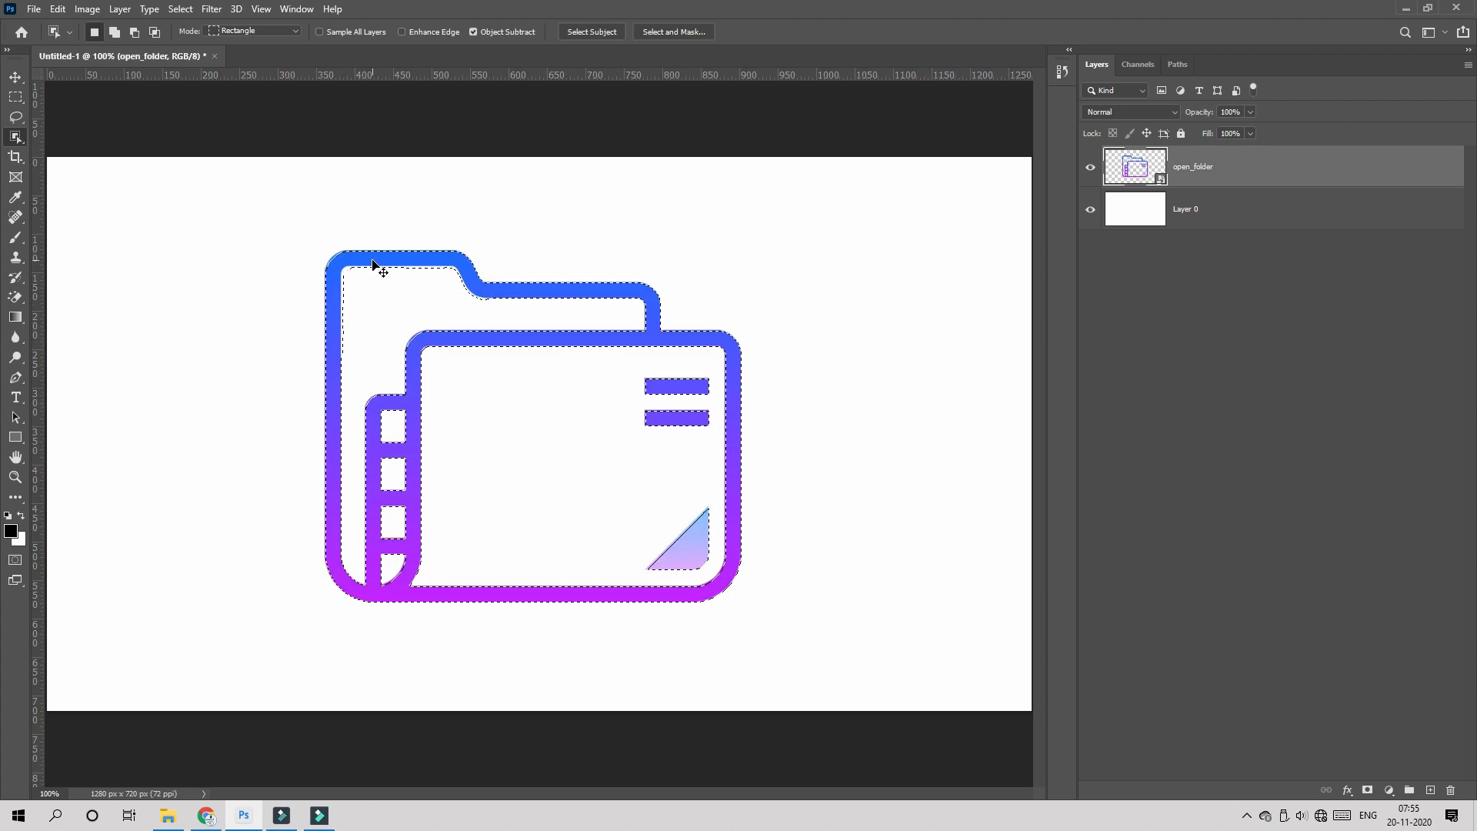
{"action": "key", "text": "ctrl+plus"}
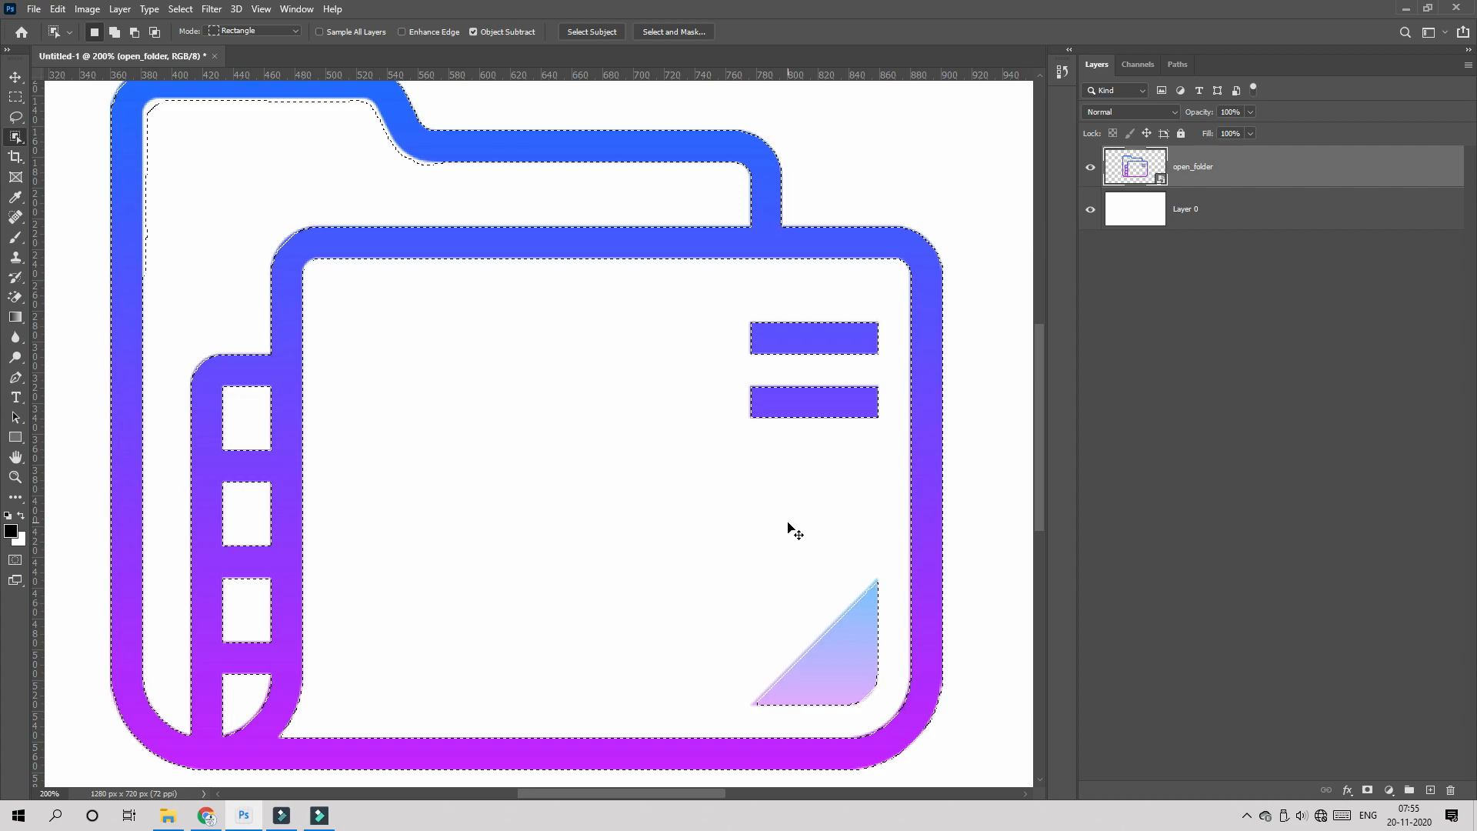
{"action": "key", "text": "ctrl+j"}
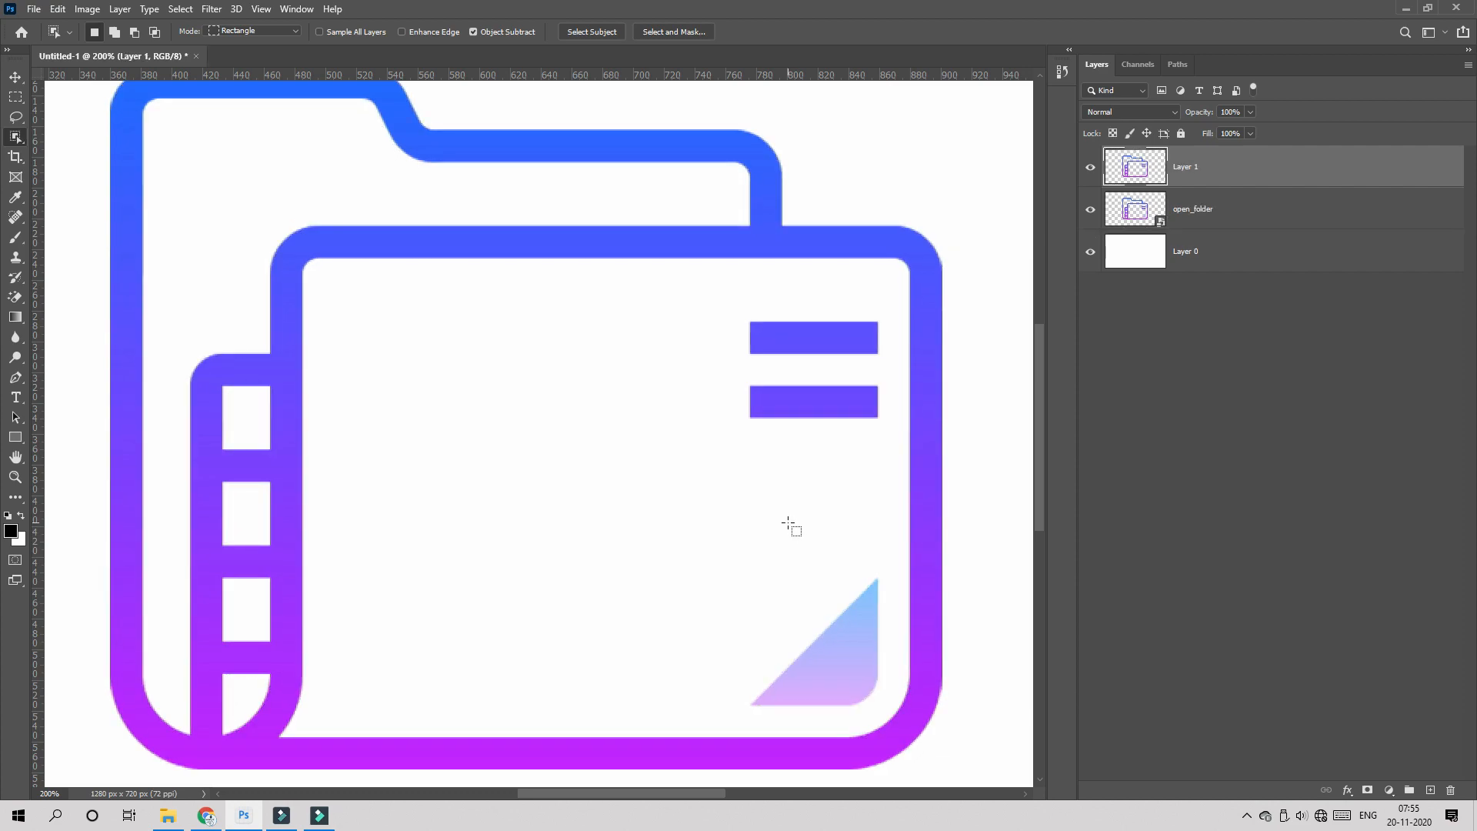
- Hide the open_folder layer and add a Gradient Overlay to Layer 1
{"action": "left_click", "coordinate": [1090, 209]}
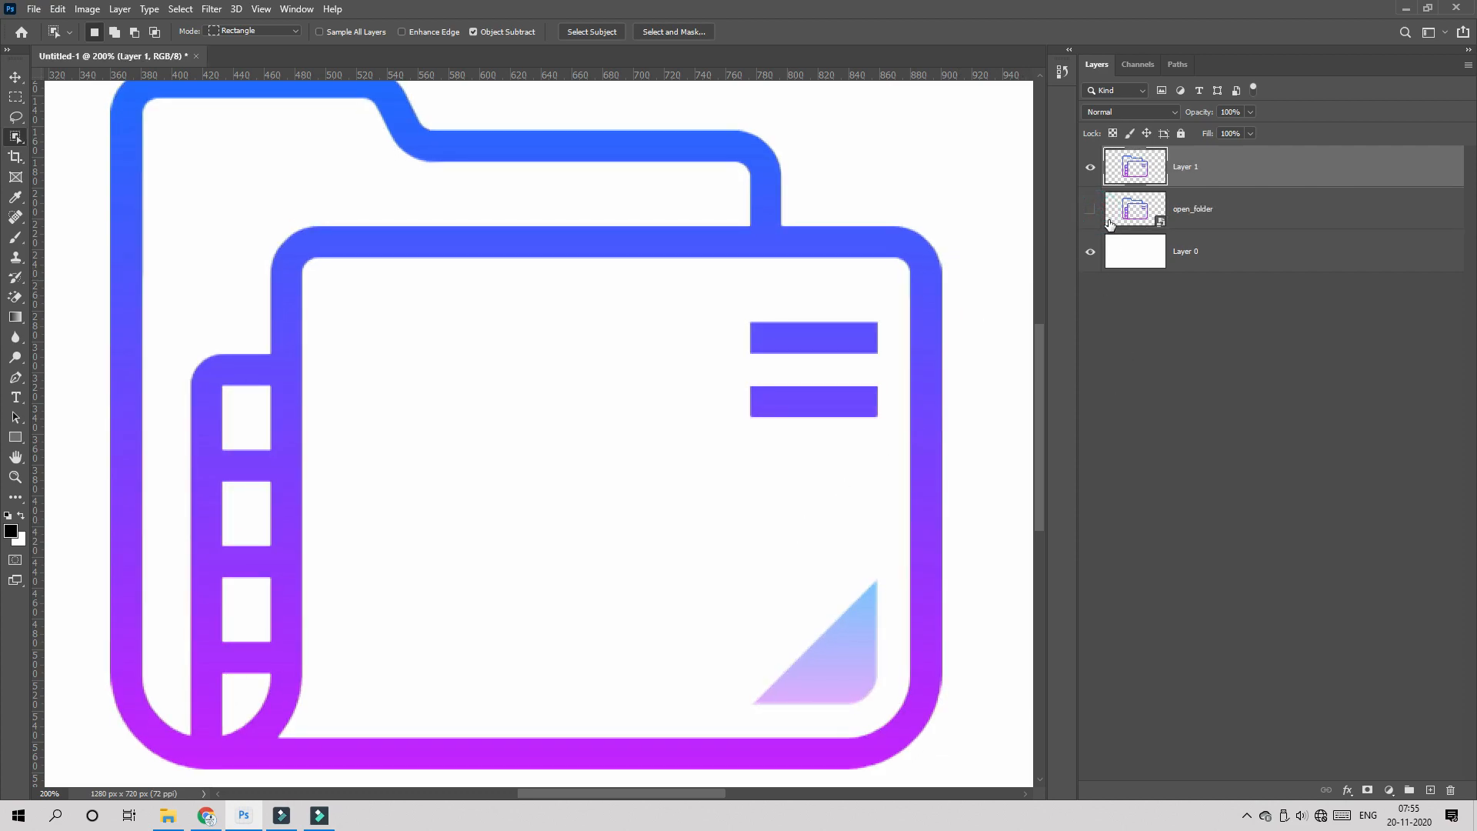
{"action": "right_click", "coordinate": [1185, 171]}
{"action": "left_click", "coordinate": [1191, 171]}
{"action": "left_click", "coordinate": [924, 521]}
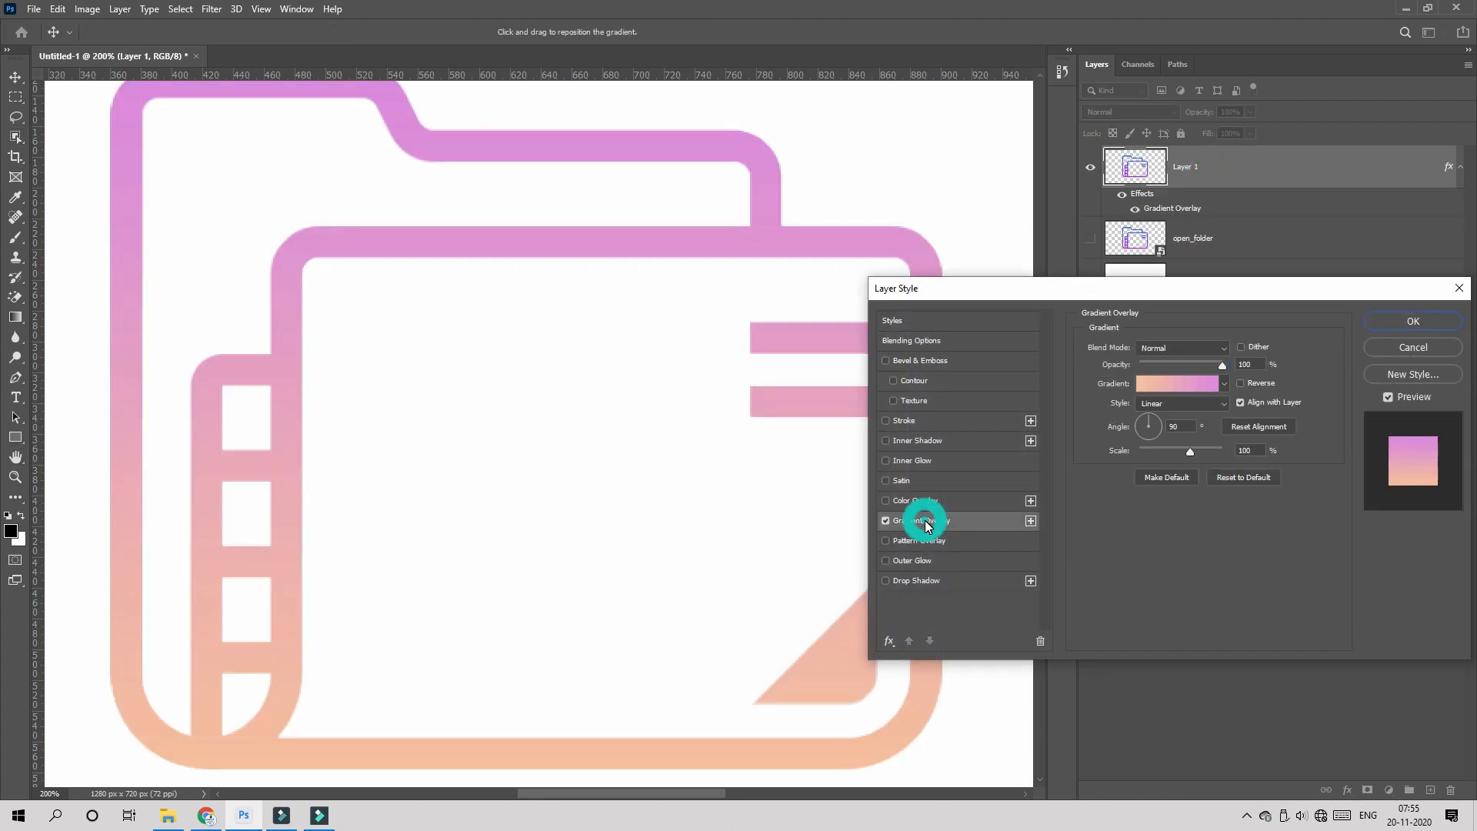
- Try several gradient presets from the Purples group and apply the orange, pink and dark purple one to the overlay
{"action": "left_click", "coordinate": [1192, 385]}
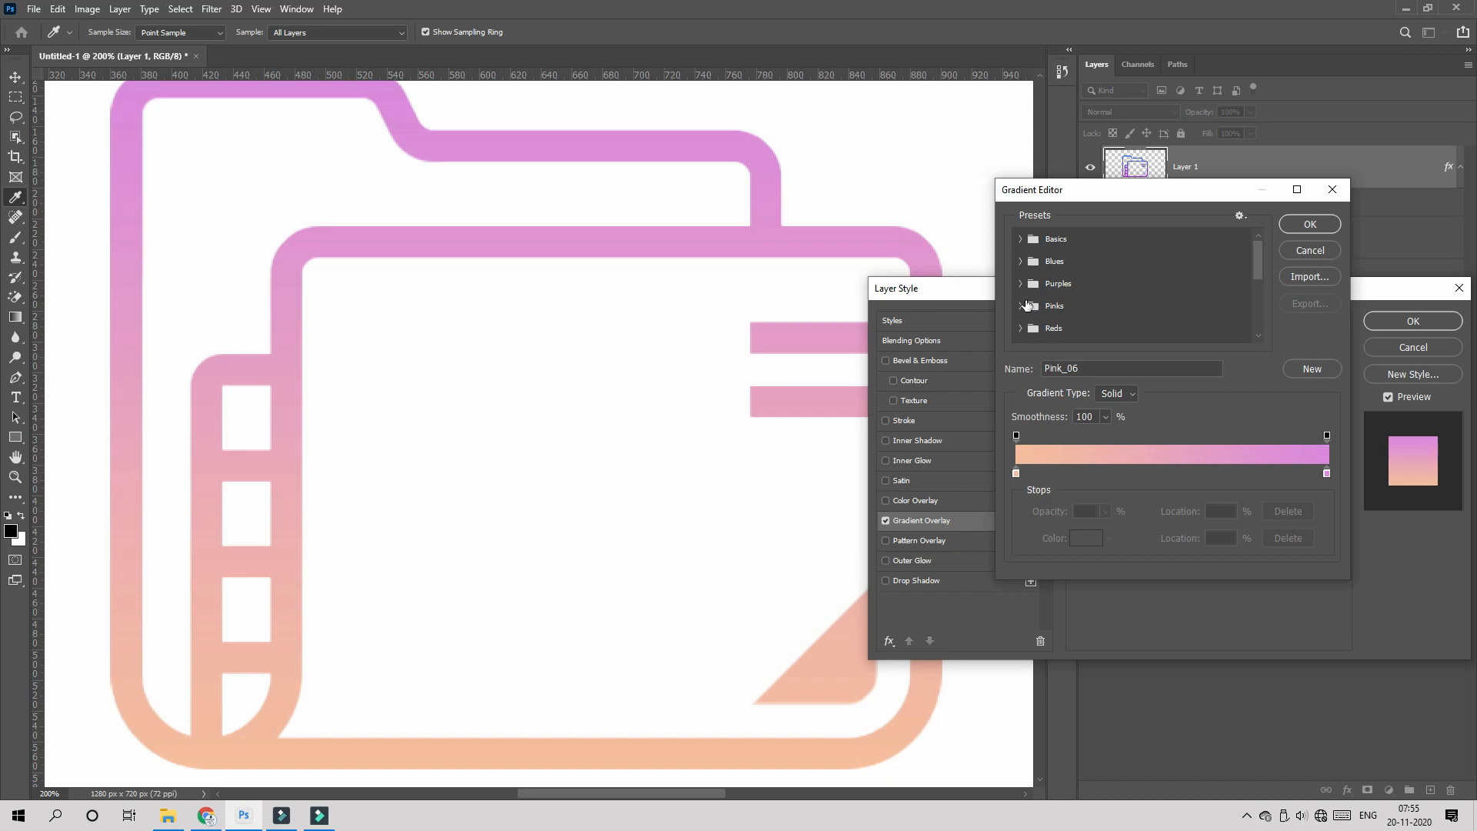
{"action": "left_click", "coordinate": [1021, 283]}
{"action": "left_click", "coordinate": [1079, 314]}
{"action": "left_click", "coordinate": [1137, 310]}
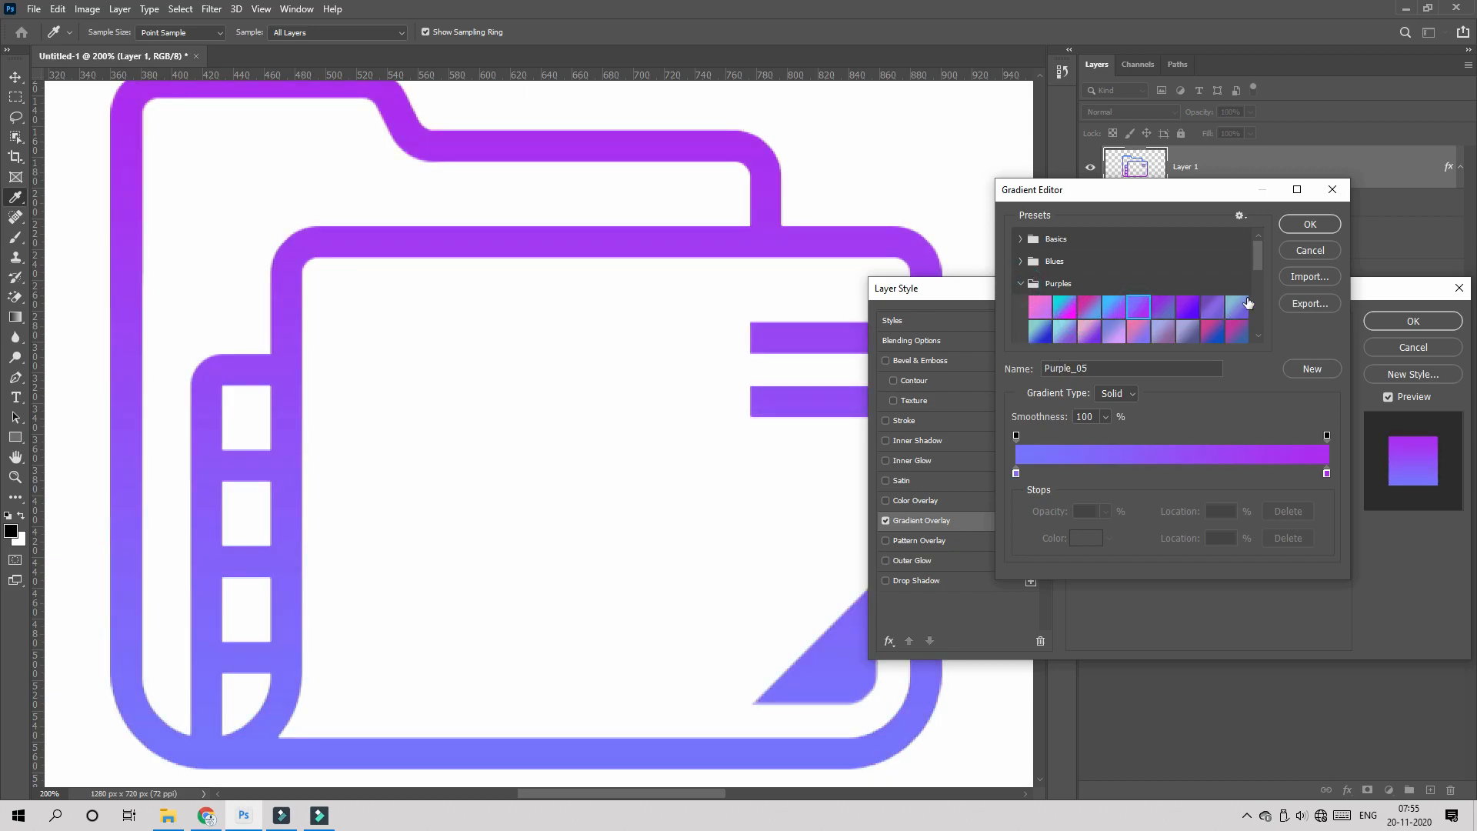
{"action": "left_click", "coordinate": [1216, 317]}
{"action": "left_click", "coordinate": [1165, 333]}
{"action": "scroll", "coordinate": [1205, 317], "scroll_direction": "down", "scroll_amount": 2}
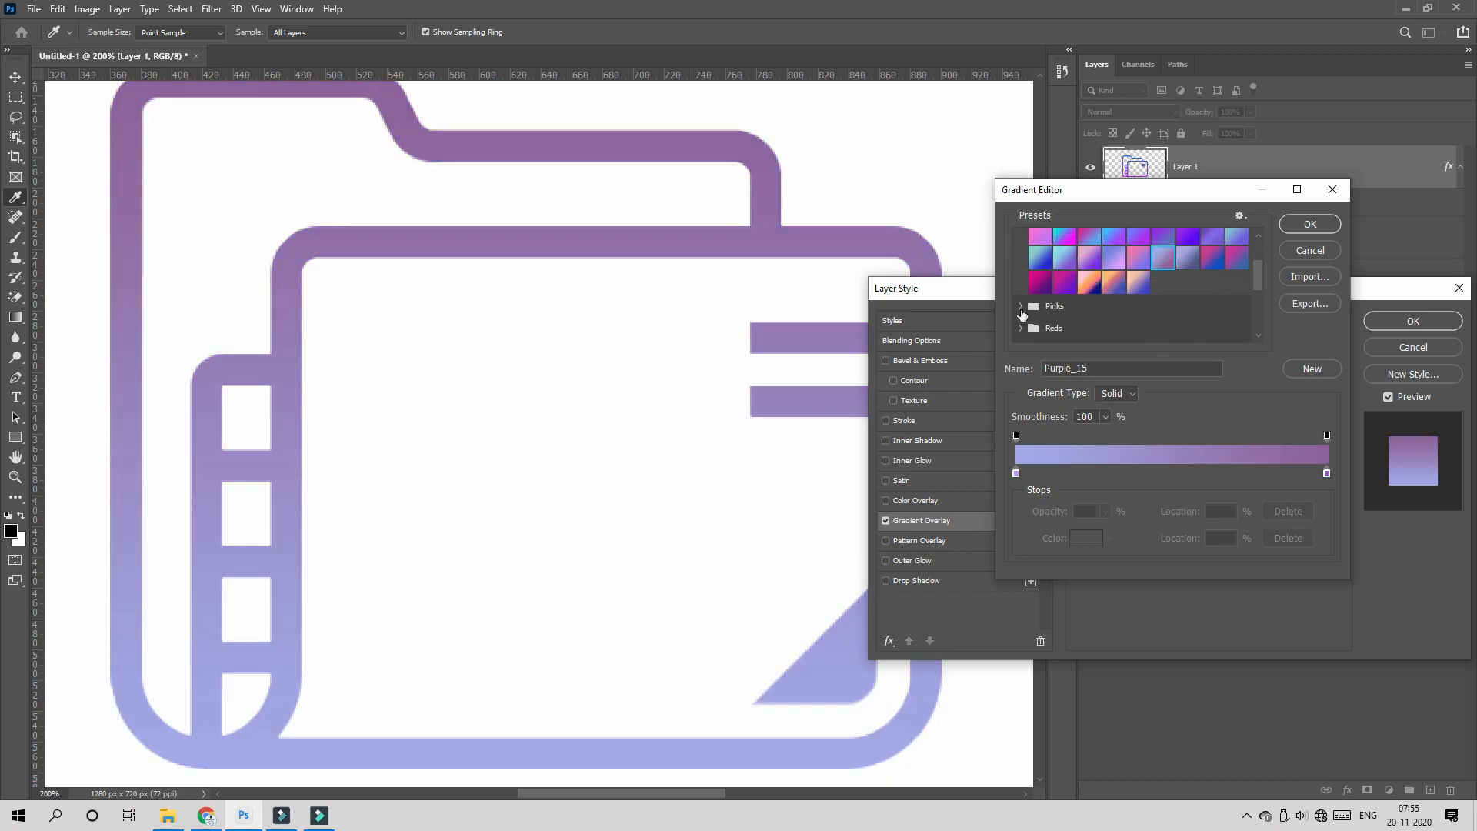
{"action": "left_click", "coordinate": [1065, 285]}
{"action": "left_click", "coordinate": [1049, 303]}
{"action": "left_click", "coordinate": [1093, 296]}
{"action": "left_click", "coordinate": [1310, 224]}
{"action": "key", "text": "Return"}
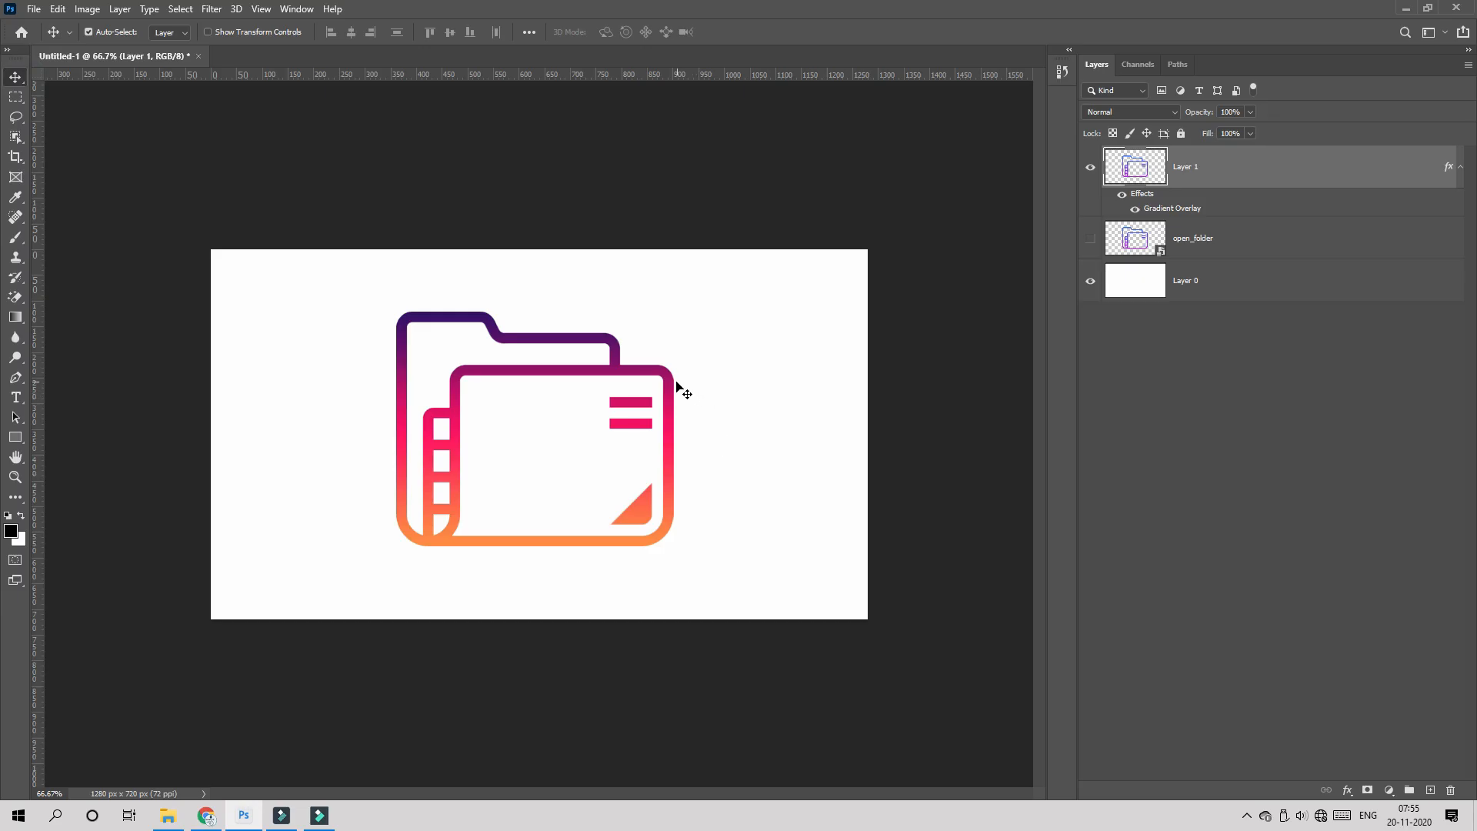
- Compare the recoloured copy side by side with the restored original folder icon, and delete the copy's layer
{"action": "left_click_drag", "start_coordinate": [677, 387], "coordinate": [818, 378]}
{"action": "left_click", "coordinate": [1134, 238]}
{"action": "left_click", "coordinate": [1090, 239]}
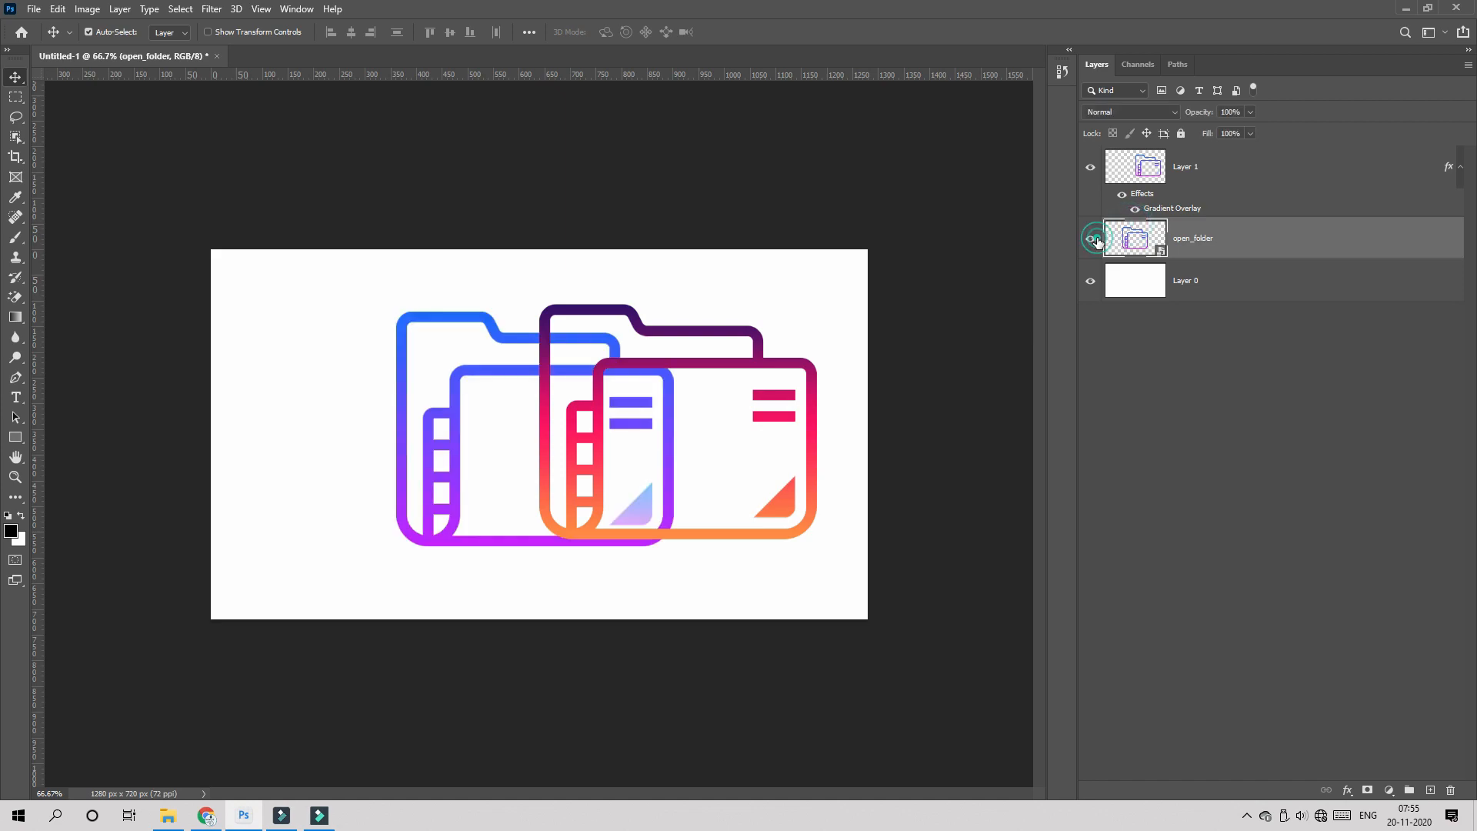
{"action": "left_click_drag", "start_coordinate": [462, 330], "coordinate": [354, 337]}
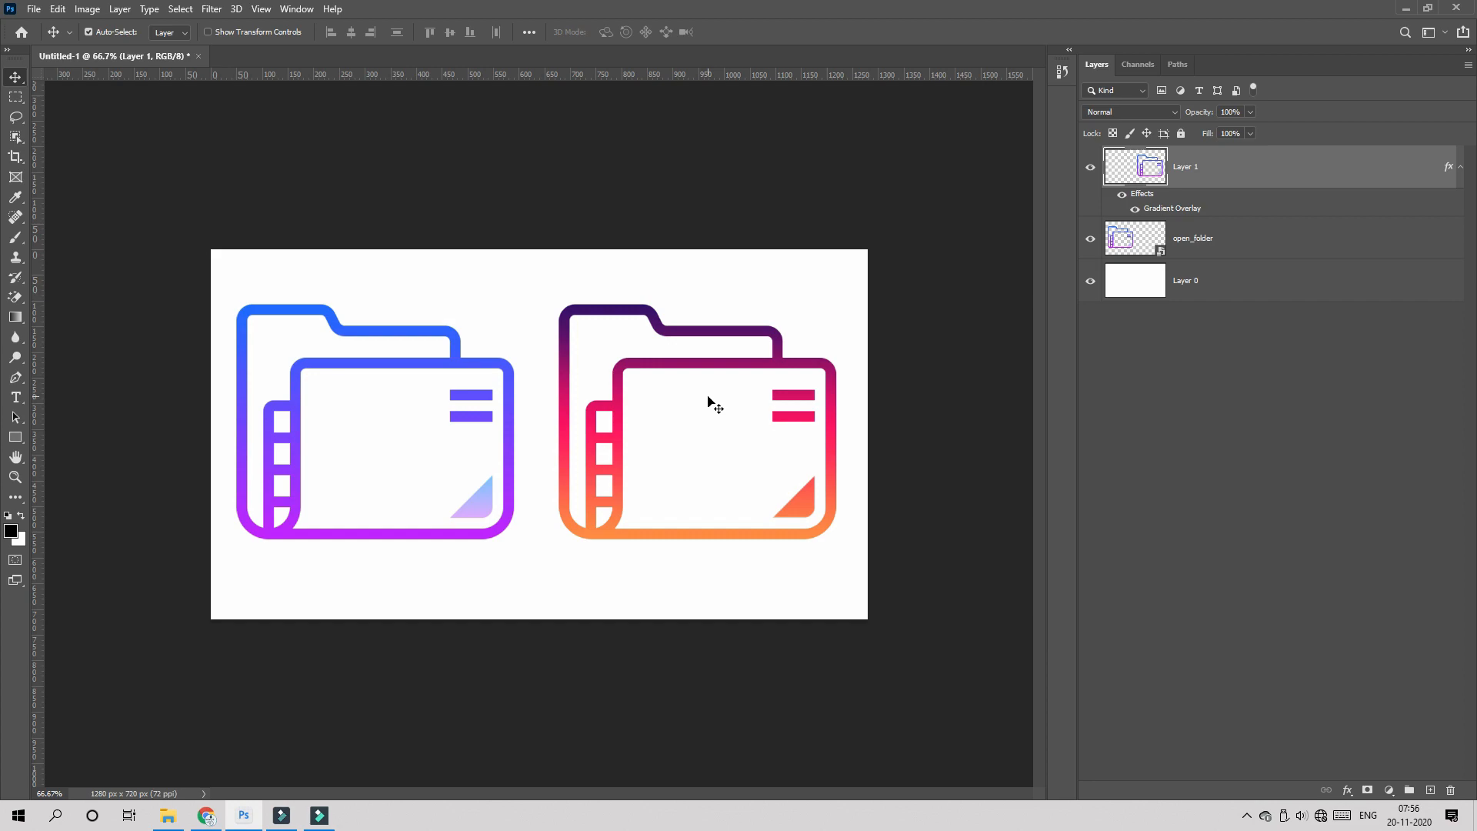
{"action": "key", "text": "Delete"}
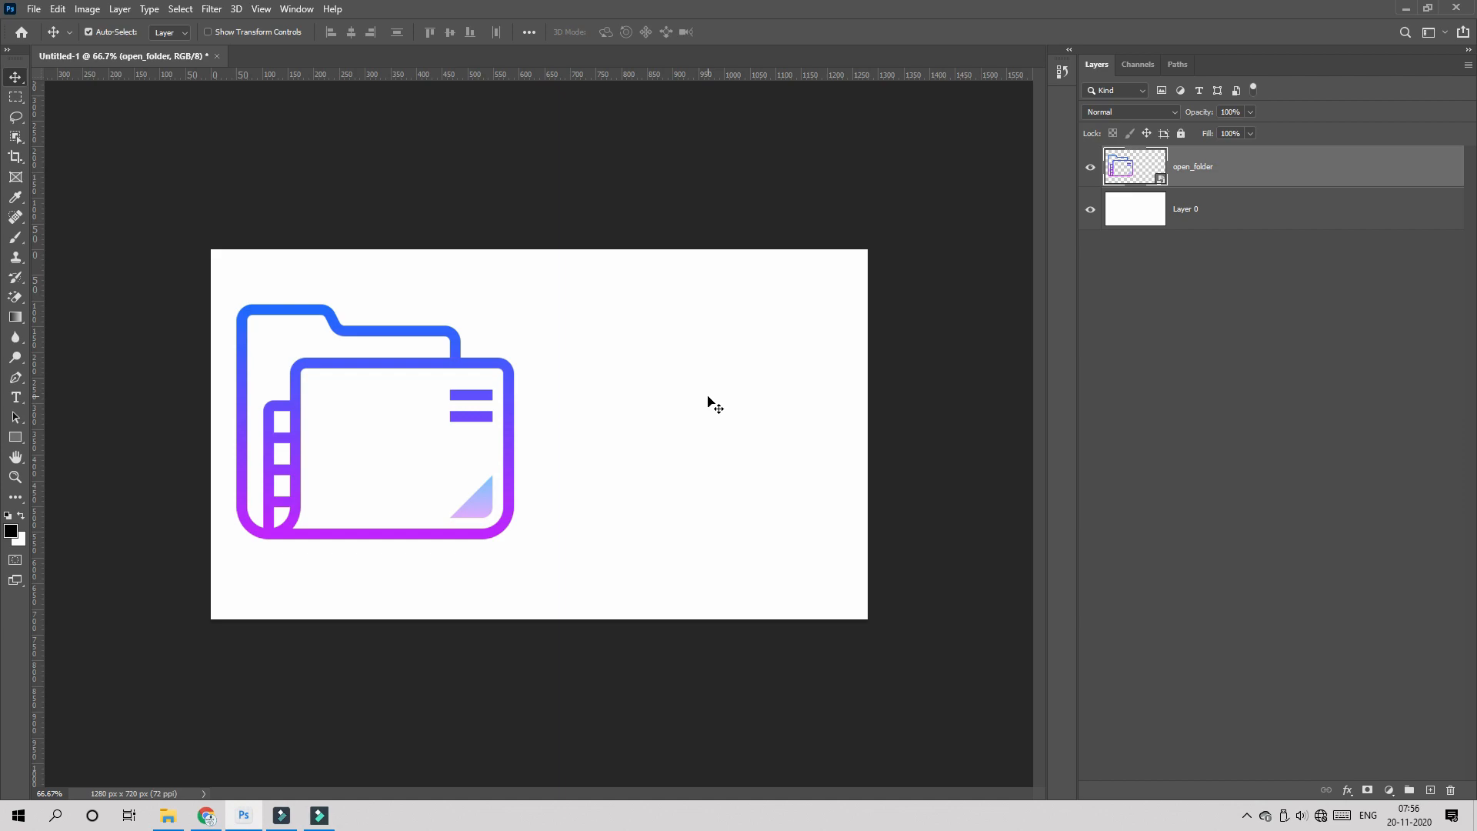
- Lock the white Layer 0 and move the folder icon back to the middle of the canvas
{"action": "left_click_drag", "start_coordinate": [494, 368], "coordinate": [617, 373]}
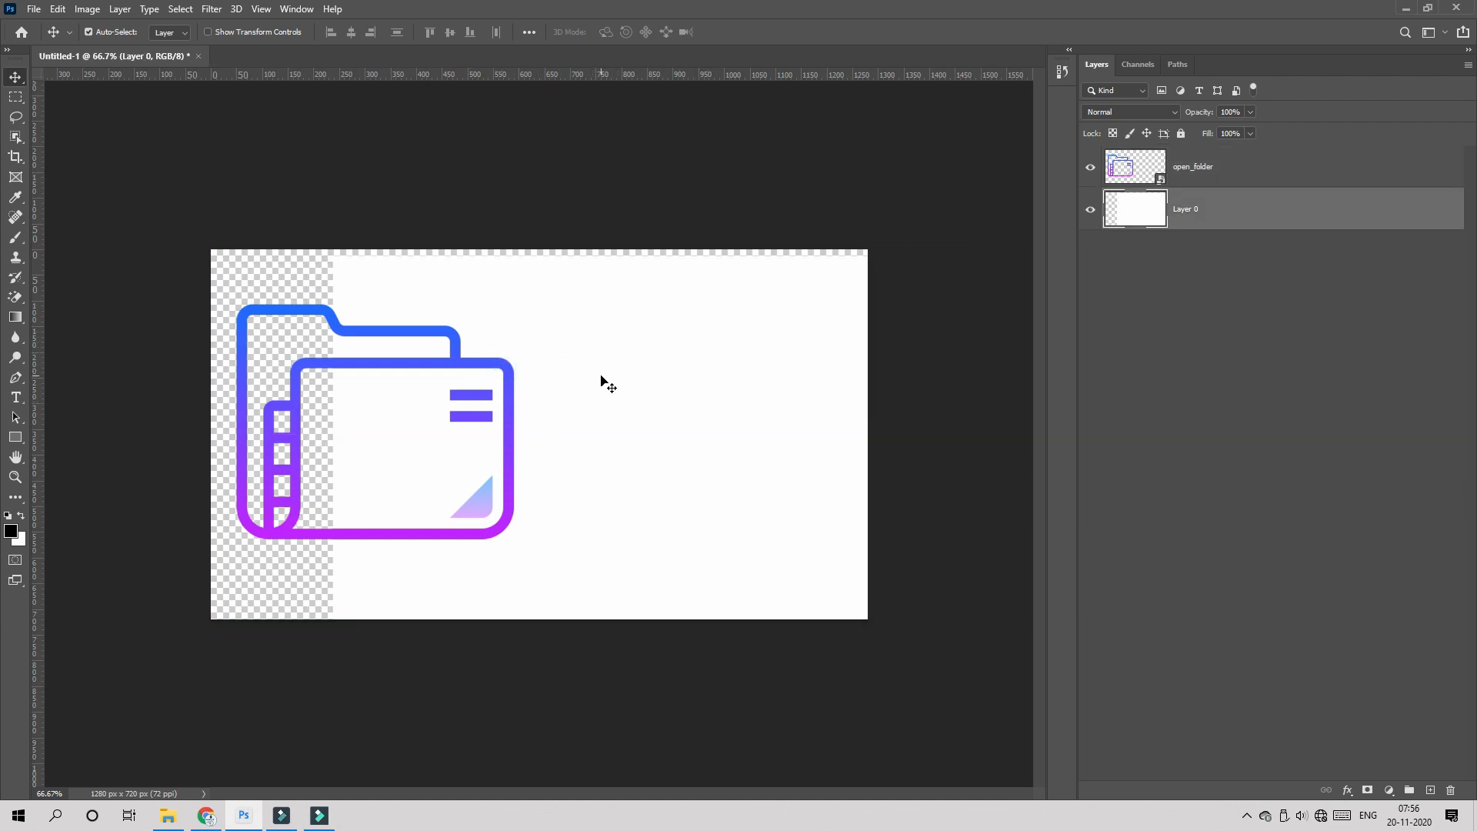
{"action": "key", "text": "ctrl+z"}
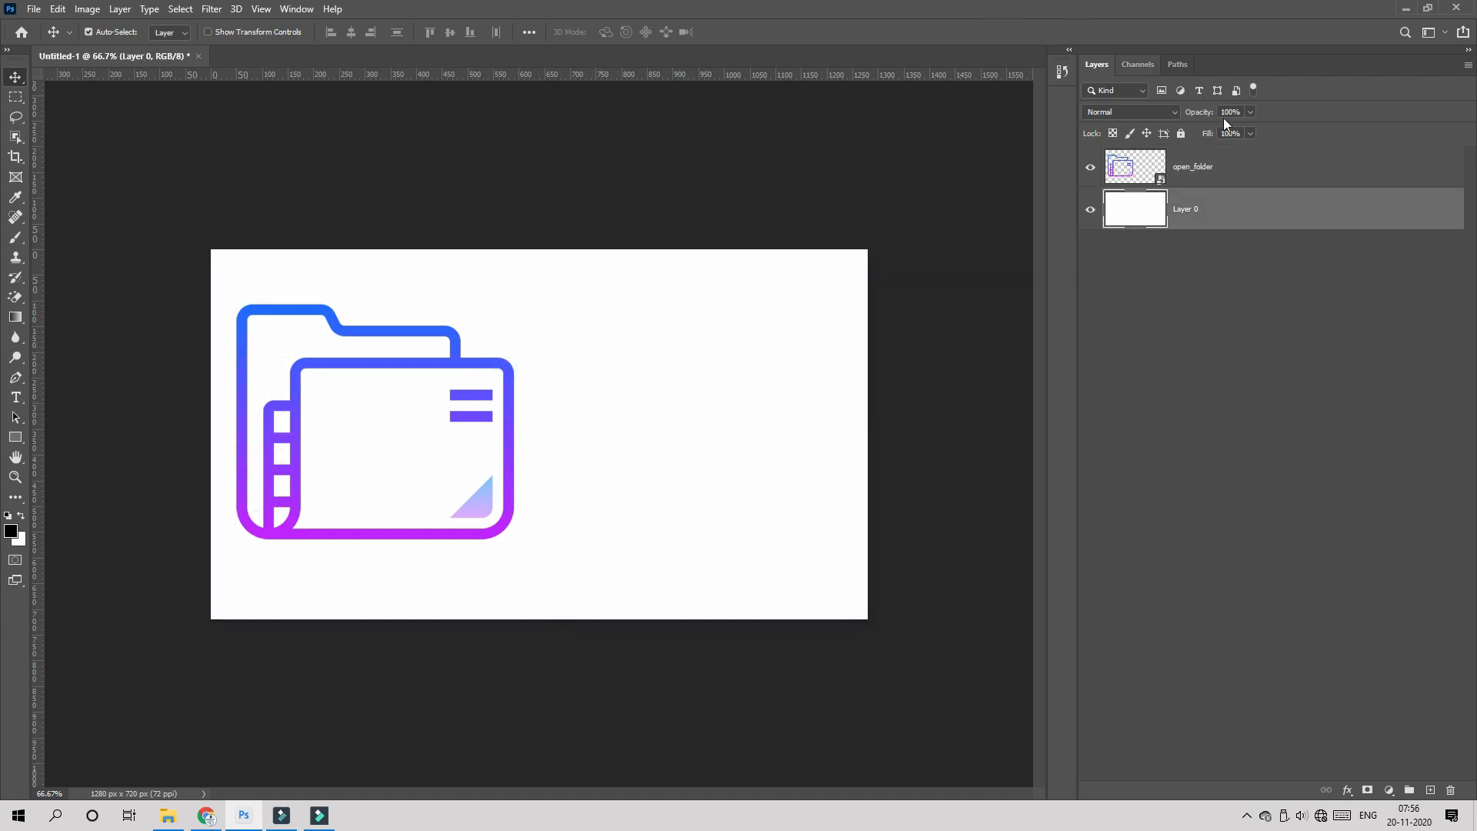
{"action": "left_click", "coordinate": [1188, 134]}
{"action": "left_click_drag", "start_coordinate": [460, 352], "coordinate": [601, 350]}
- Start a Pen tool path at the top of the folder's left outer edge and add an anchor at that edge's lower end
{"action": "left_click", "coordinate": [15, 378]}
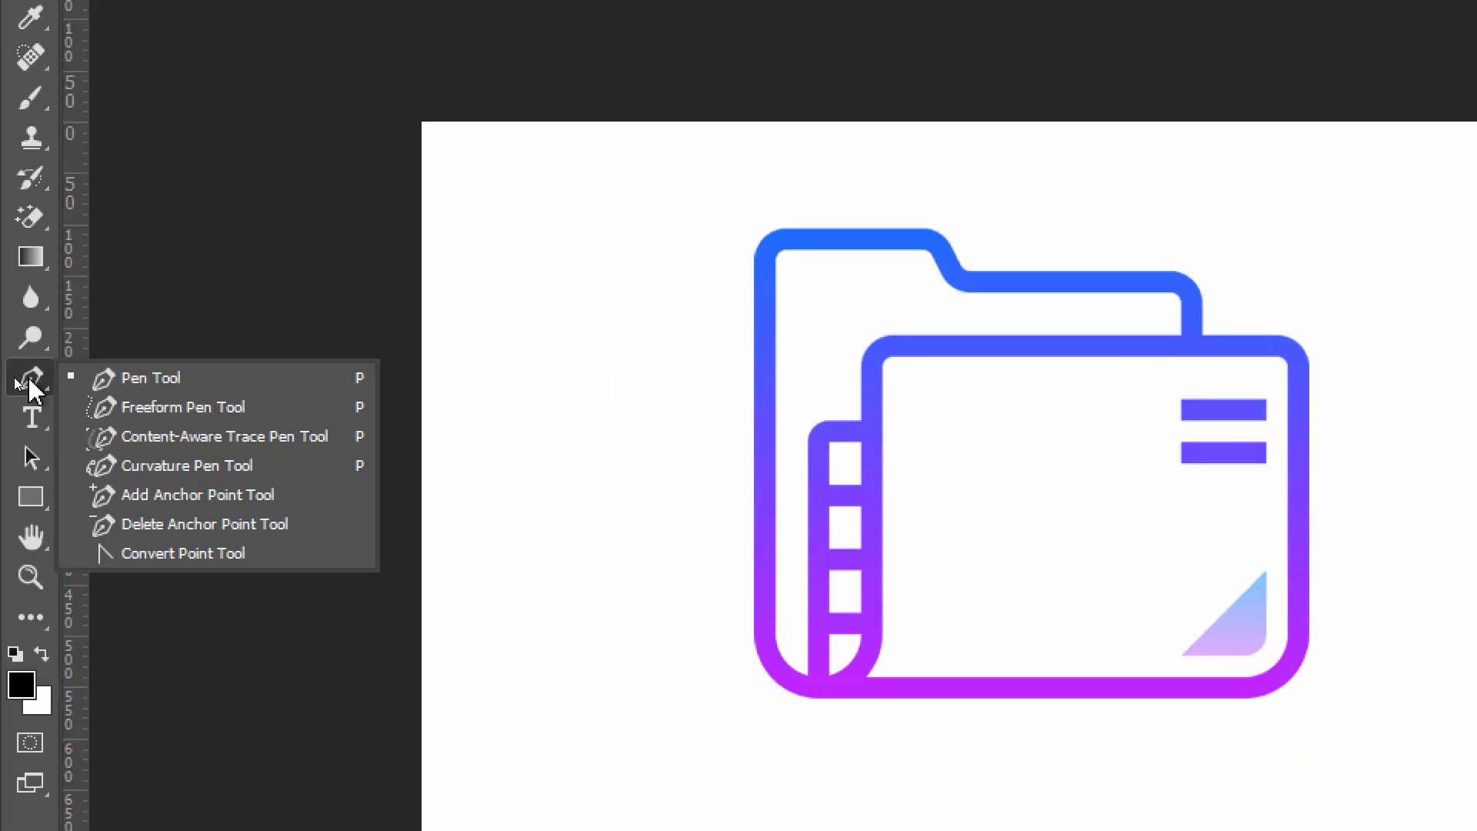
{"action": "left_click", "coordinate": [146, 378]}
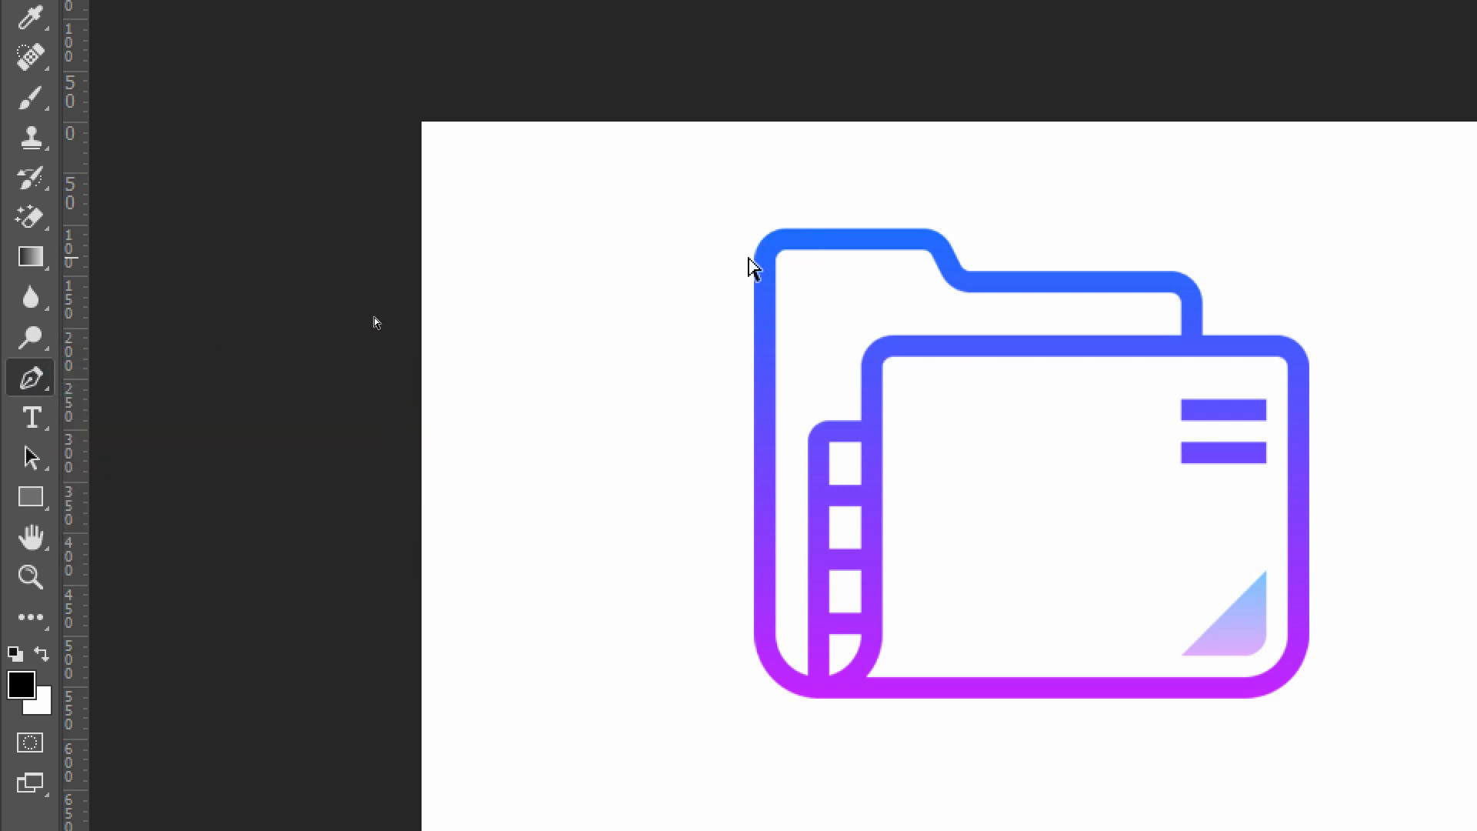
{"action": "key", "text": "ctrl+plus"}
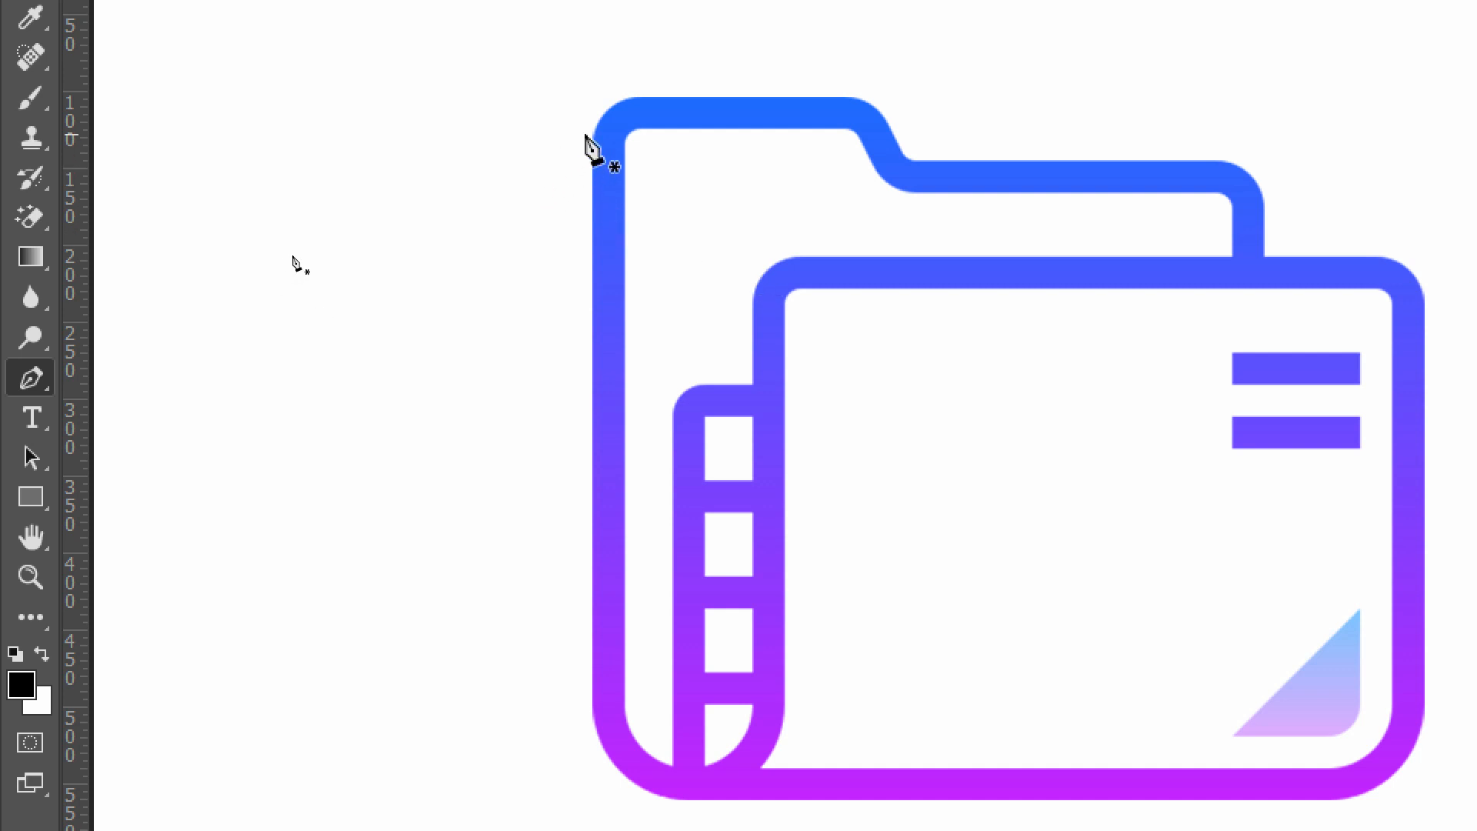
{"action": "left_click", "coordinate": [592, 134]}
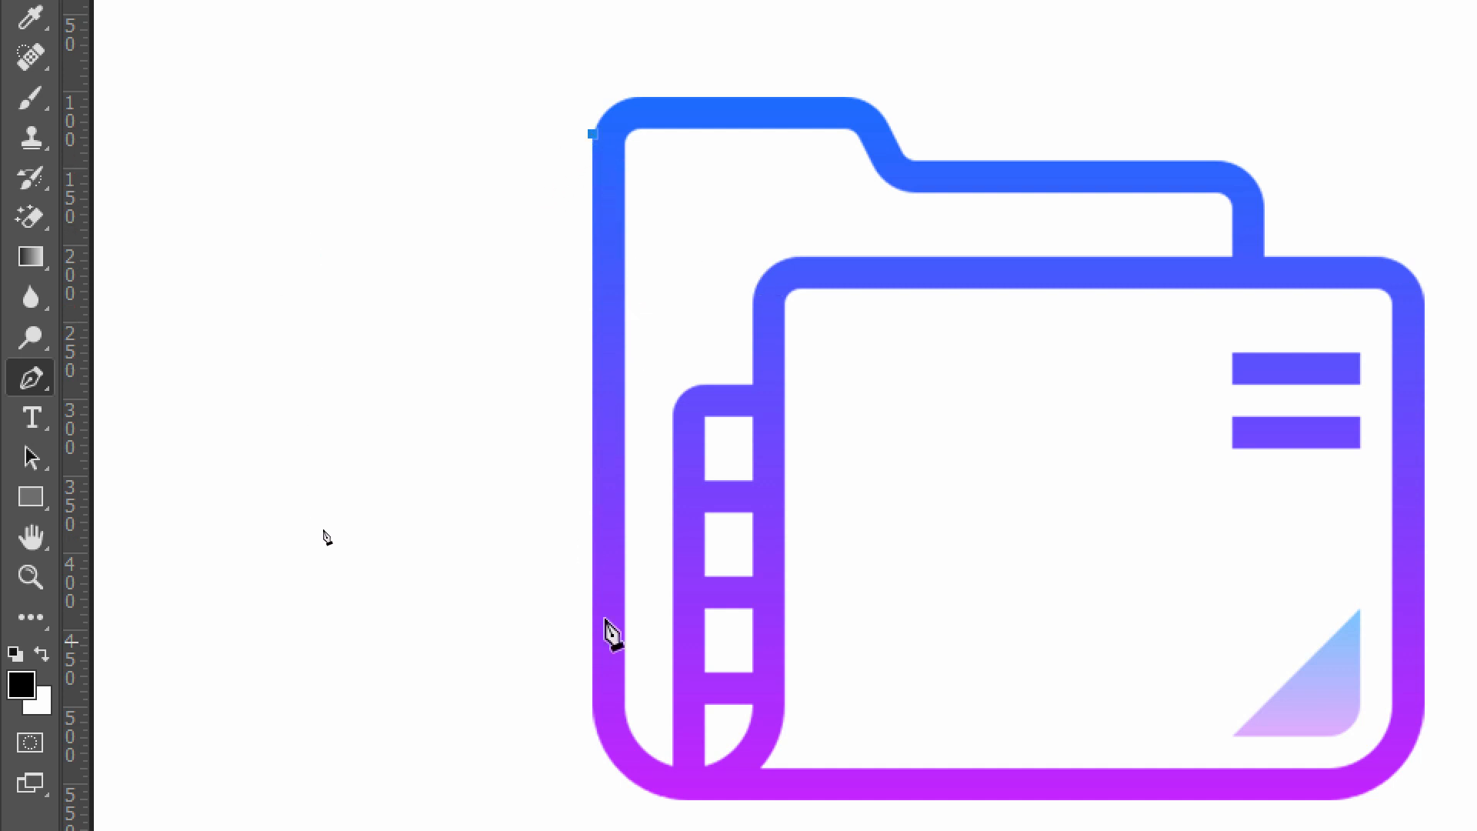
{"action": "left_click", "coordinate": [591, 679]}
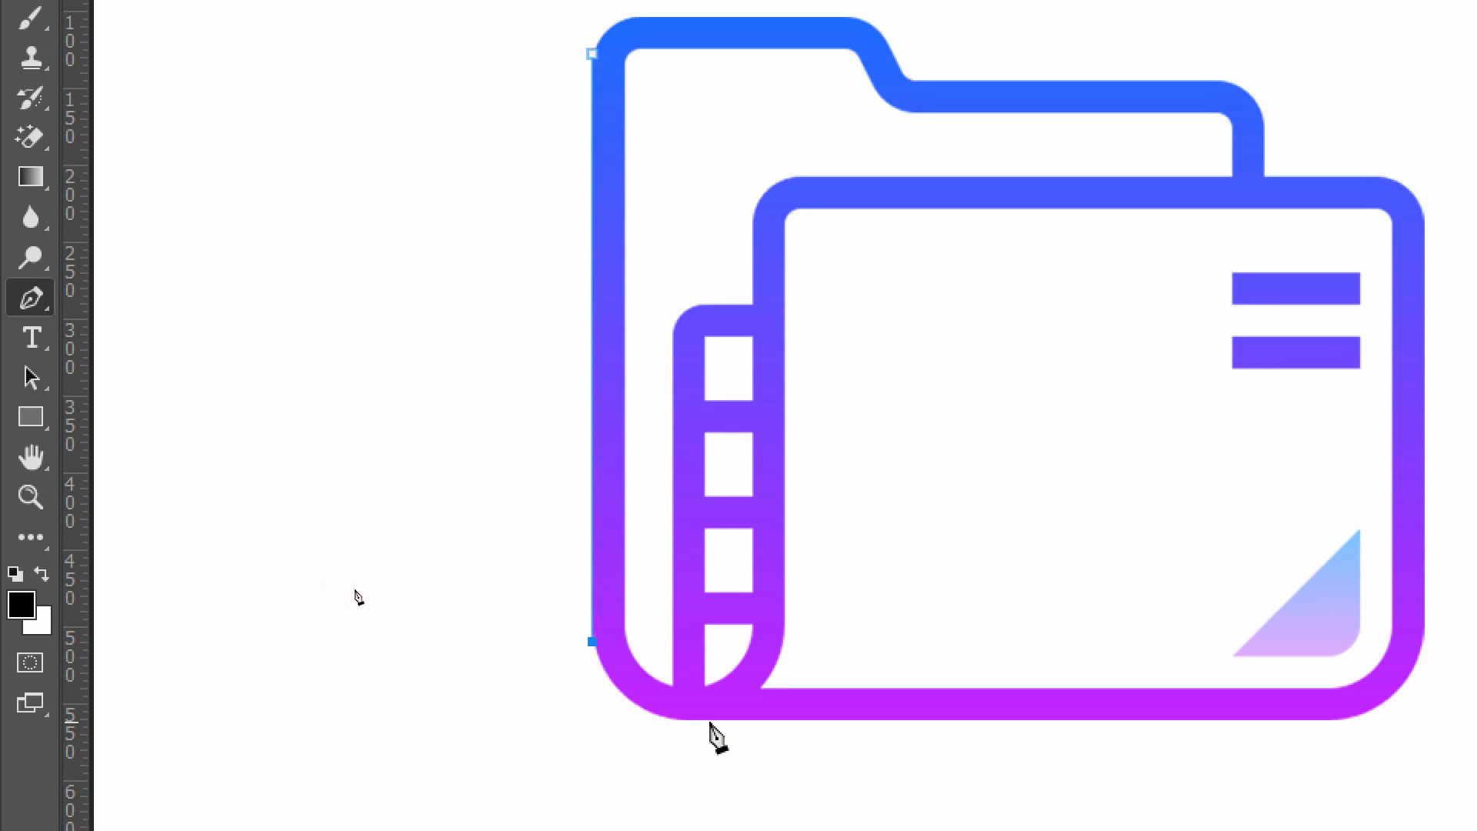
{"action": "left_click", "coordinate": [674, 721]}
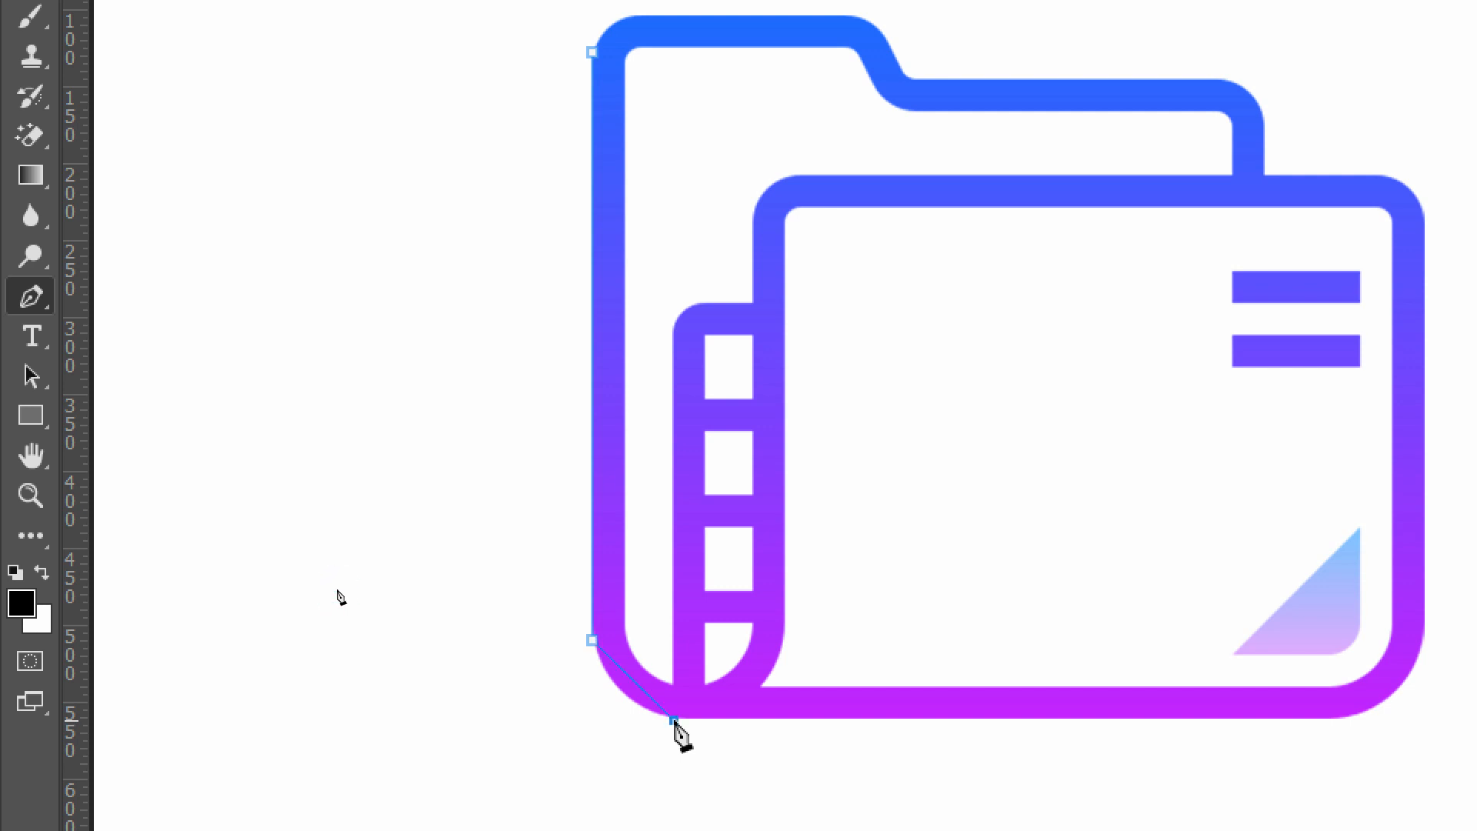
{"action": "left_click_drag", "start_coordinate": [675, 722], "coordinate": [740, 722]}
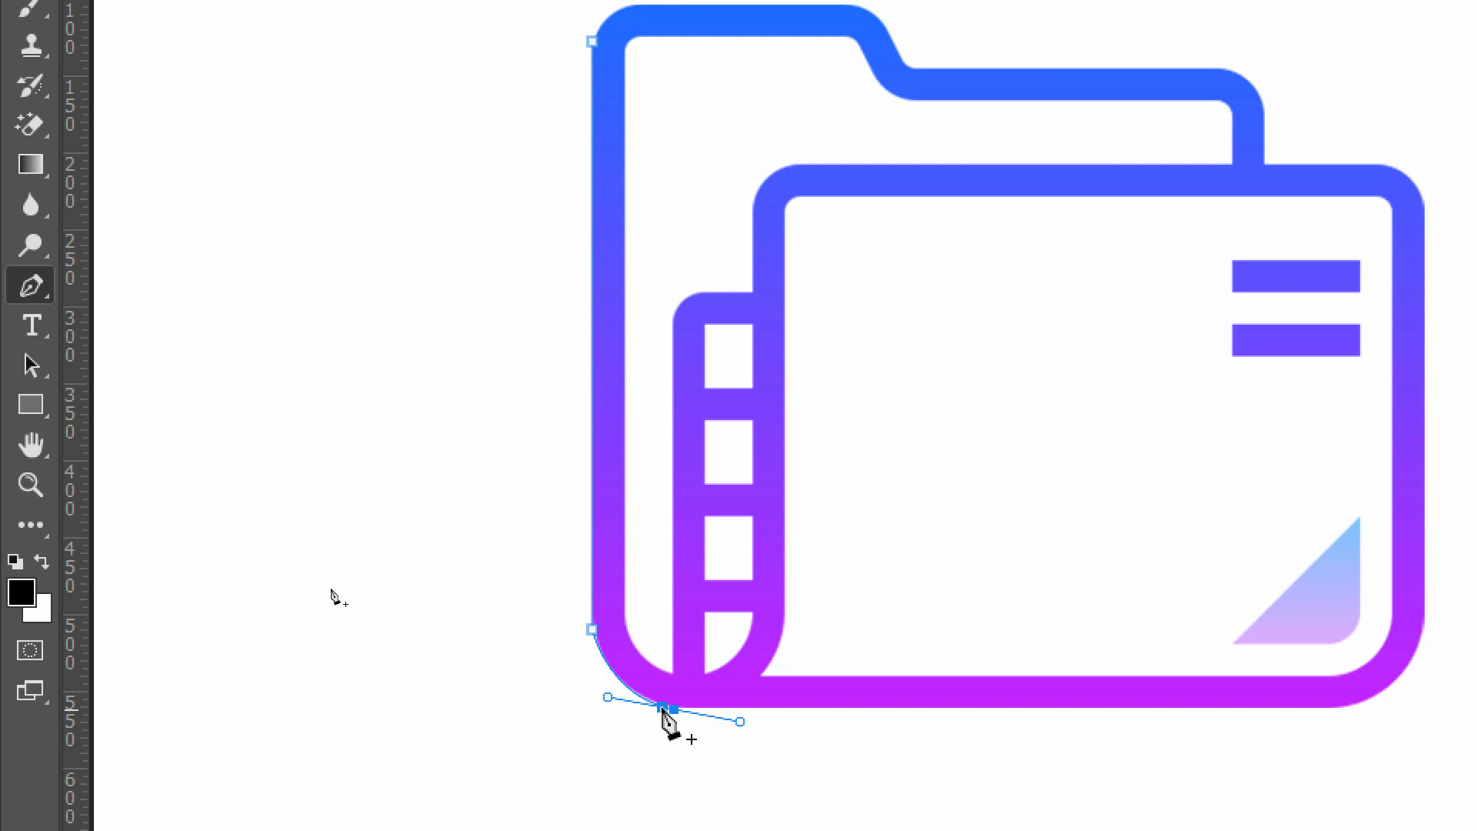
{"action": "key", "text": "ctrl+z"}
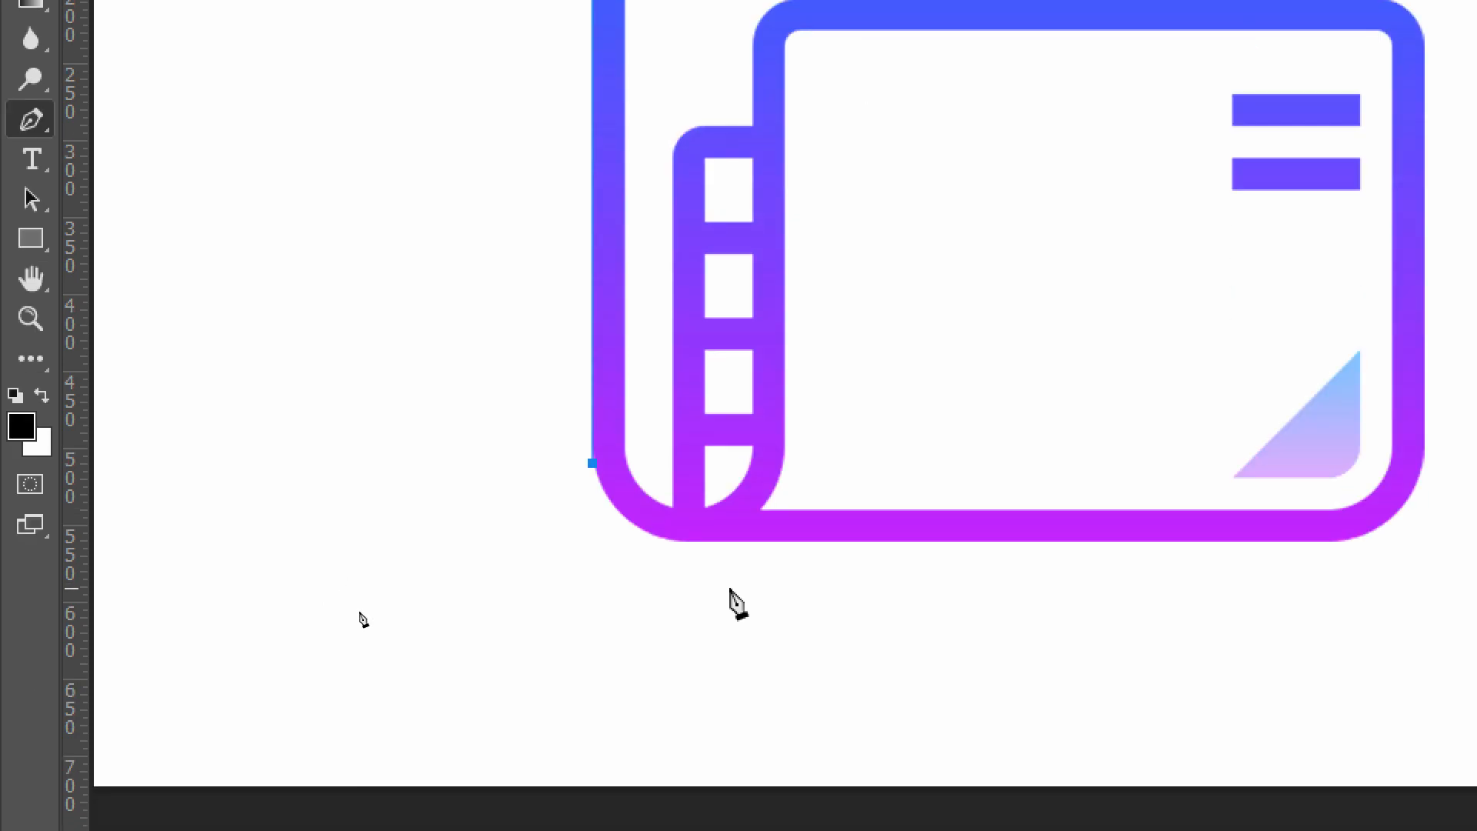
- Add a curved anchor at the start of the folder's bottom edge so the path rounds the lower-left corner
{"action": "left_click_drag", "start_coordinate": [656, 534], "coordinate": [756, 535]}
{"action": "key", "text": "ctrl+z"}
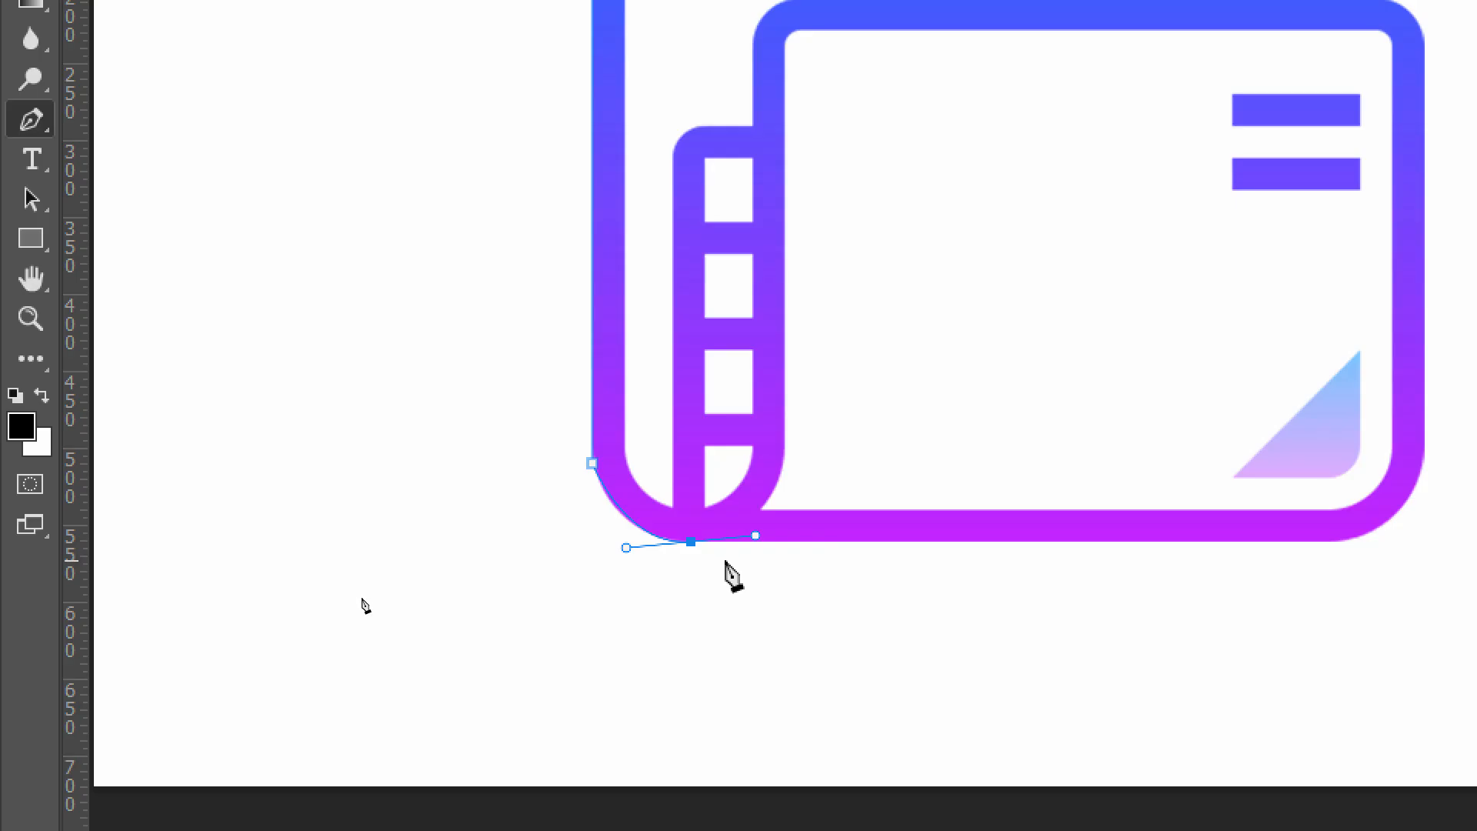
- Try to continue the path straight along the folder's bottom edge with the curve's outgoing handle still in place
{"action": "left_click", "coordinate": [847, 537]}
{"action": "left_click", "coordinate": [833, 545]}
{"action": "left_click", "coordinate": [760, 545]}
{"action": "key", "text": "ctrl+z"}
{"action": "key", "text": "ctrl+z"}
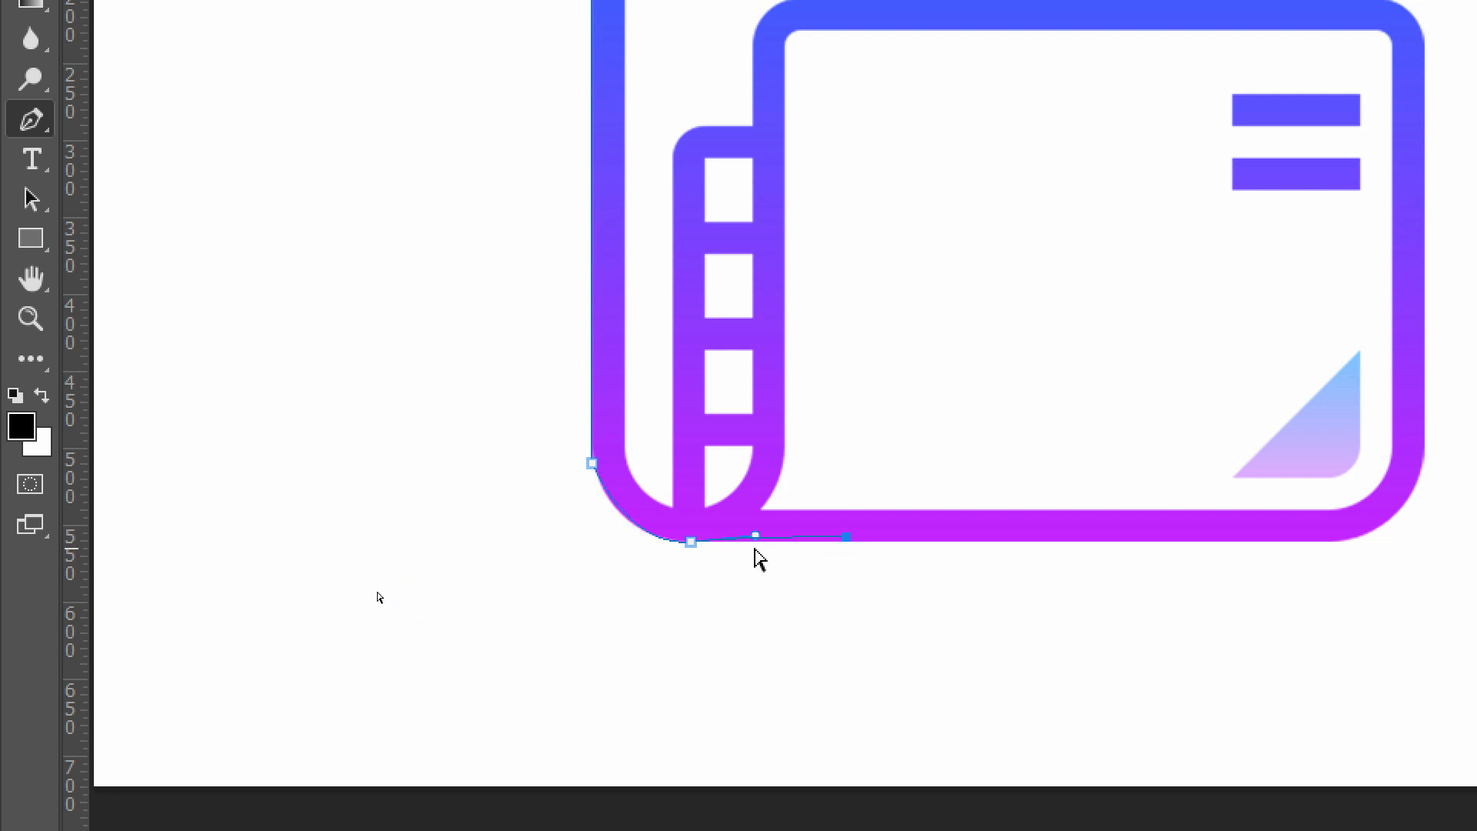
{"action": "key", "text": "ctrl+plus"}
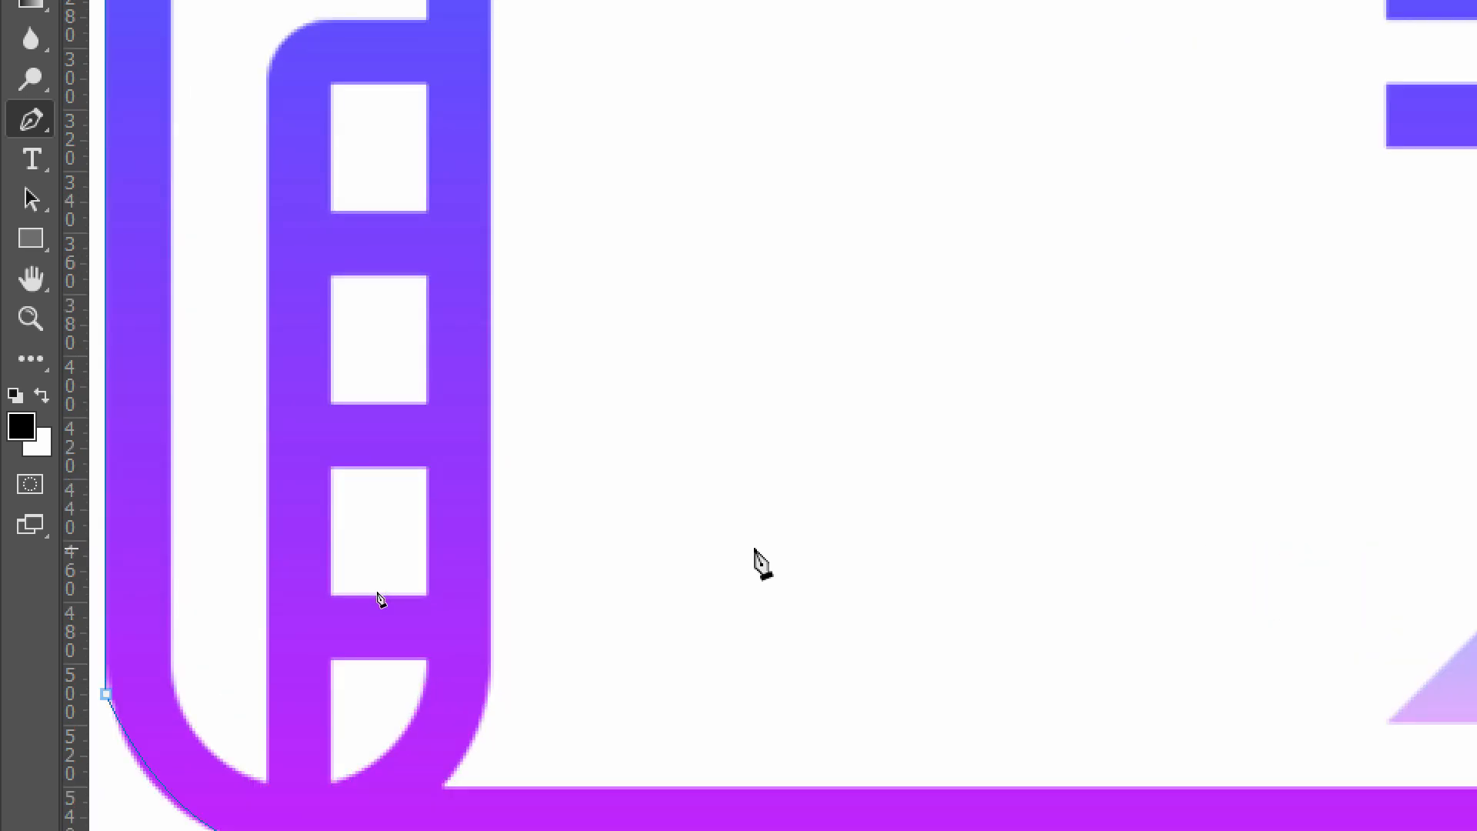
{"action": "scroll", "coordinate": [762, 554], "scroll_direction": "down", "scroll_amount": 3}
{"action": "left_click", "coordinate": [620, 672]}
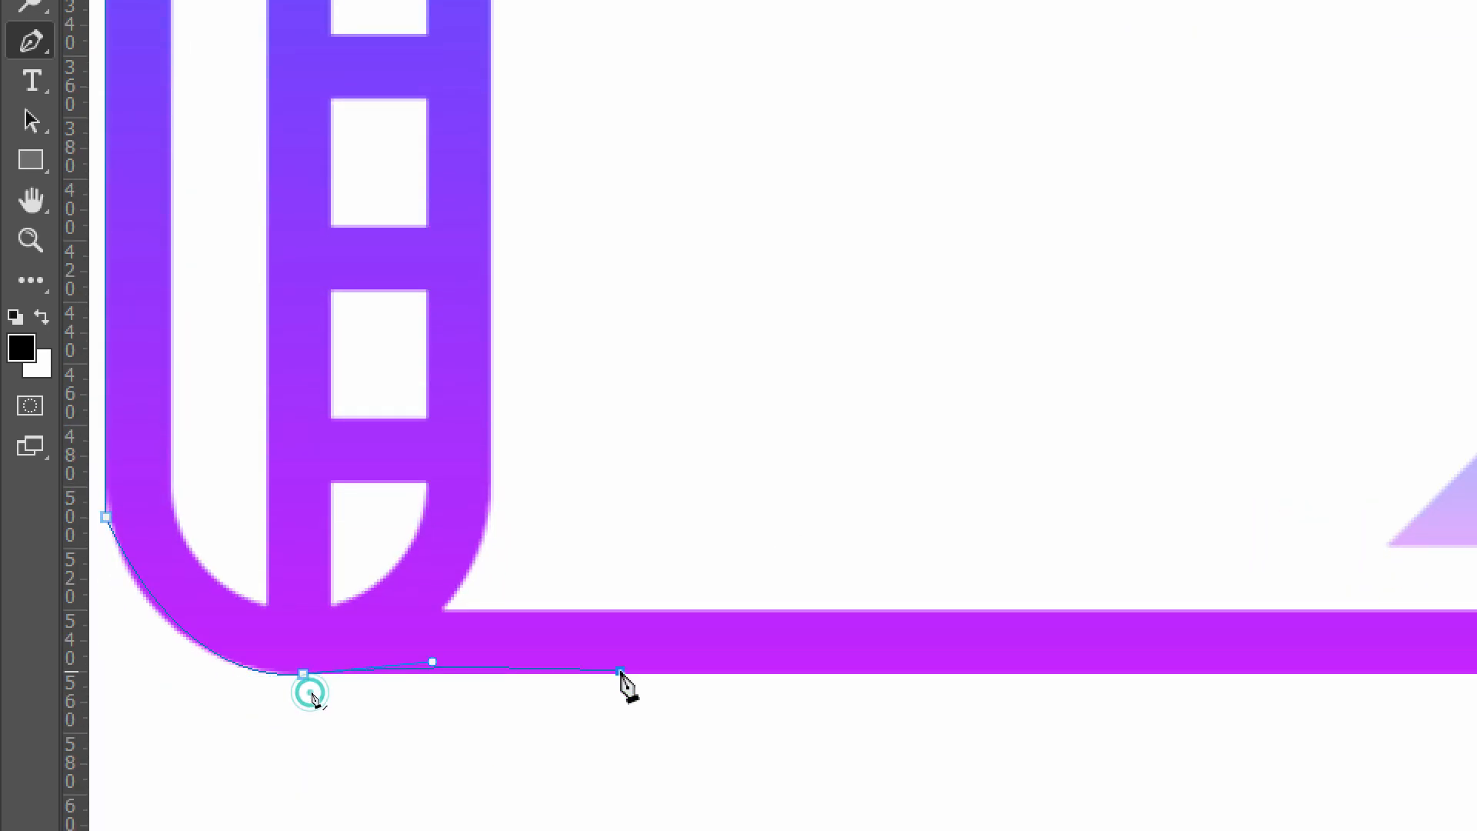
{"action": "left_click", "coordinate": [738, 675]}
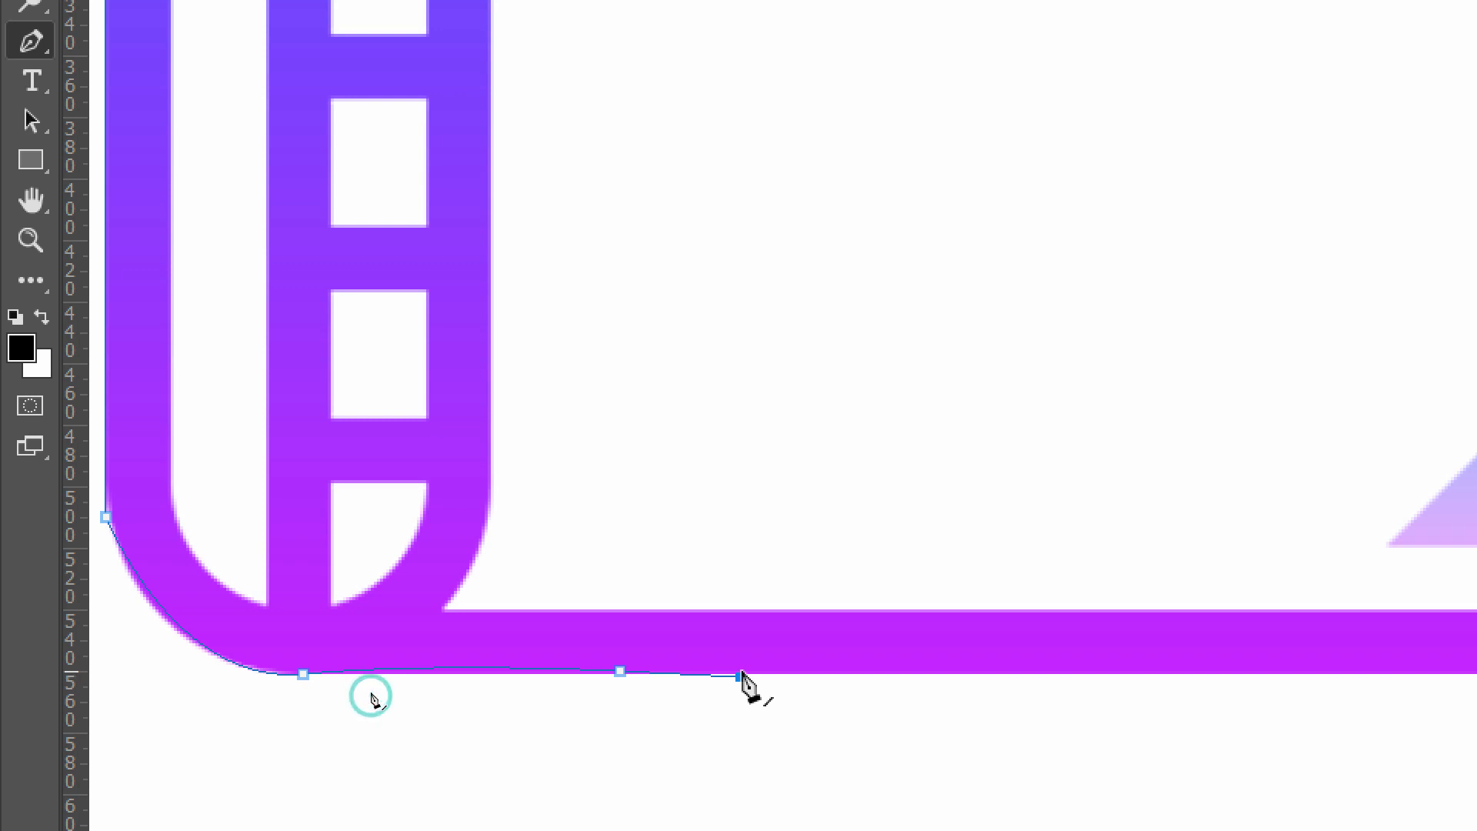
{"action": "key", "text": "z"}
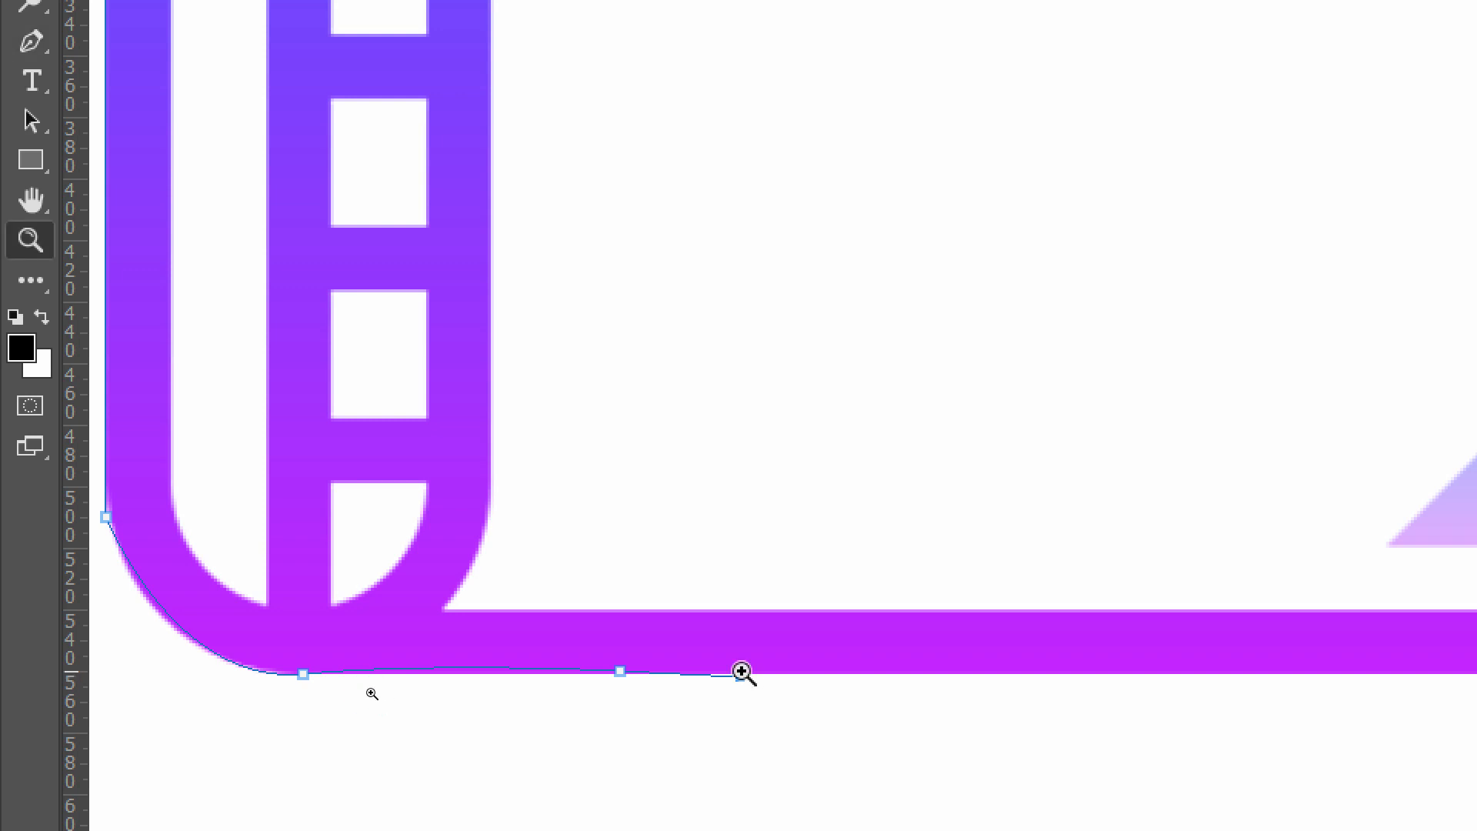
{"action": "key", "text": "ctrl+z"}
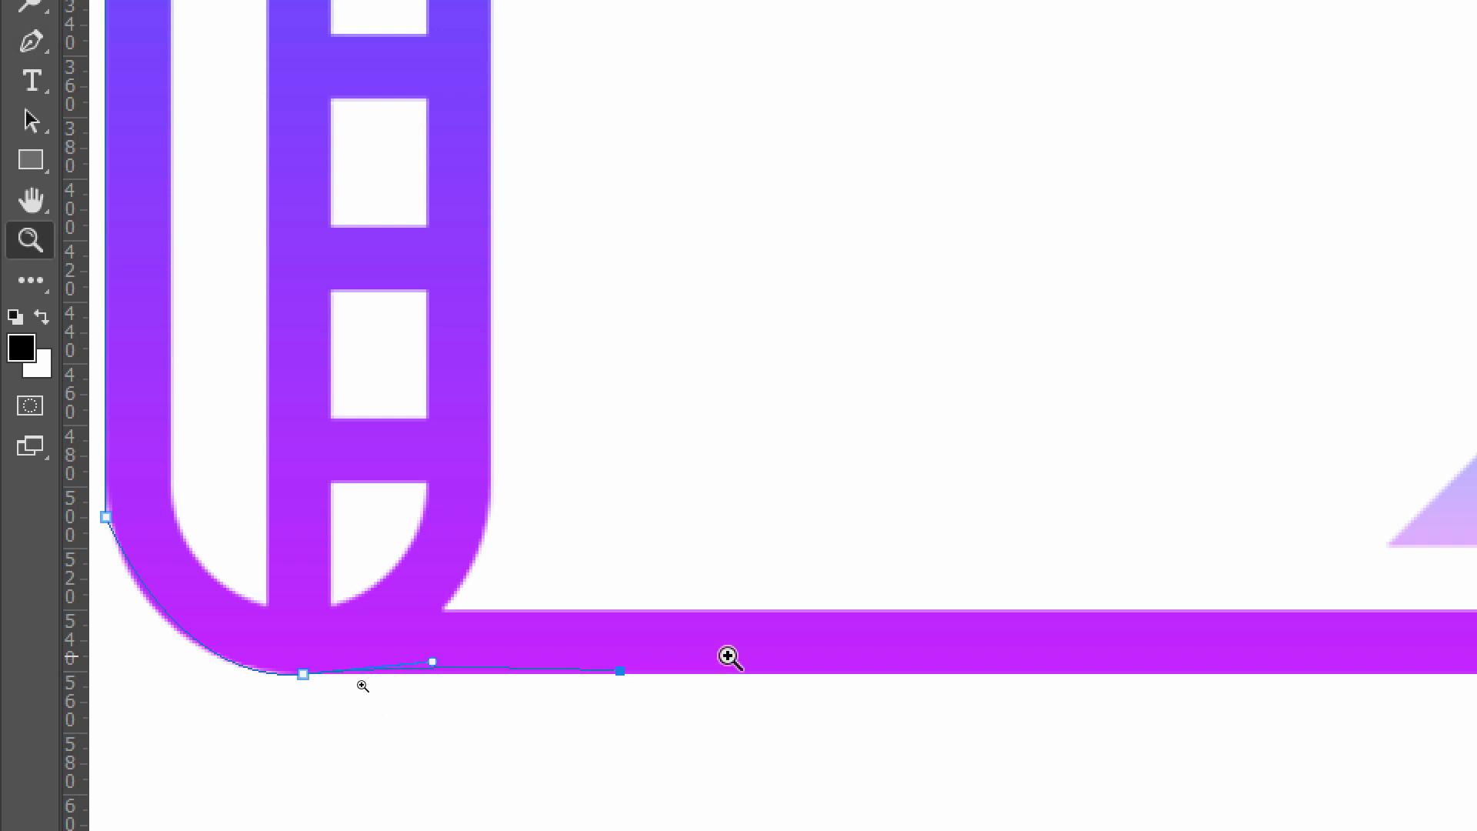
{"action": "key", "text": "p"}
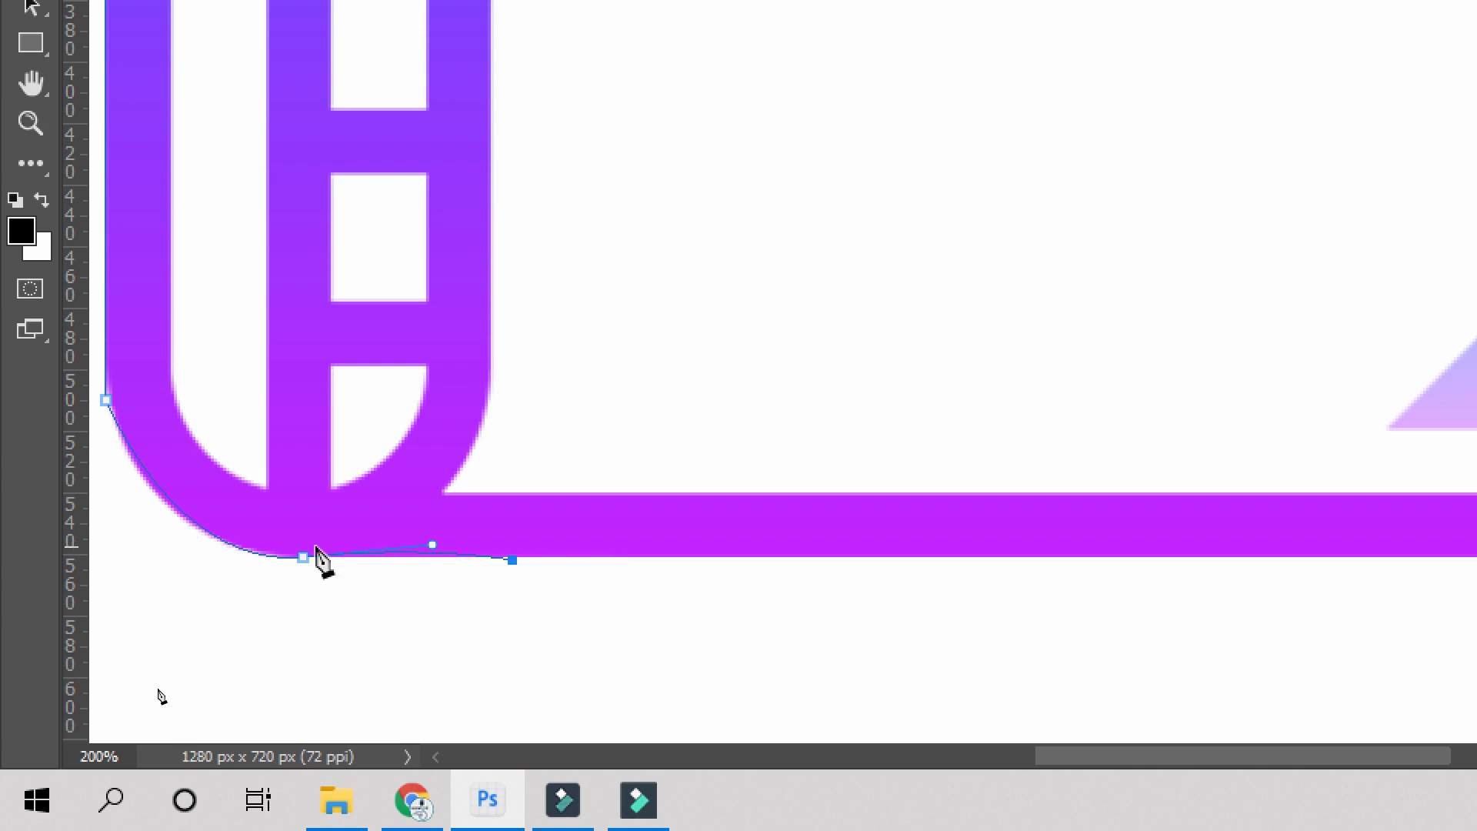
- Remove the outgoing direction handle from the anchor at the bottom of the lower-left corner curve
{"action": "left_click", "coordinate": [308, 556], "text": "ctrl"}
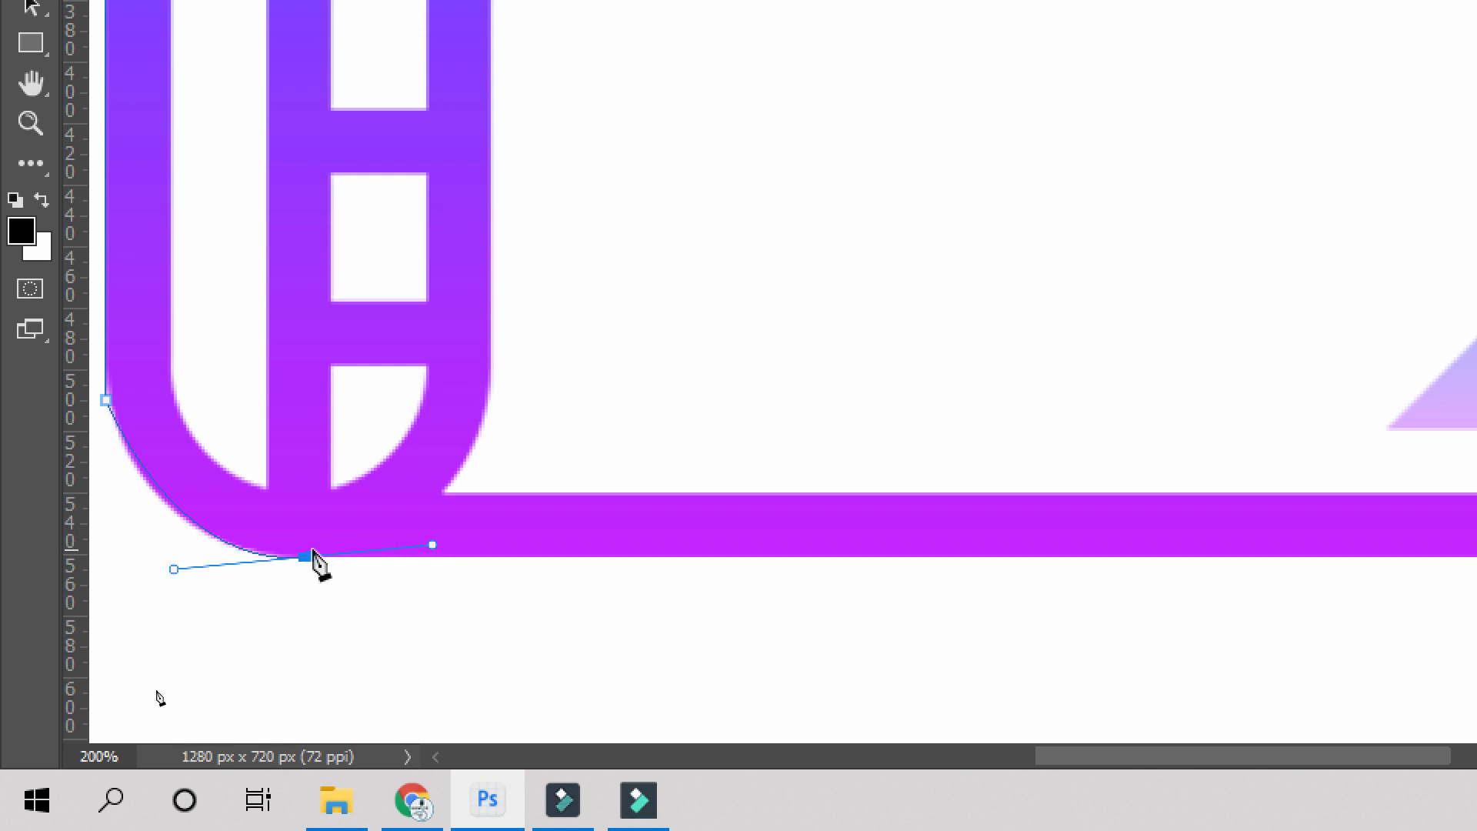
{"action": "left_click", "coordinate": [303, 559]}
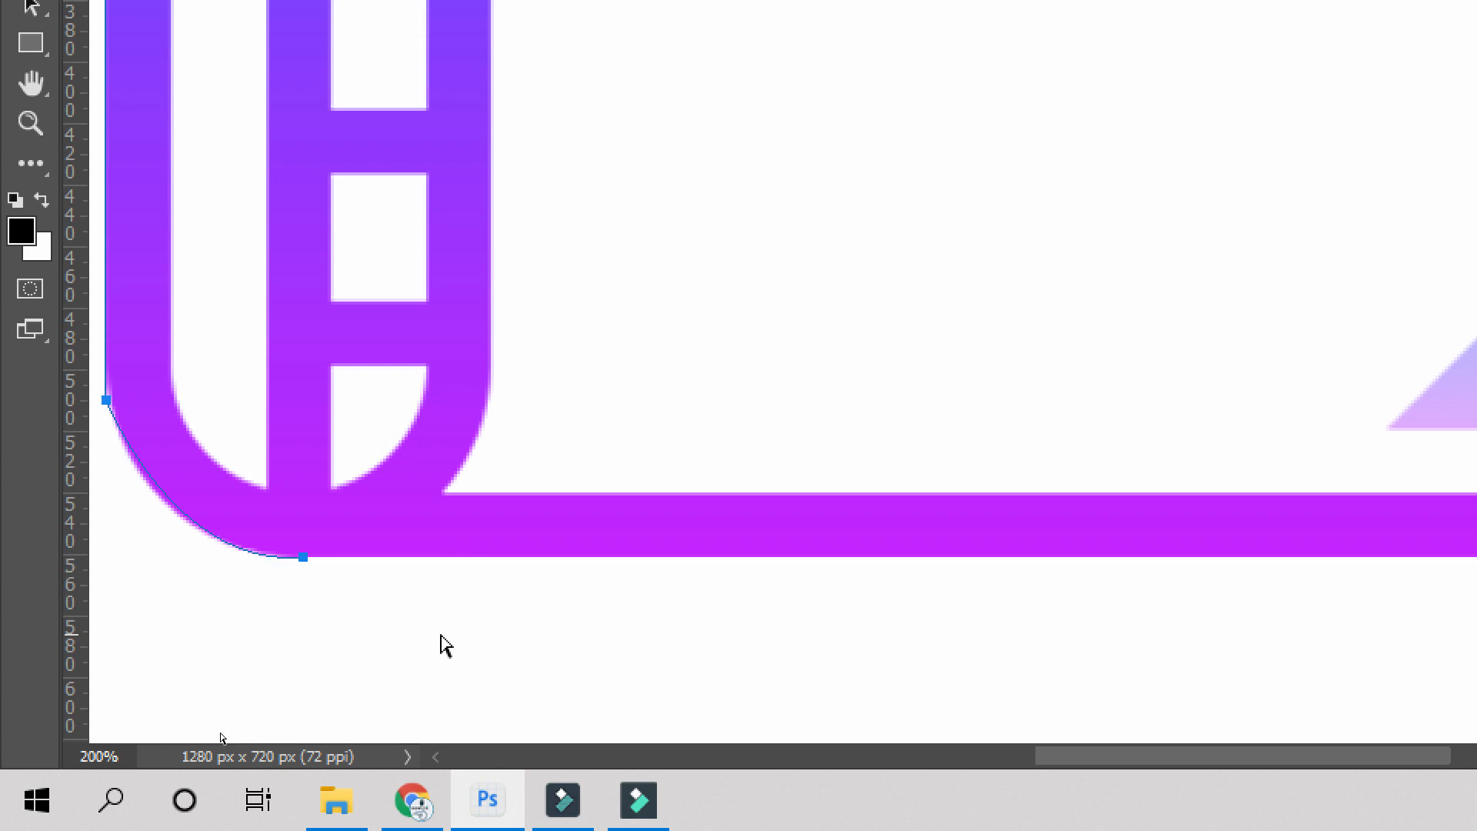
{"action": "key", "text": "ctrl+minus"}
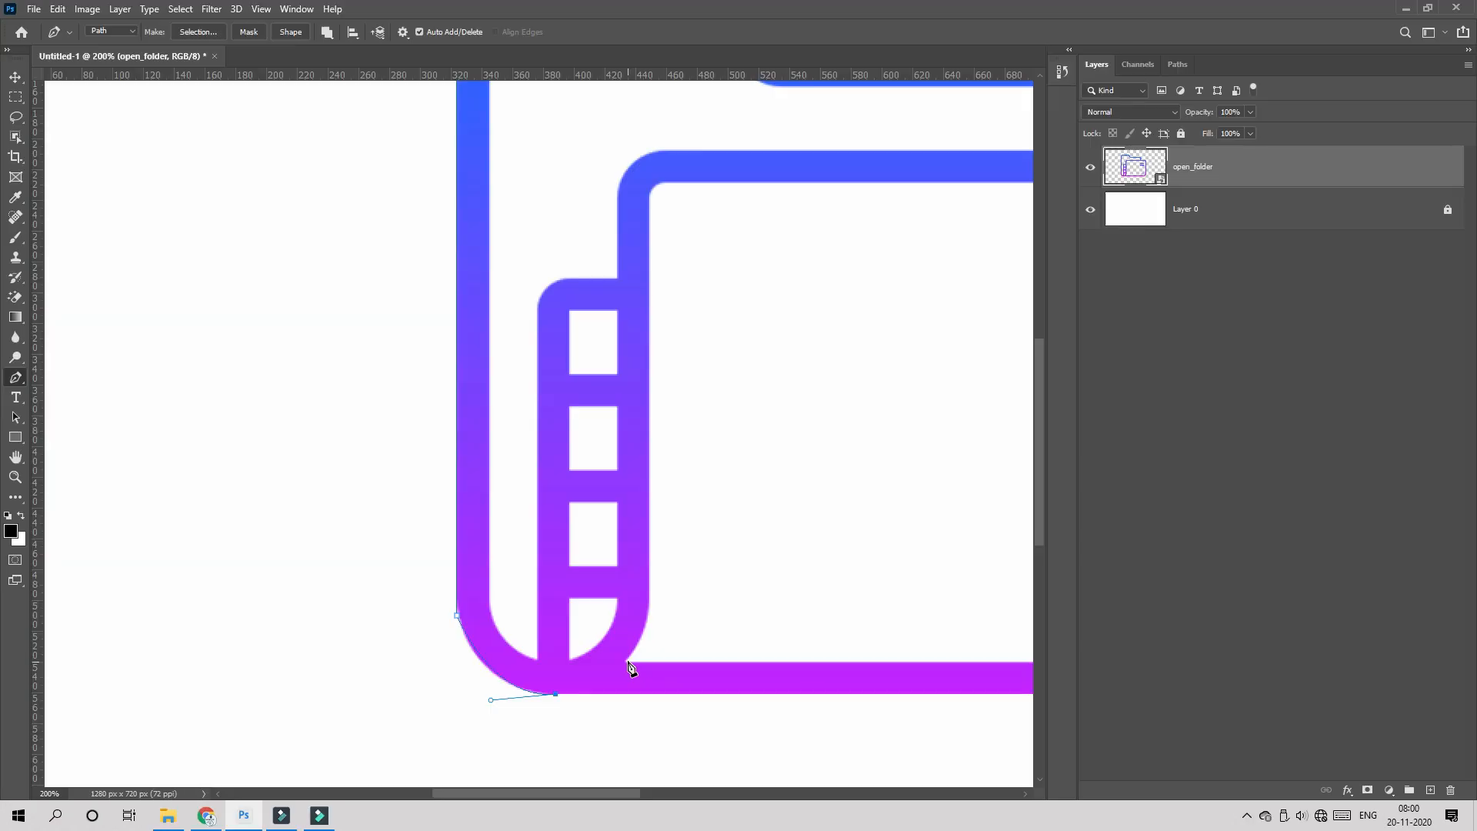
- Continue the path around the spine's lower-right curve, up the front panel's left inner edge and around its upper-left inner corner
{"action": "left_click_drag", "start_coordinate": [628, 661], "coordinate": [639, 645]}
{"action": "left_click", "coordinate": [628, 663], "text": "alt"}
{"action": "left_click_drag", "start_coordinate": [649, 609], "coordinate": [650, 582]}
{"action": "left_click", "coordinate": [648, 199]}
{"action": "left_click_drag", "start_coordinate": [666, 182], "coordinate": [676, 187]}
- Trace the front panel's inner contour along its top, right and bottom edges back to the spine
{"action": "key", "text": "ctrl+minus"}
{"action": "left_click", "coordinate": [691, 333]}
{"action": "left_click", "coordinate": [696, 347]}
{"action": "left_click", "coordinate": [697, 542]}
{"action": "left_click", "coordinate": [671, 570]}
{"action": "left_click", "coordinate": [385, 573]}
- Trace the folder's outer contour along the bottom edge, up the right edge and around the front panel's upper-right corner
{"action": "left_click", "coordinate": [363, 589]}
{"action": "left_click", "coordinate": [664, 588]}
{"action": "left_click", "coordinate": [713, 549]}
{"action": "left_click", "coordinate": [712, 336]}
{"action": "left_click_drag", "start_coordinate": [691, 316], "coordinate": [671, 315]}
- Trace the back folder's stepped upper outline and tab, and close the path at its starting anchor on the left edge
{"action": "left_click", "coordinate": [632, 286]}
{"action": "left_click_drag", "start_coordinate": [612, 269], "coordinate": [596, 269]}
{"action": "left_click", "coordinate": [611, 269], "text": "alt"}
{"action": "left_click", "coordinate": [457, 267]}
{"action": "key", "text": "ctrl+plus"}
{"action": "left_click", "coordinate": [366, 186]}
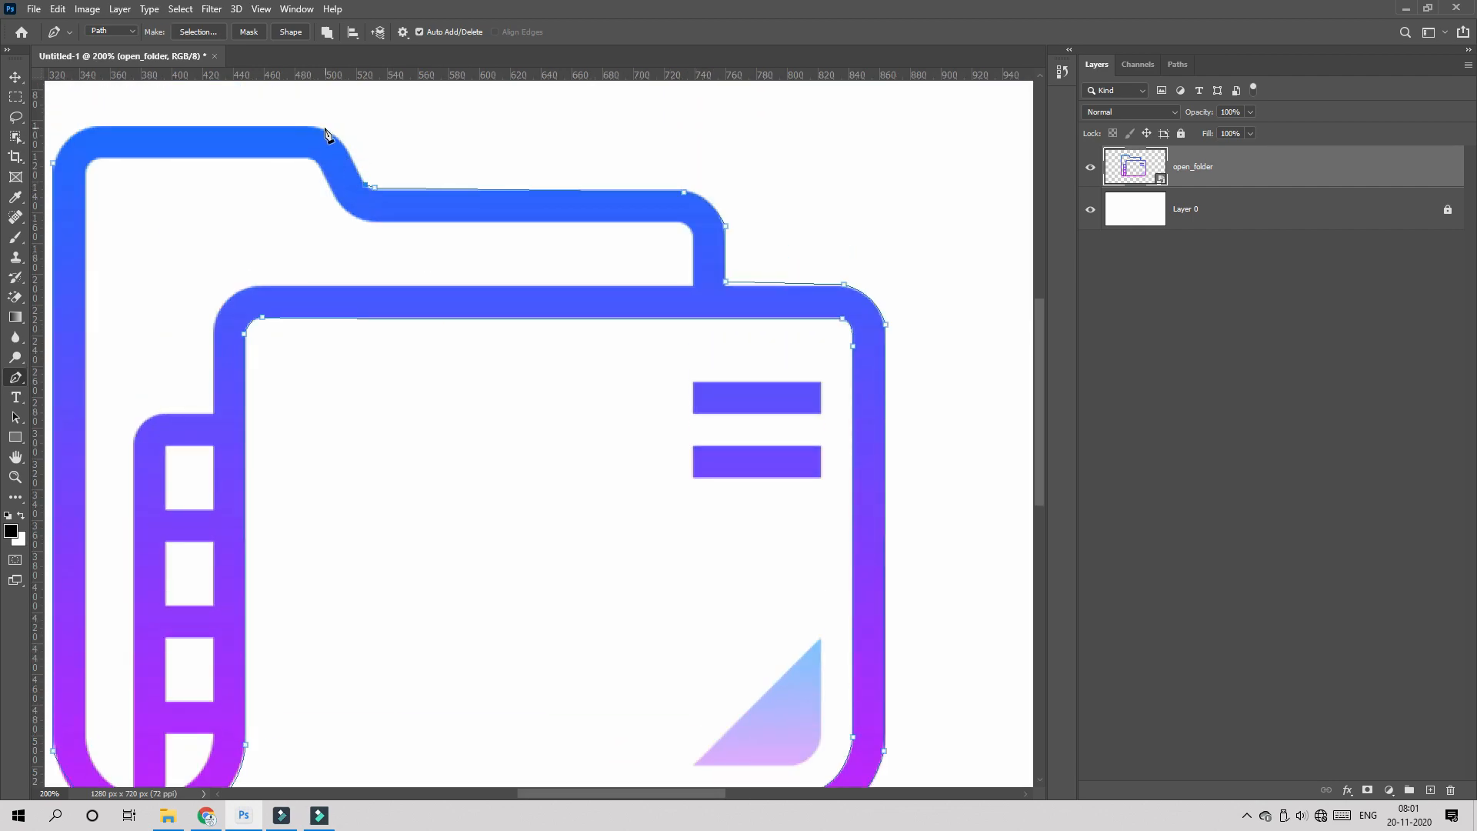
{"action": "left_click", "coordinate": [324, 128], "text": "alt"}
{"action": "left_click", "coordinate": [97, 128]}
{"action": "left_click_drag", "start_coordinate": [53, 162], "coordinate": [217, 212]}
- Try converting the path to a selection and filling it on a new layer, and undo back to the path
{"action": "key", "text": "ctrl+Return"}
{"action": "key", "text": "ctrl+minus"}
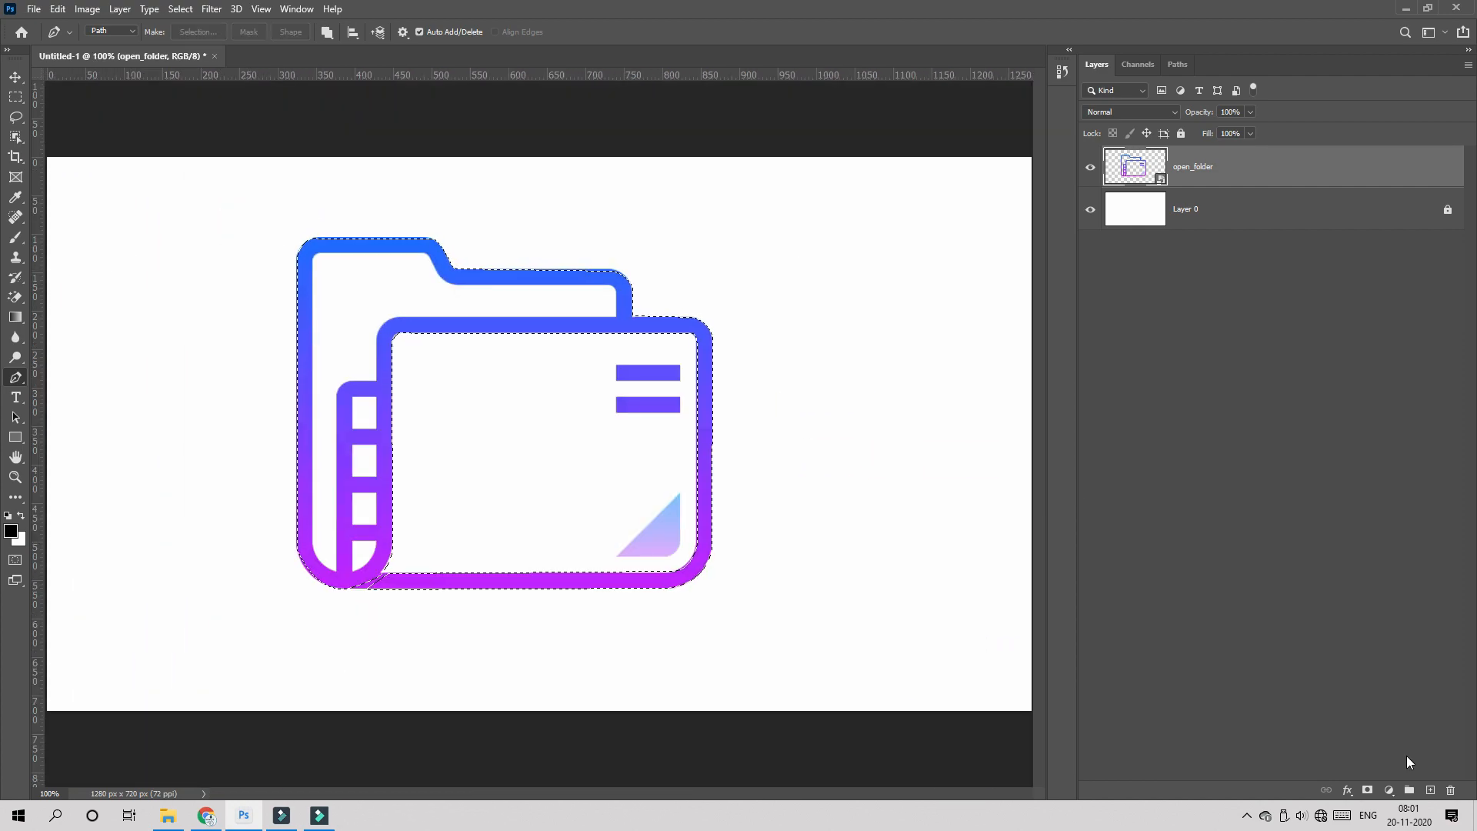
{"action": "left_click", "coordinate": [1430, 791]}
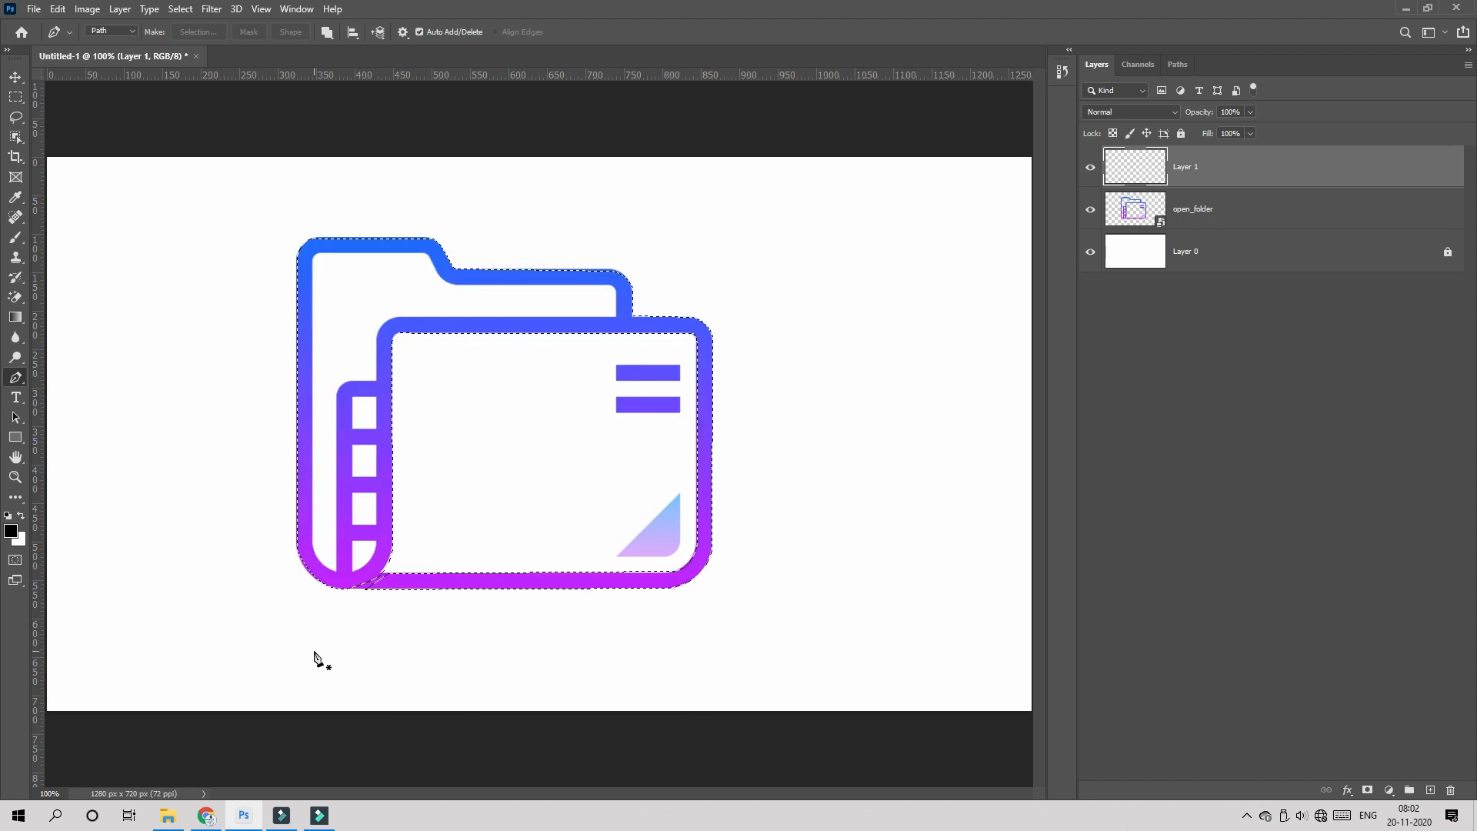
{"action": "key", "text": "alt+BackSpace"}
{"action": "key", "text": "ctrl+z"}
{"action": "key", "text": "ctrl+z"}
{"action": "key", "text": "ctrl+z"}
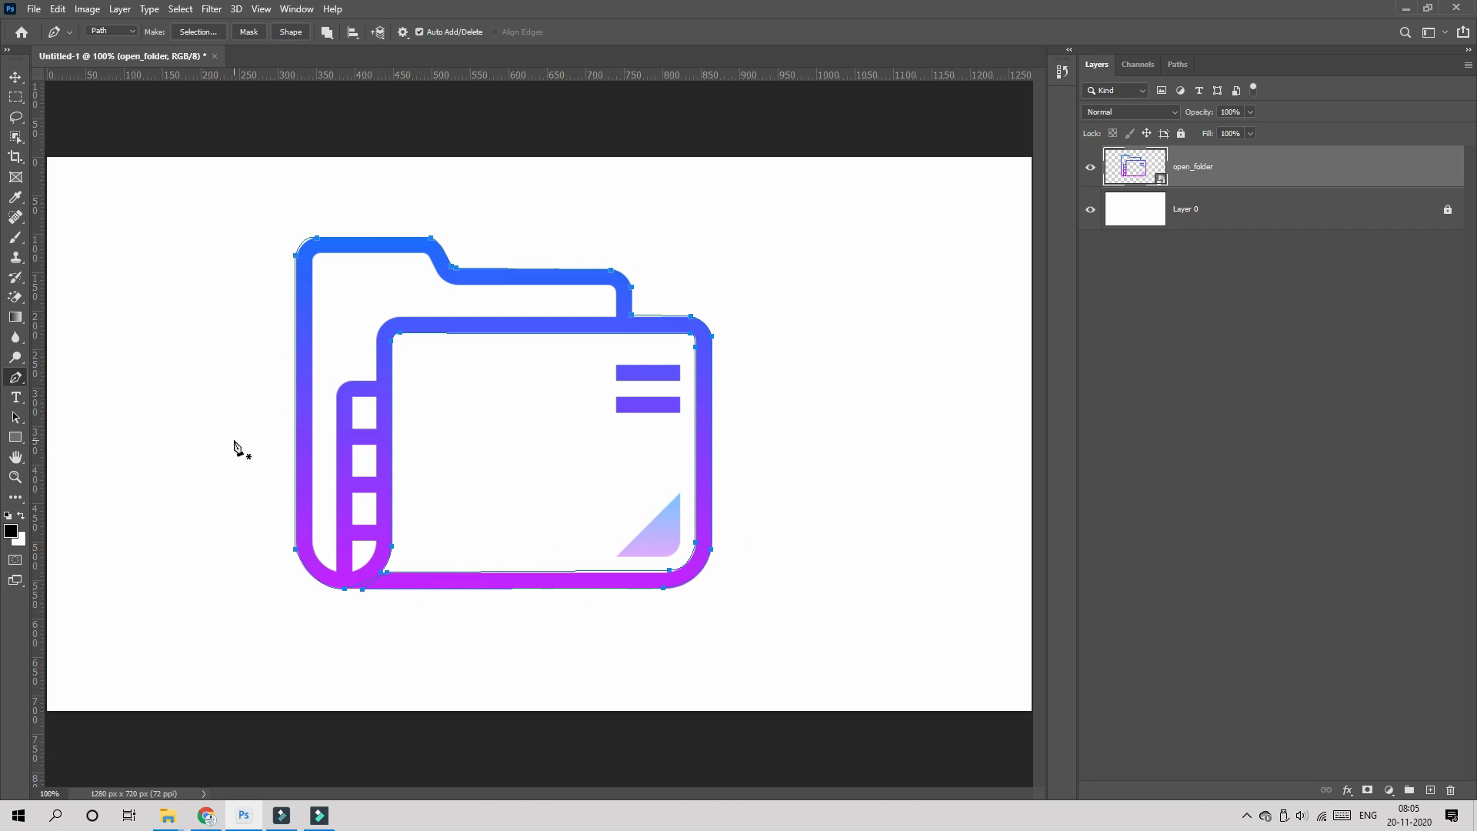
- Convert the folder path to a selection and fill it with black on a new layer
{"action": "key", "text": "ctrl+Return"}
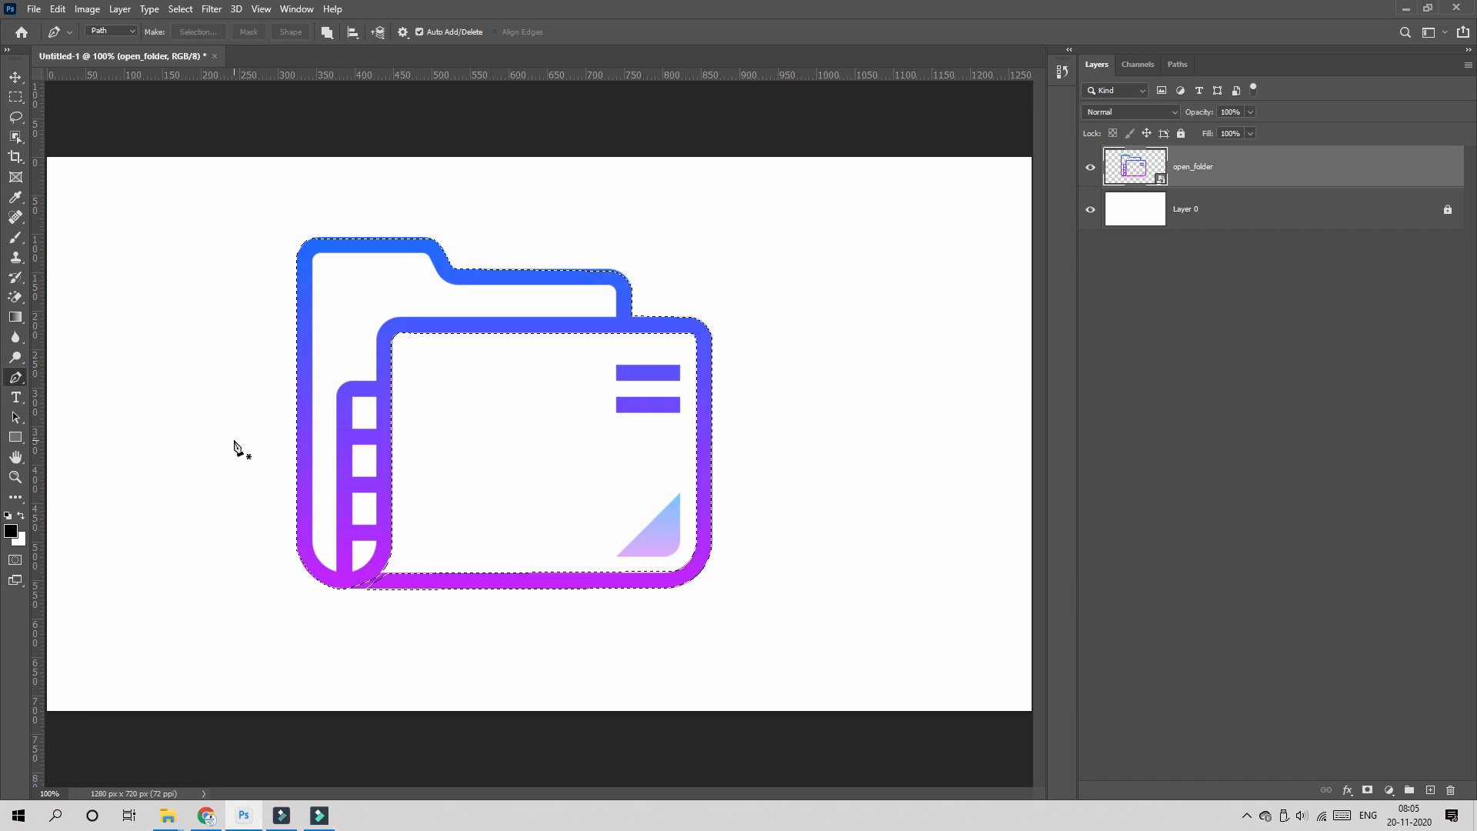
{"action": "key", "text": "ctrl+plus"}
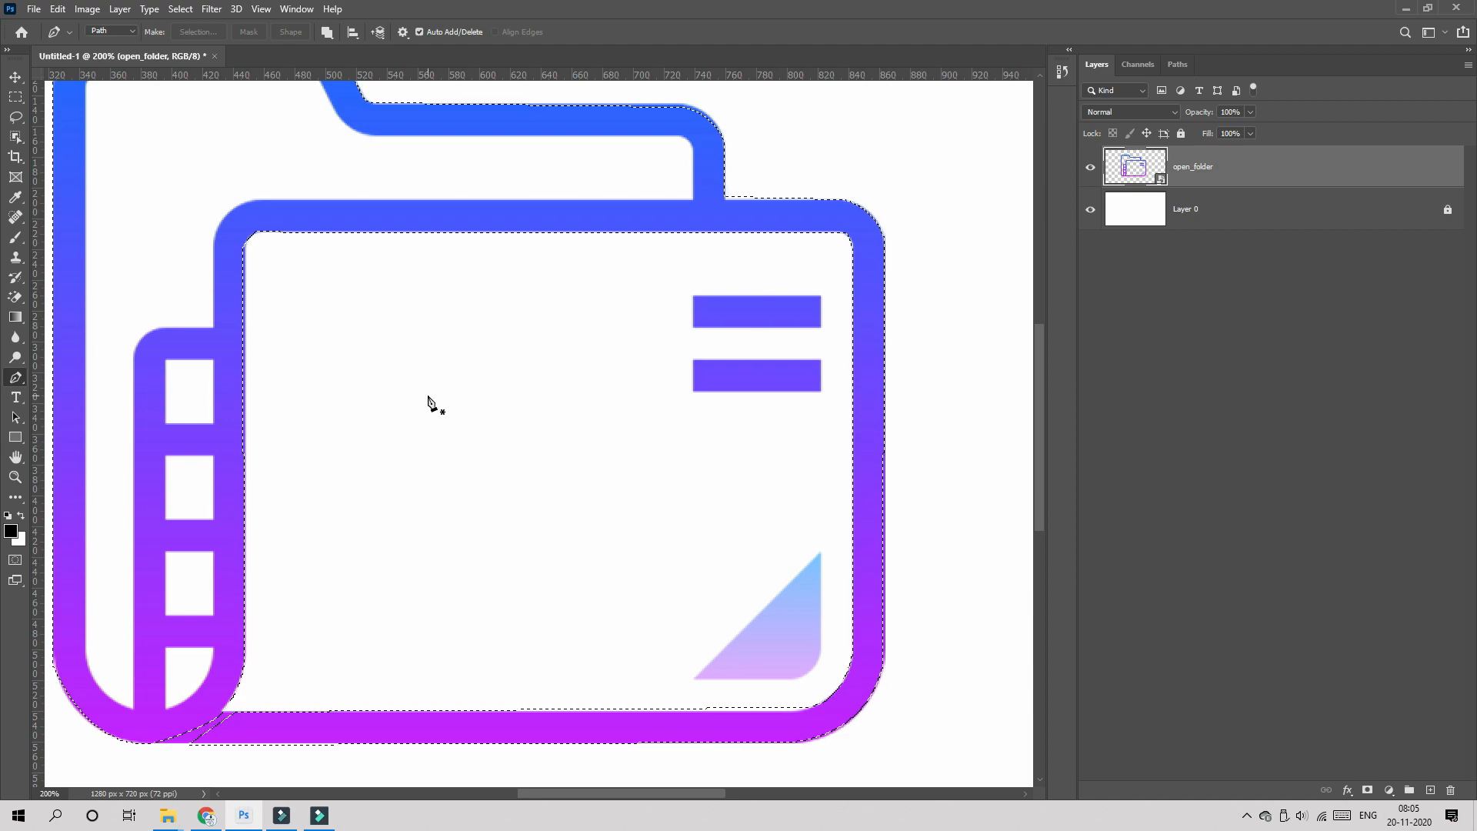
{"action": "scroll", "coordinate": [293, 211], "scroll_direction": "up", "scroll_amount": 2}
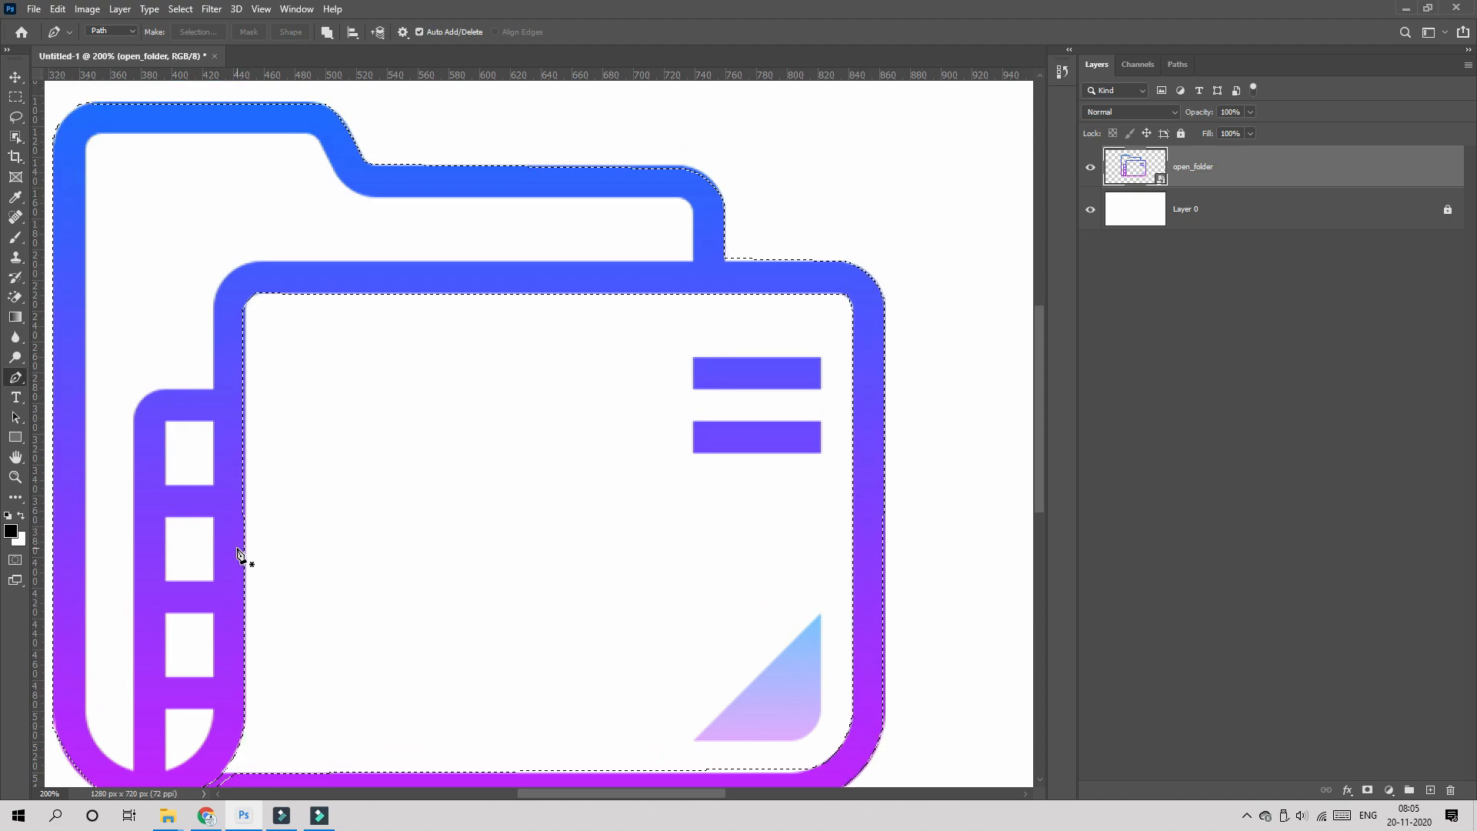
{"action": "key", "text": "ctrl+minus"}
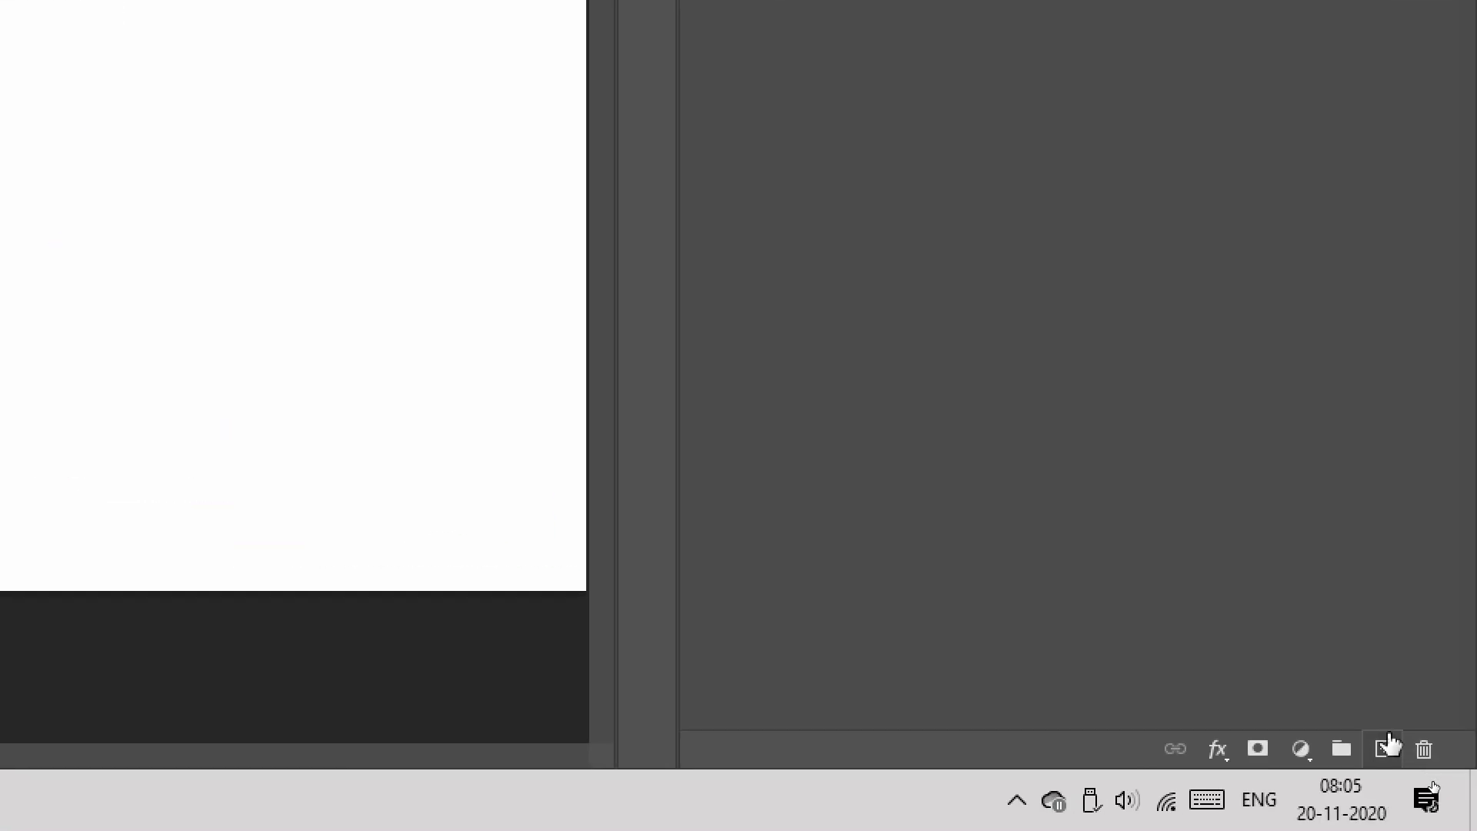
{"action": "left_click", "coordinate": [1432, 789]}
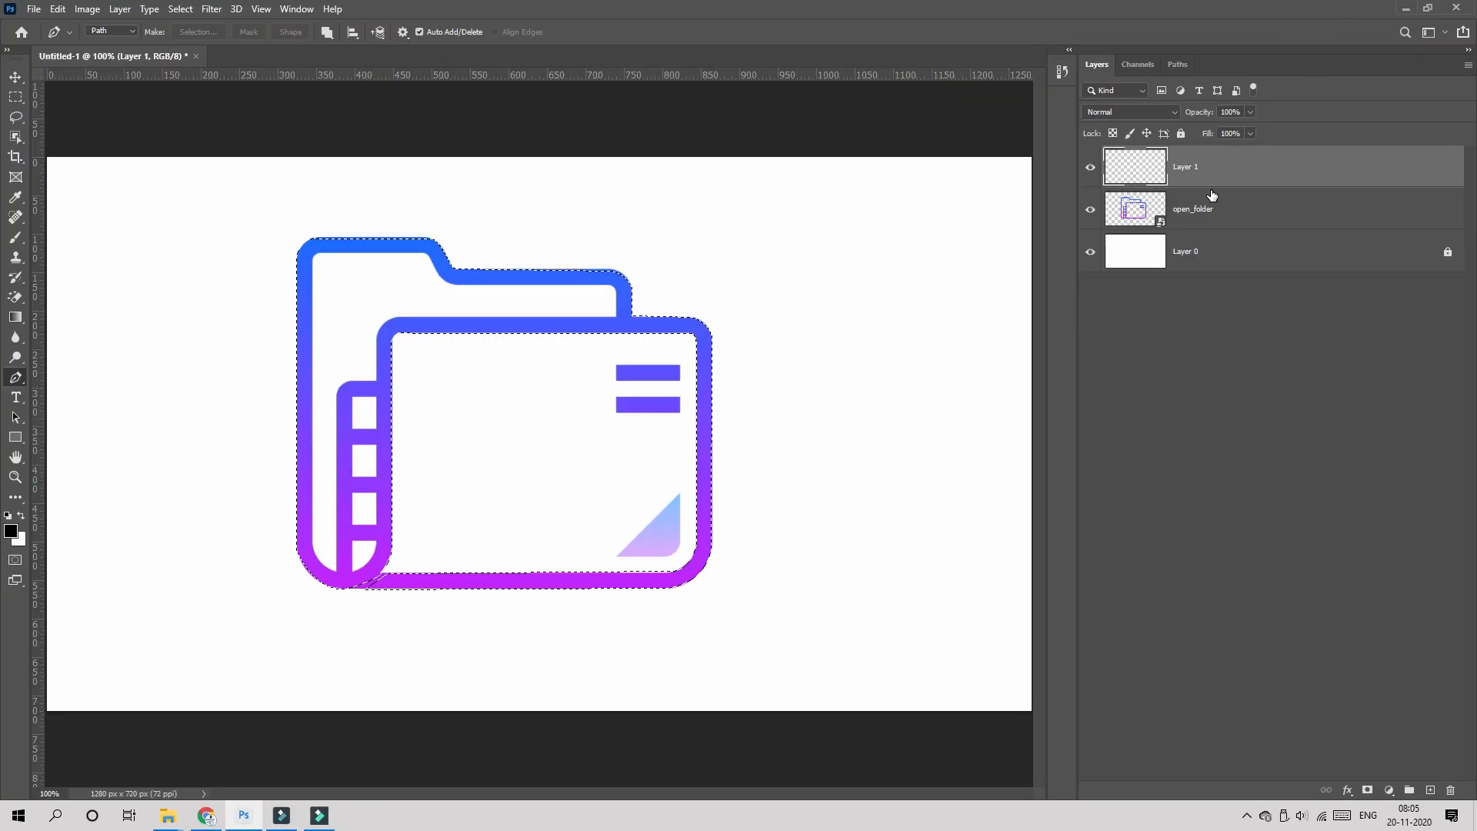
{"action": "key", "text": "alt+BackSpace"}
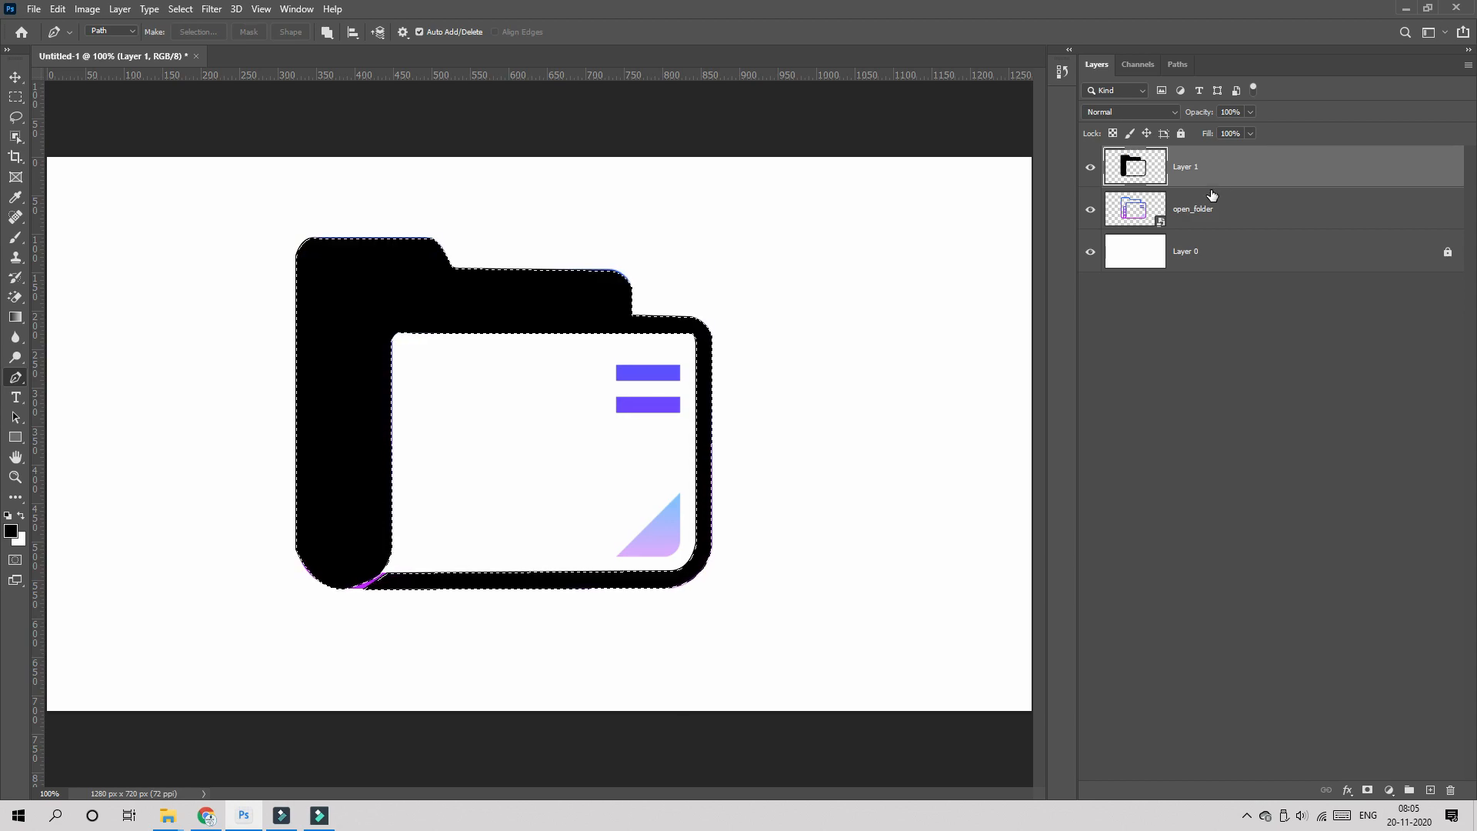
- Set the foreground colour to cyan and replace the selection's black fill with it
{"action": "left_click", "coordinate": [11, 531]}
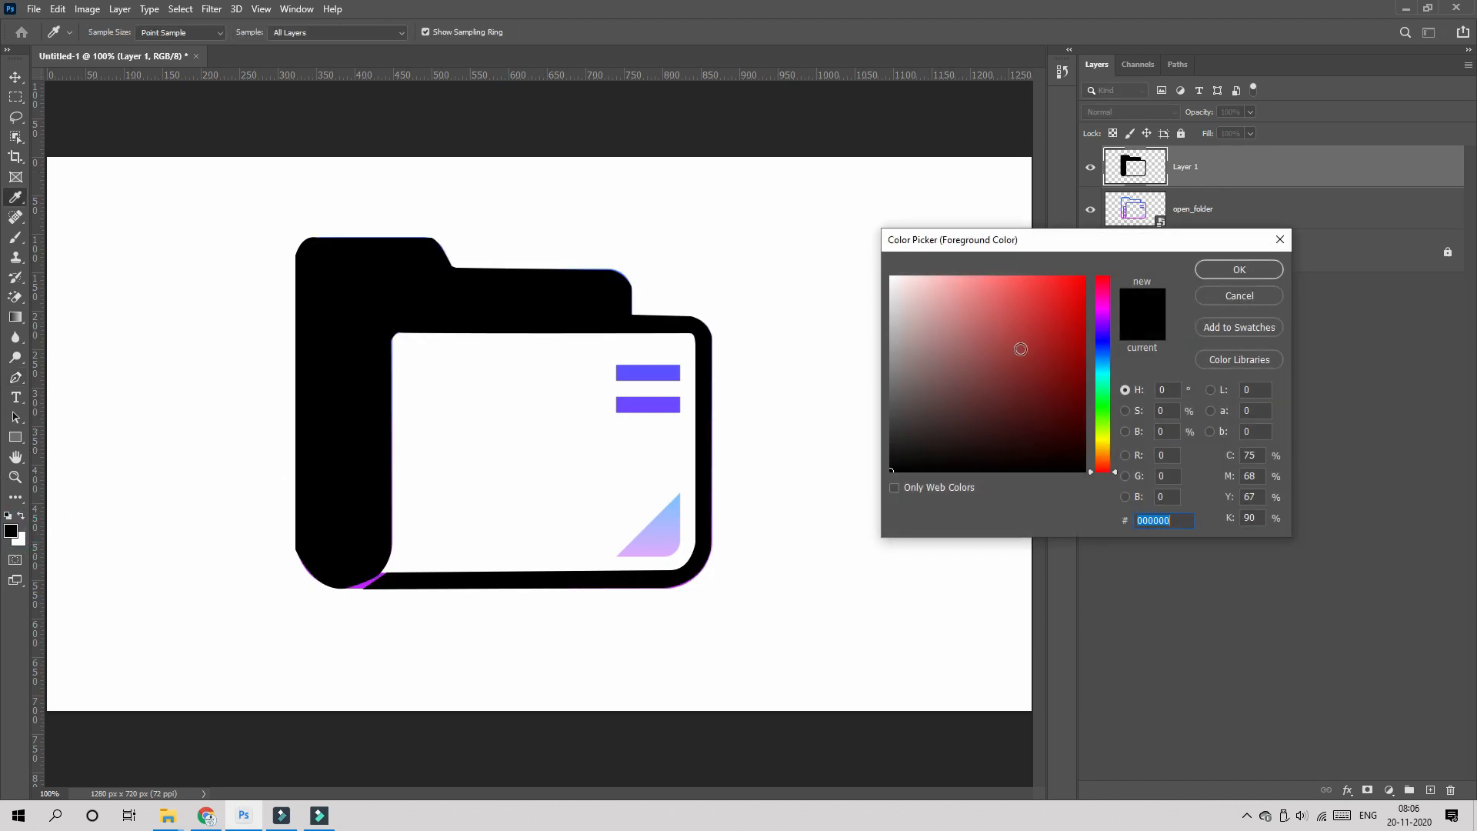
{"action": "left_click", "coordinate": [1102, 369]}
{"action": "left_click_drag", "start_coordinate": [1053, 331], "coordinate": [1111, 225]}
{"action": "left_click", "coordinate": [1258, 271]}
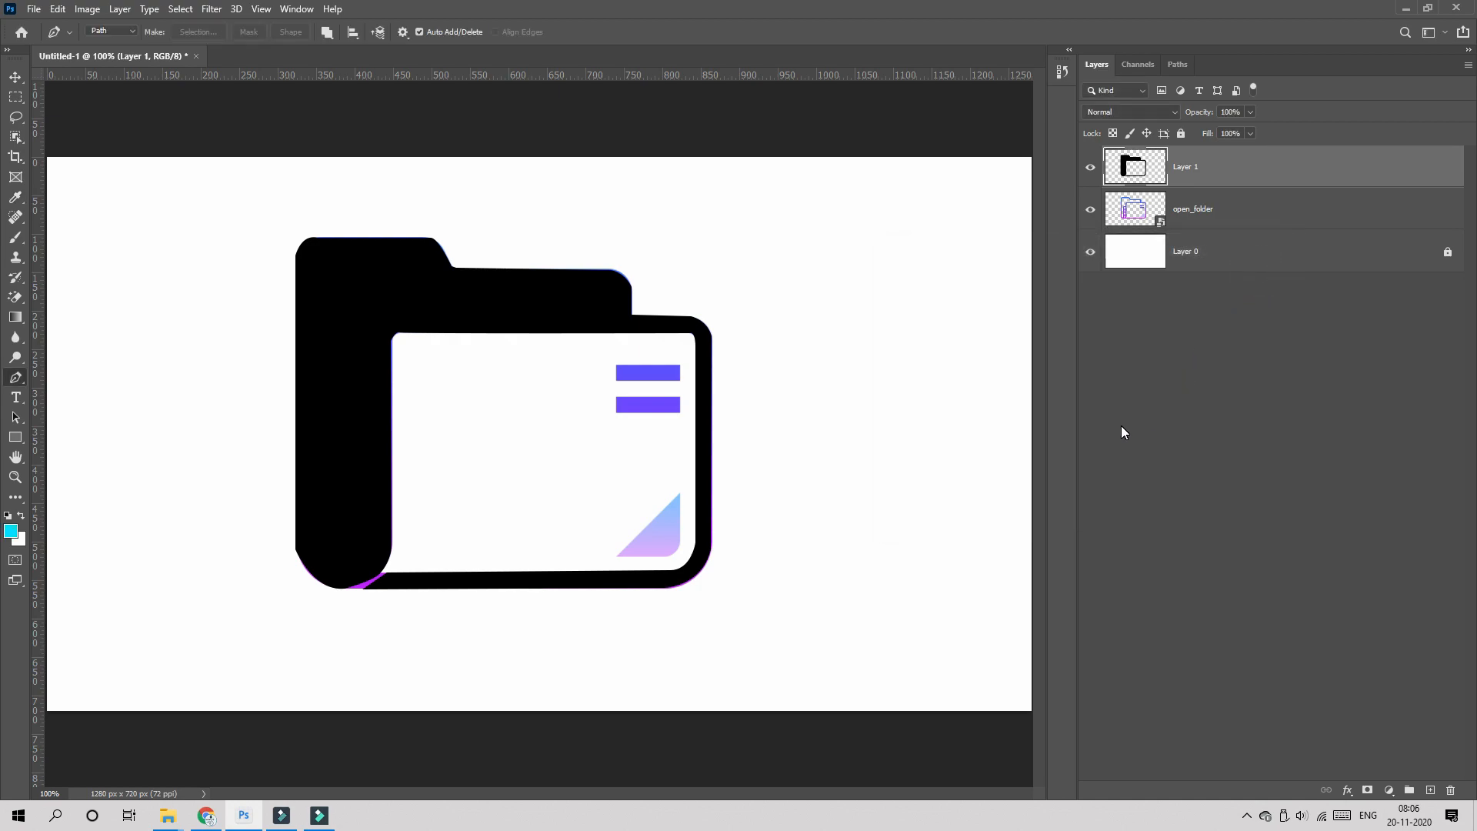
{"action": "key", "text": "Delete"}
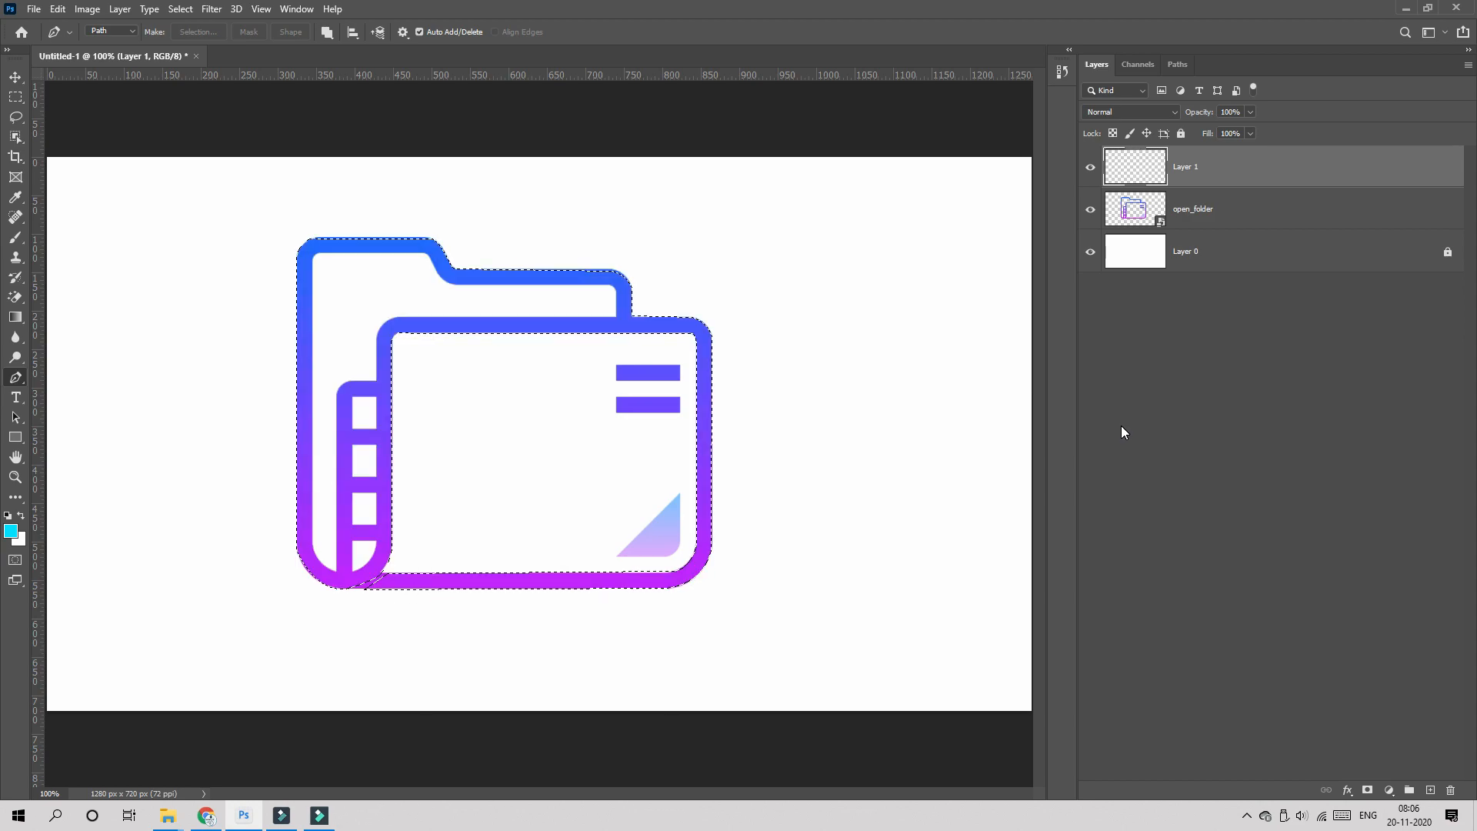
{"action": "key", "text": "ctrl+BackSpace"}
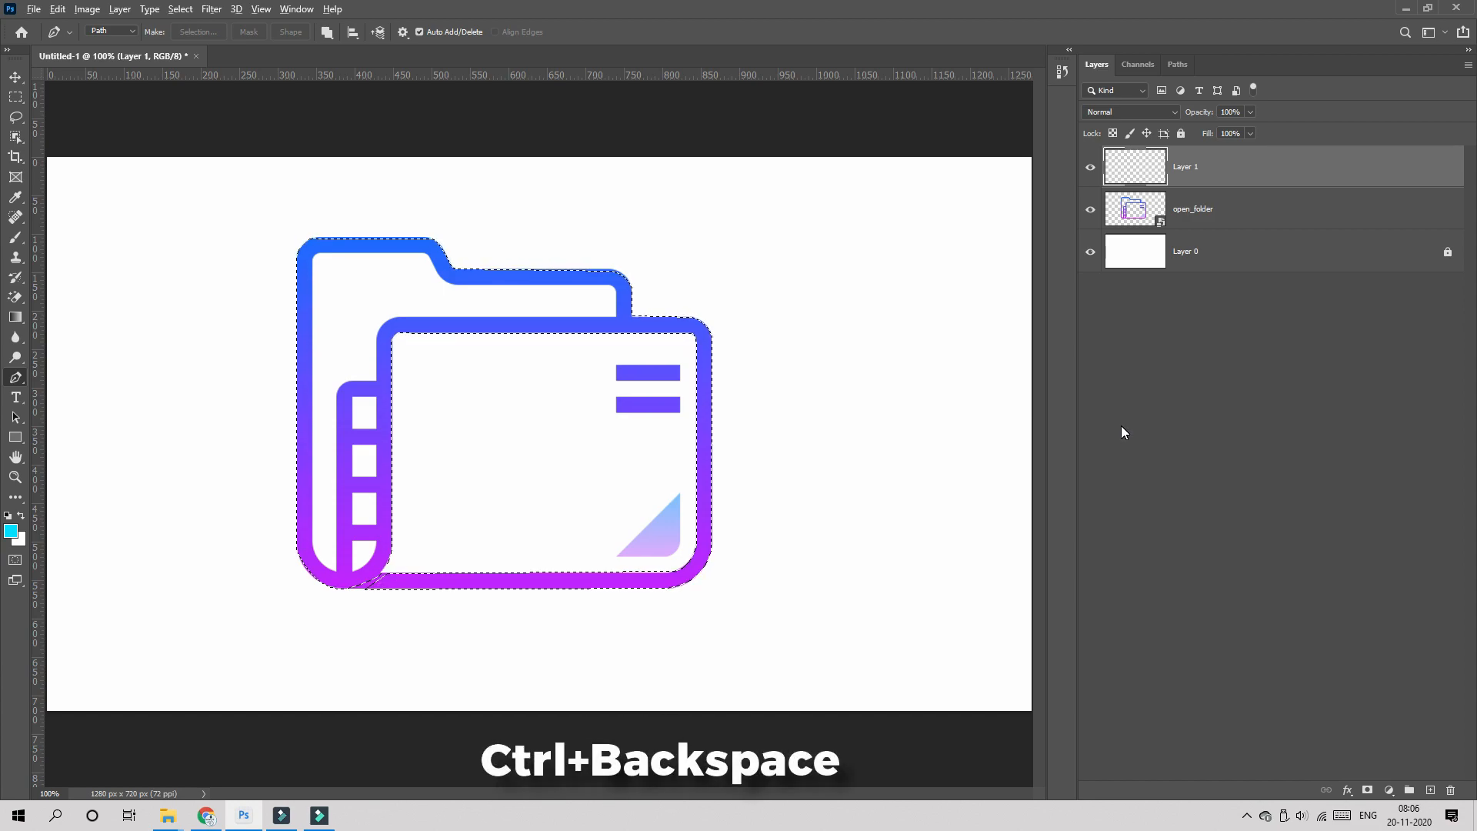
{"action": "key", "text": "alt+BackSpace"}
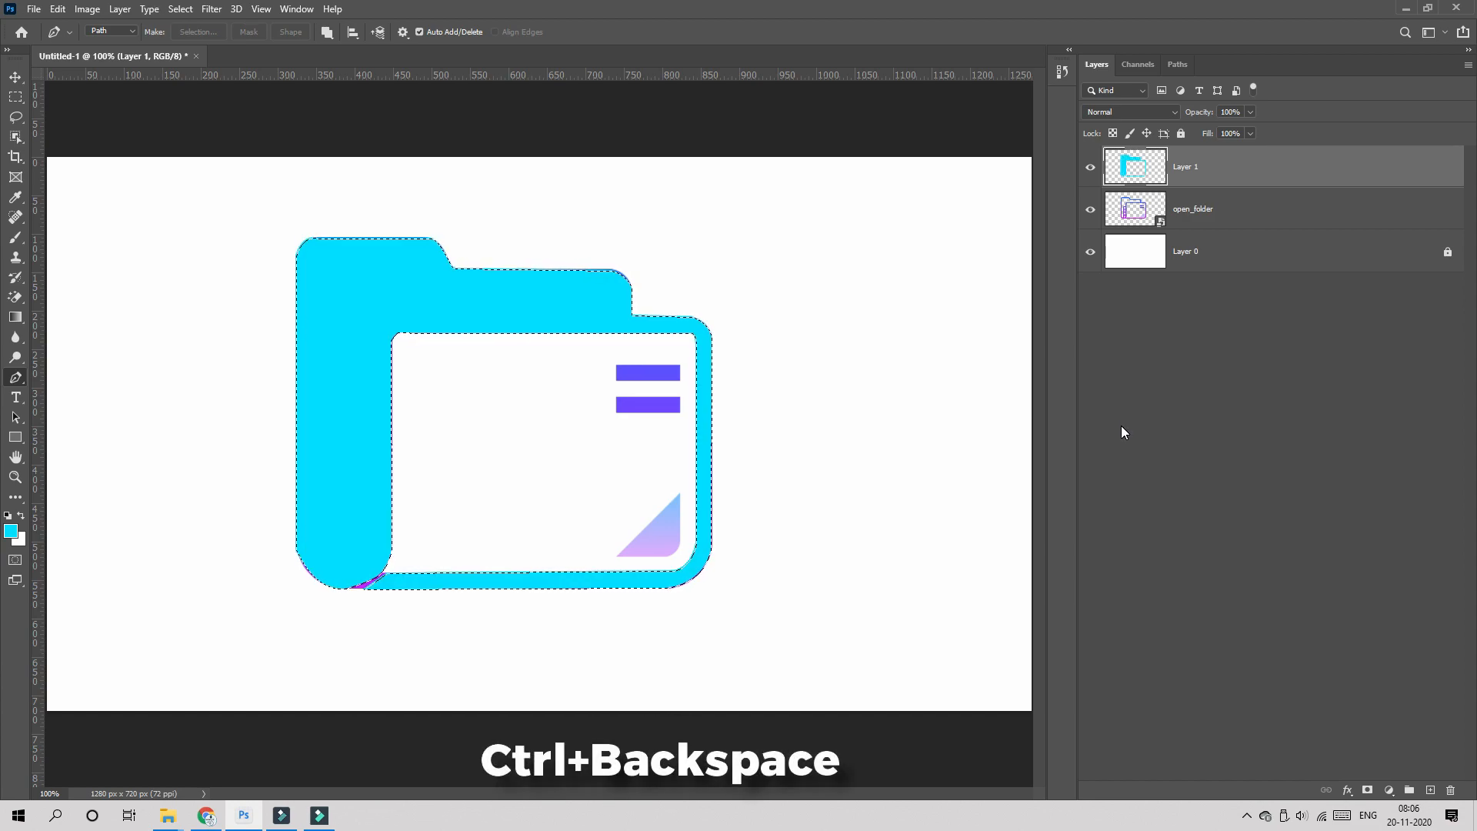
- Set the foreground colour to red ff3000, replace the cyan fill with it, and clear the selection's contents
{"action": "left_click", "coordinate": [11, 533]}
{"action": "left_click_drag", "start_coordinate": [1108, 460], "coordinate": [1107, 464]}
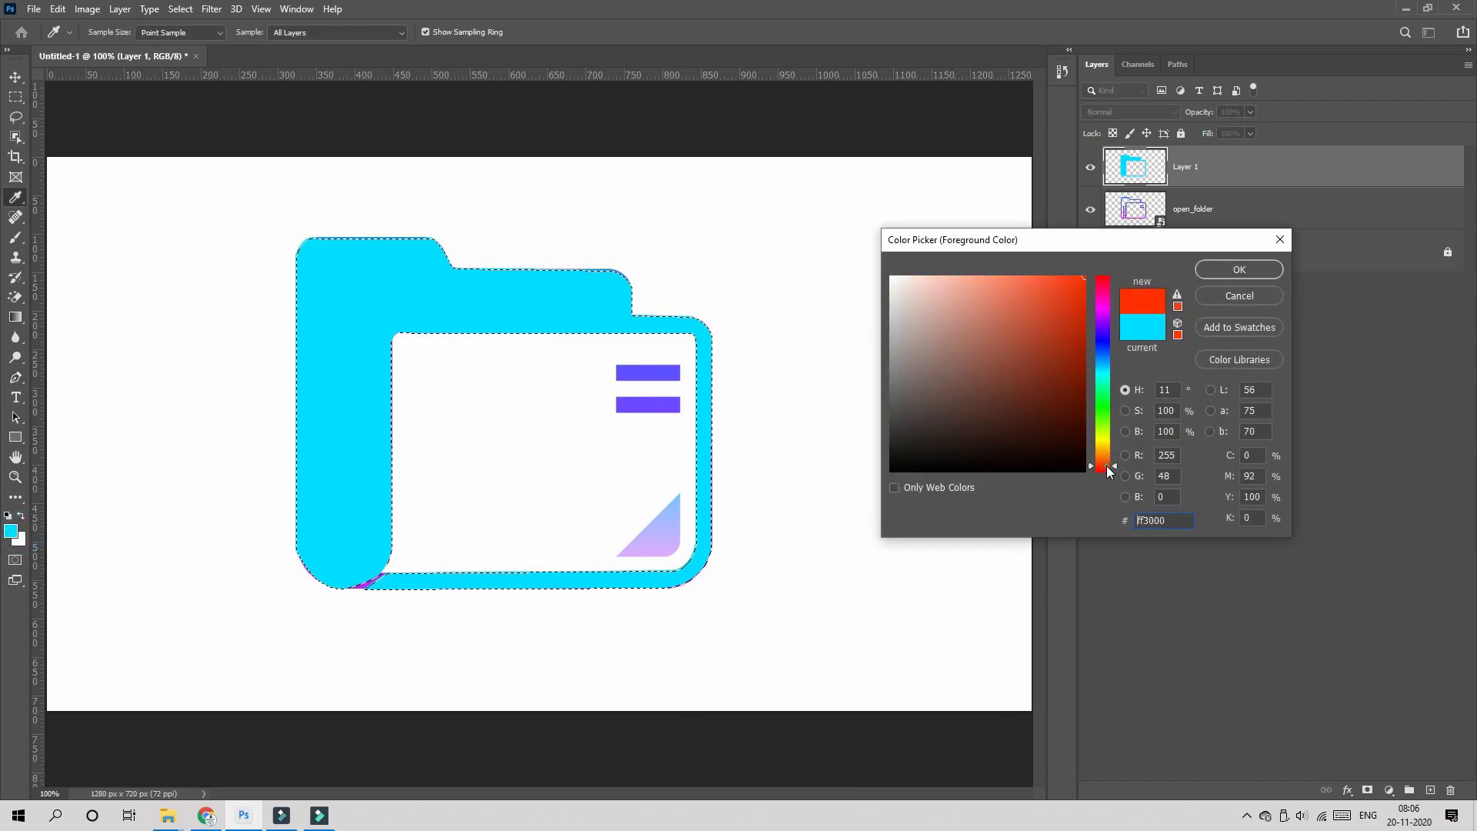
{"action": "left_click", "coordinate": [1237, 274]}
{"action": "key", "text": "Delete"}
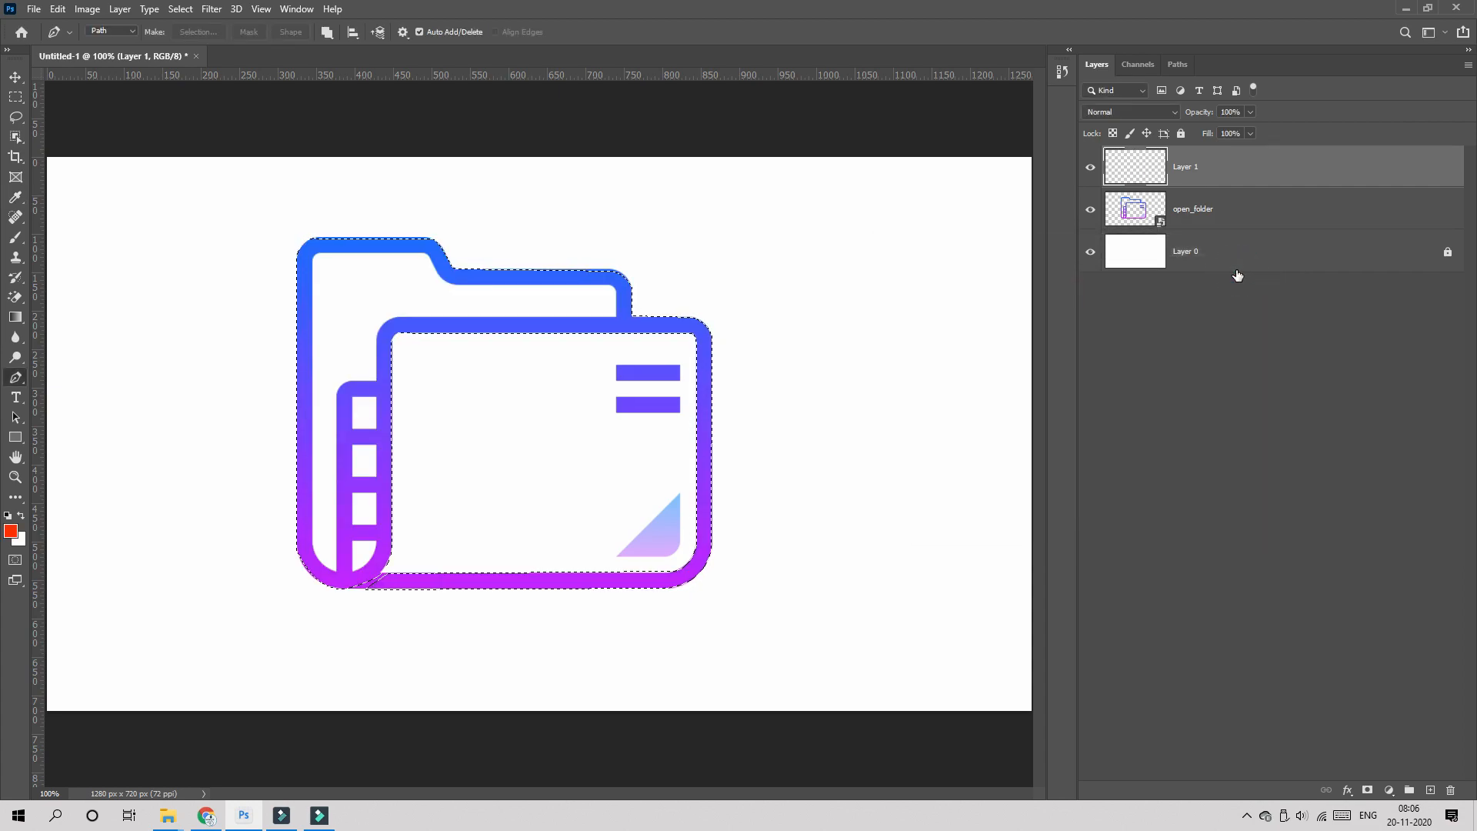
{"action": "key", "text": "alt+BackSpace"}
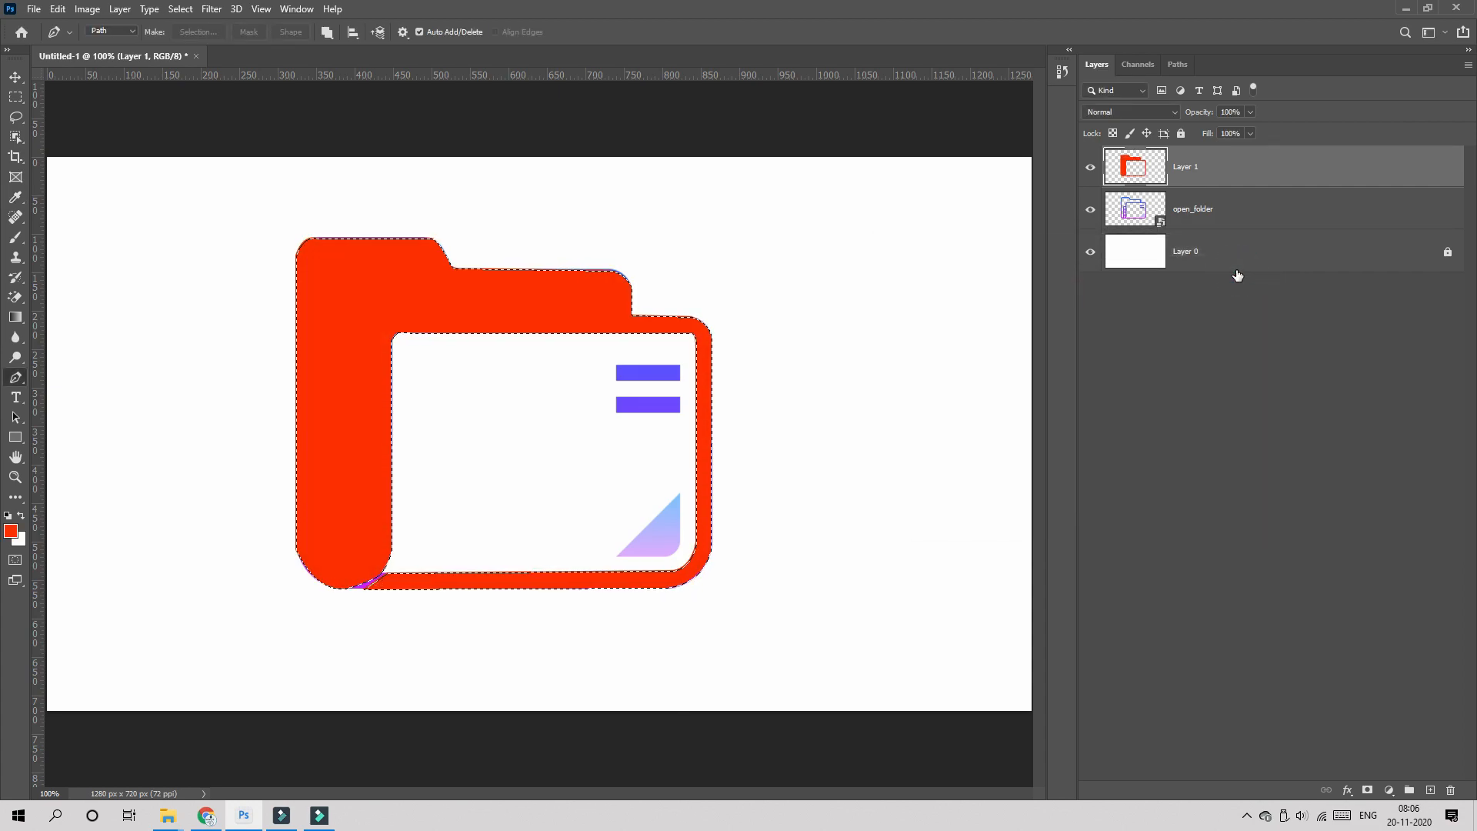
{"action": "key", "text": "Delete"}
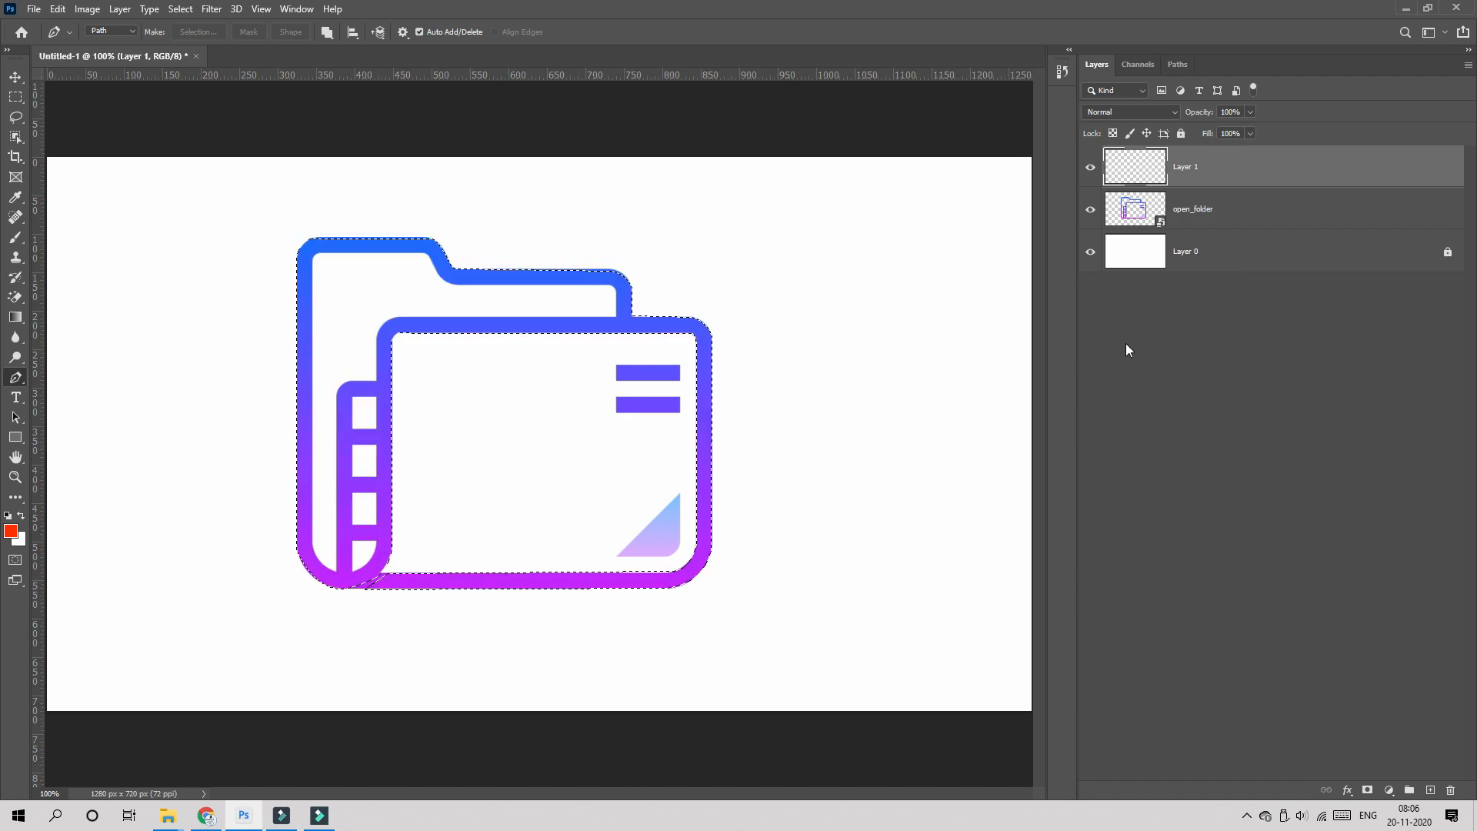
- Set the foreground colour to black 000000, fill the folder selection on Layer 1 with it, and deselect
{"action": "left_click", "coordinate": [16, 532]}
{"action": "left_click_drag", "start_coordinate": [939, 402], "coordinate": [761, 537]}
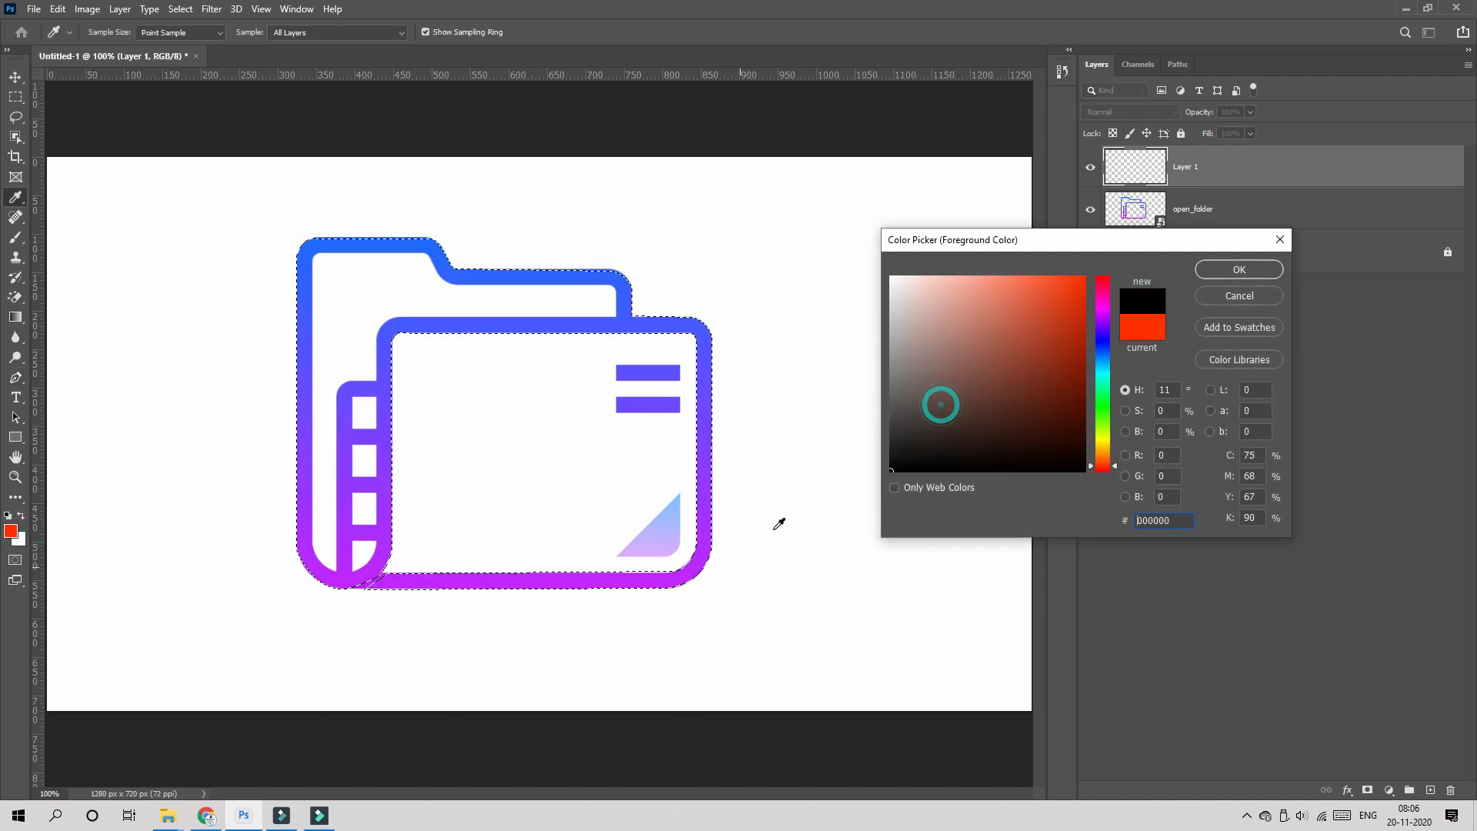
{"action": "left_click", "coordinate": [1230, 266]}
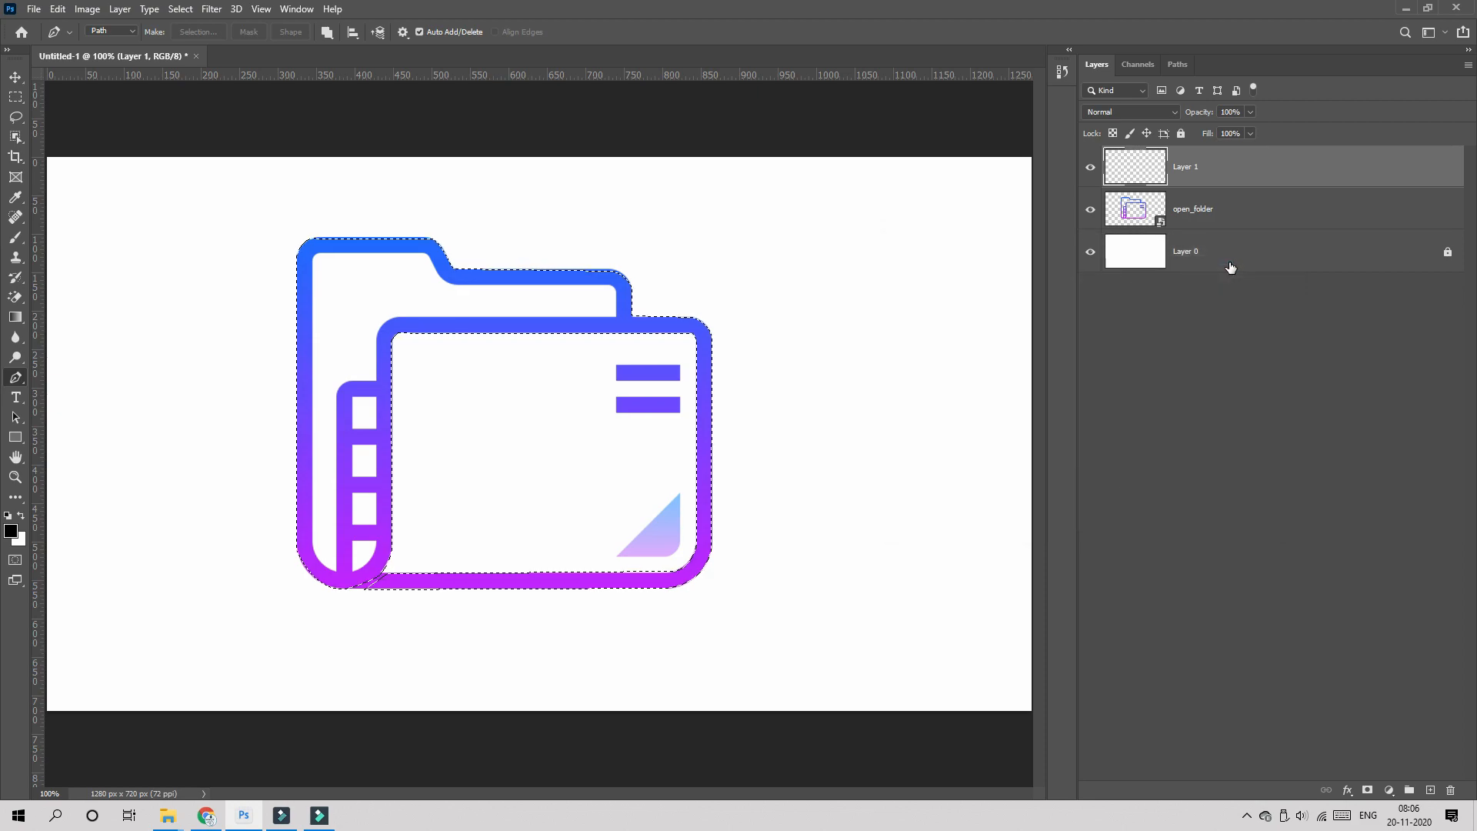
{"action": "key", "text": "alt+BackSpace"}
{"action": "key", "text": "p"}
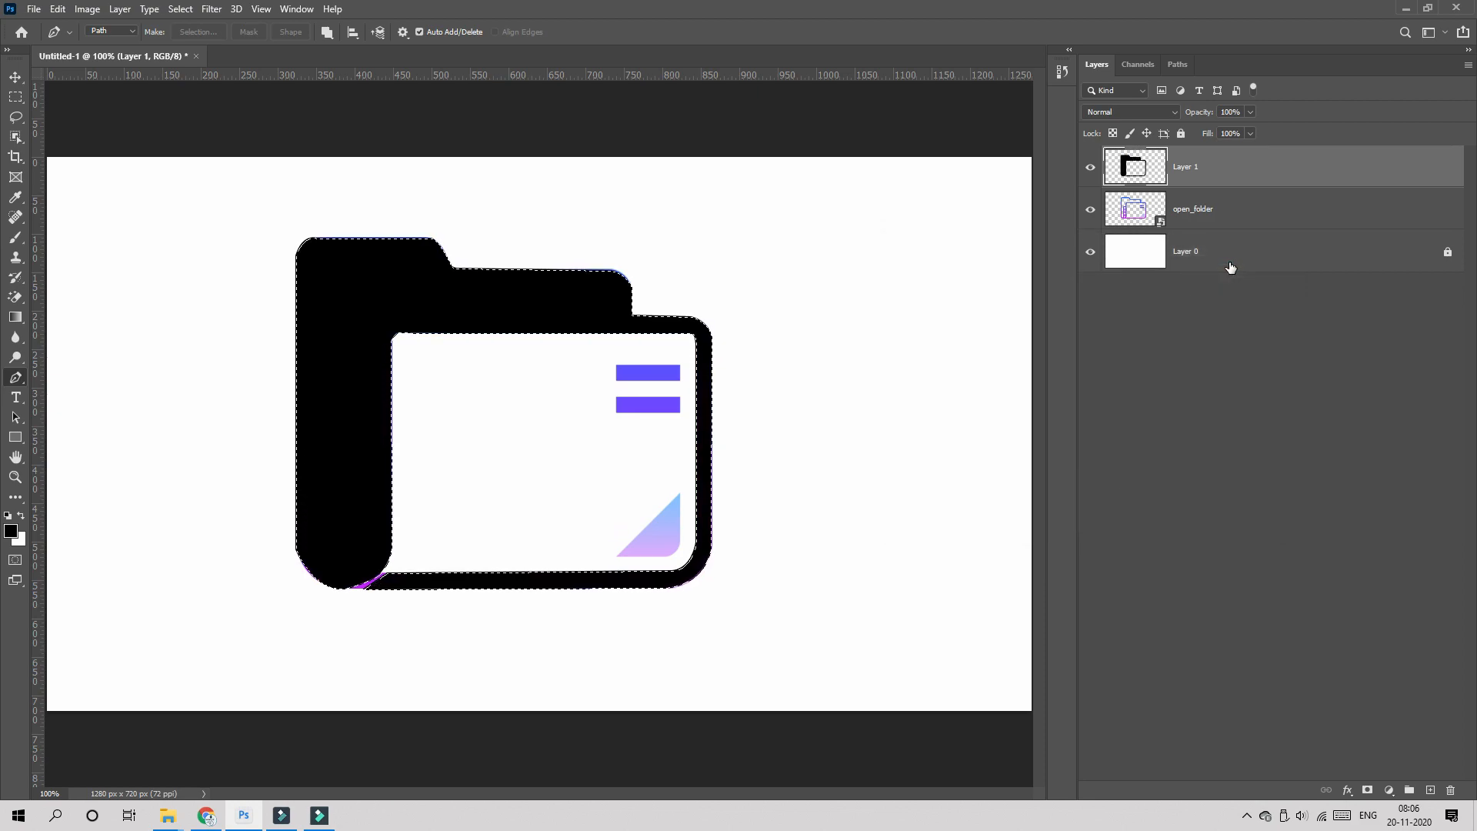
{"action": "key", "text": "ctrl+d"}
- Trace the upper purple bar on the folder's front with a closed rectangular Pen tool path
{"action": "key", "text": "ctrl+plus"}
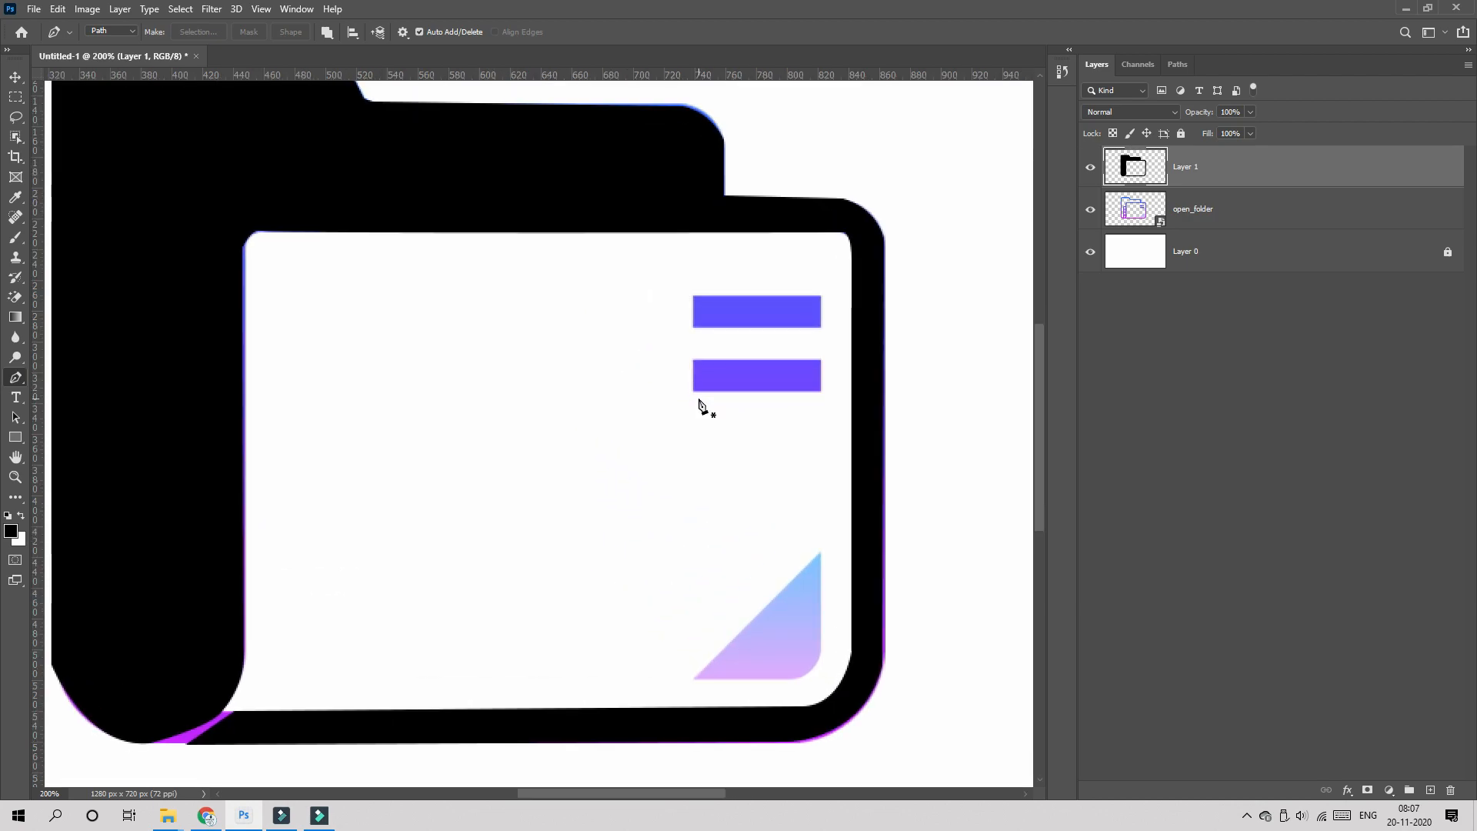
{"action": "left_click", "coordinate": [693, 296]}
{"action": "left_click", "coordinate": [695, 327]}
{"action": "left_click", "coordinate": [819, 328]}
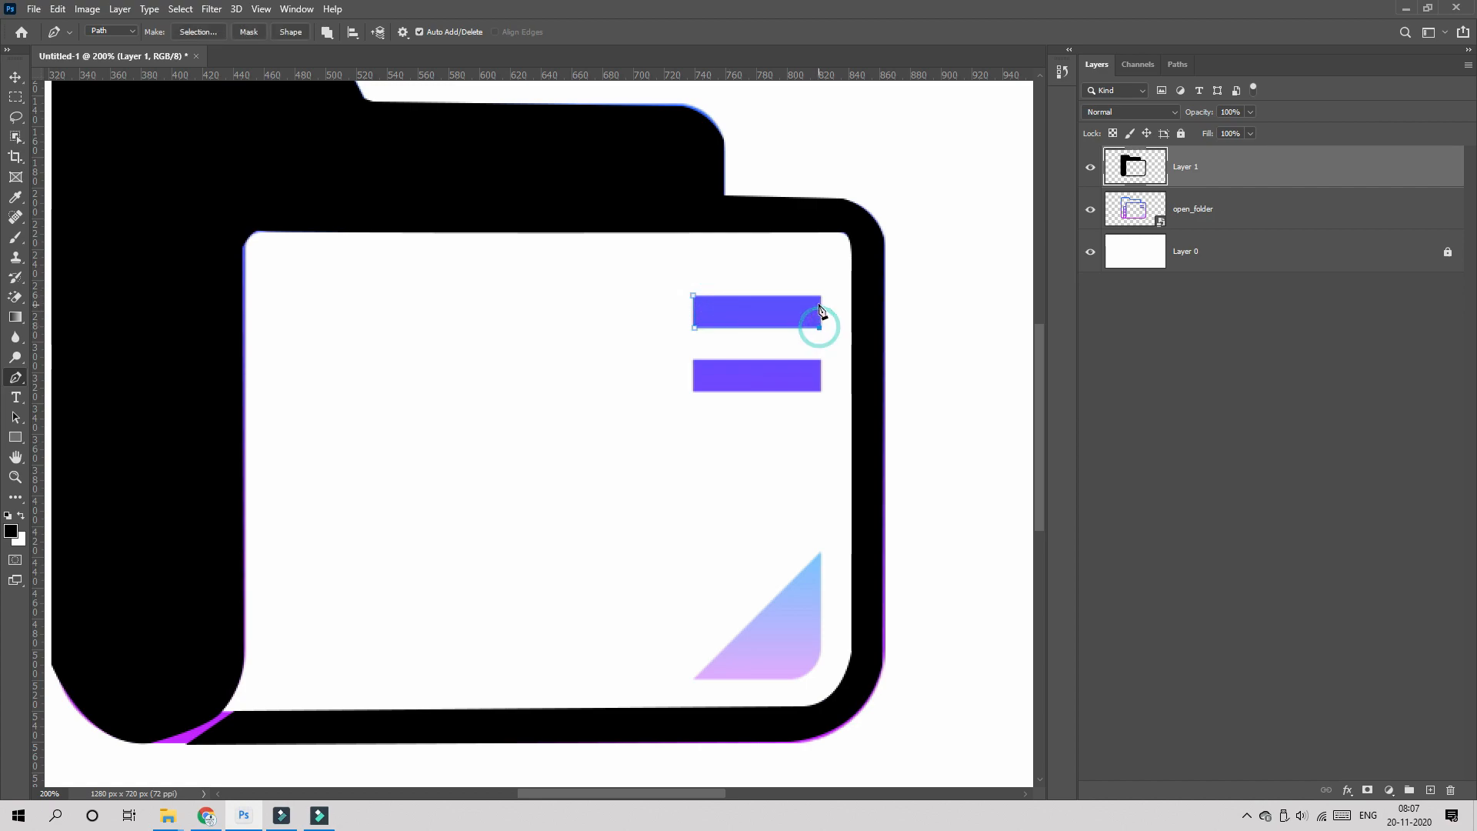
{"action": "left_click", "coordinate": [819, 296]}
{"action": "left_click", "coordinate": [694, 296]}
- Convert the upper bar's path to a selection, fill it with black on a new layer, and deselect
{"action": "key", "text": "ctrl+Return"}
{"action": "left_click", "coordinate": [1429, 791]}
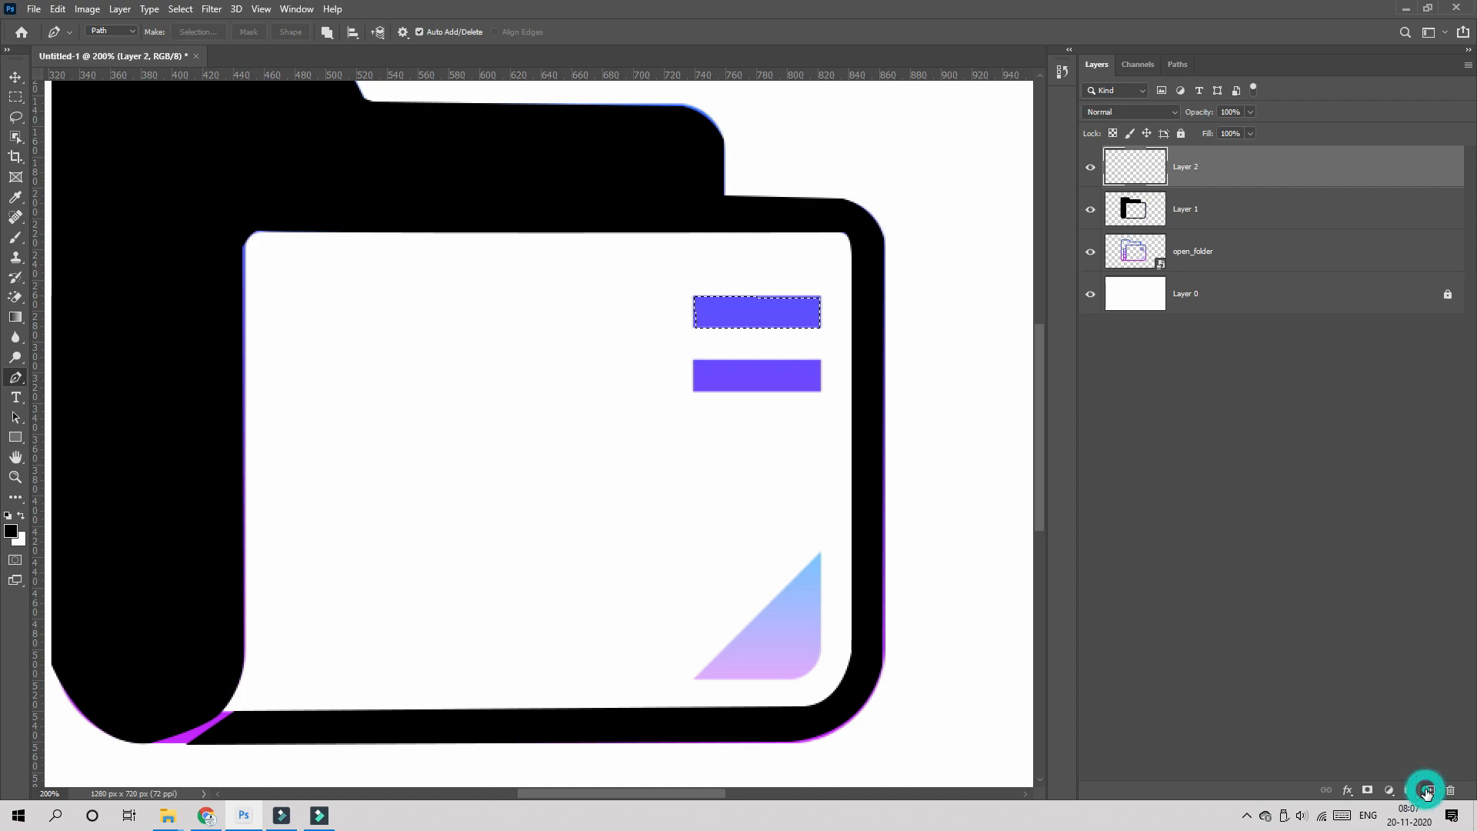
{"action": "key", "text": "ctrl+BackSpace"}
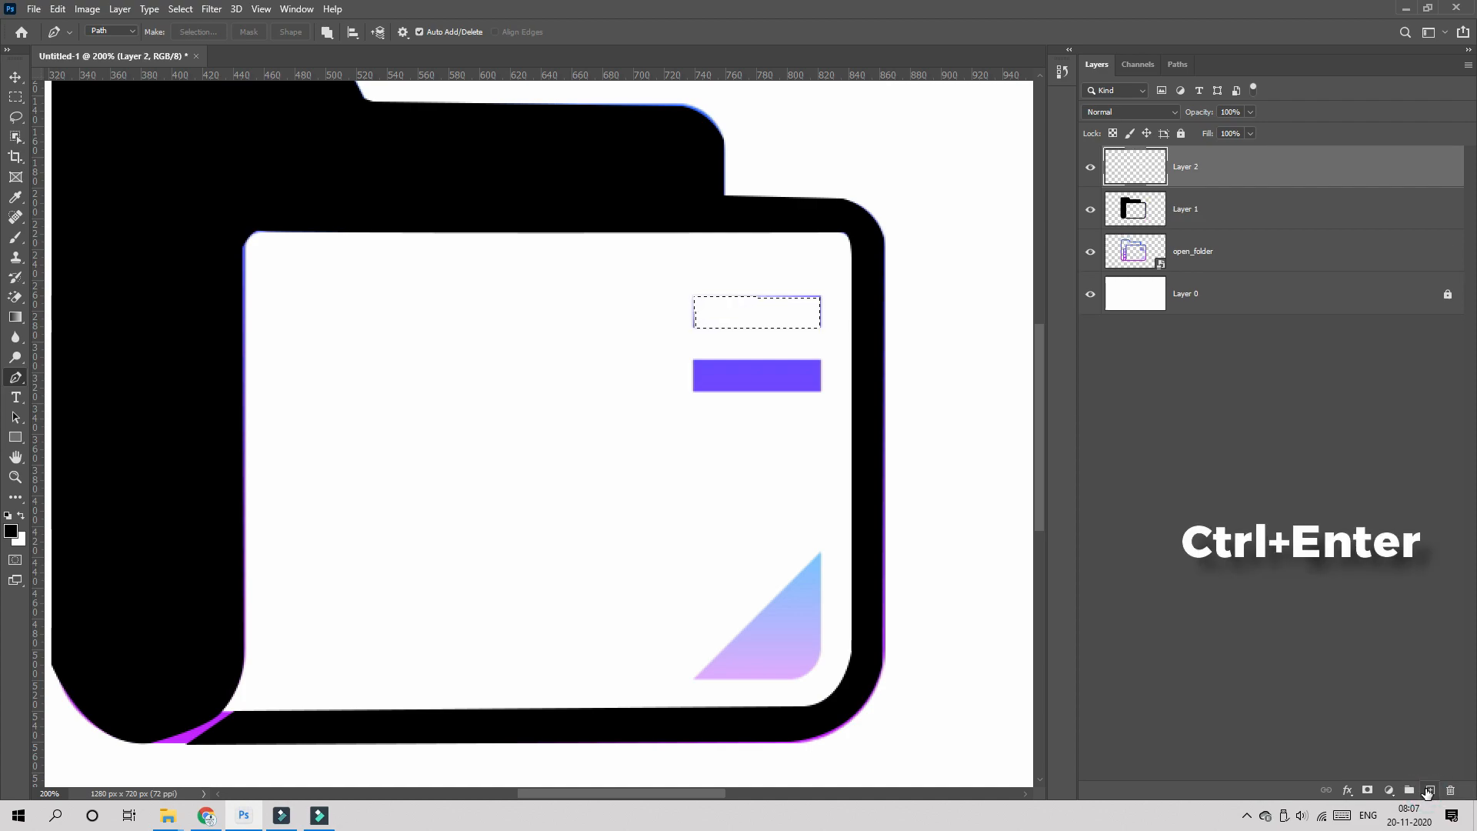
{"action": "key", "text": "ctrl+z"}
{"action": "key", "text": "alt+BackSpace"}
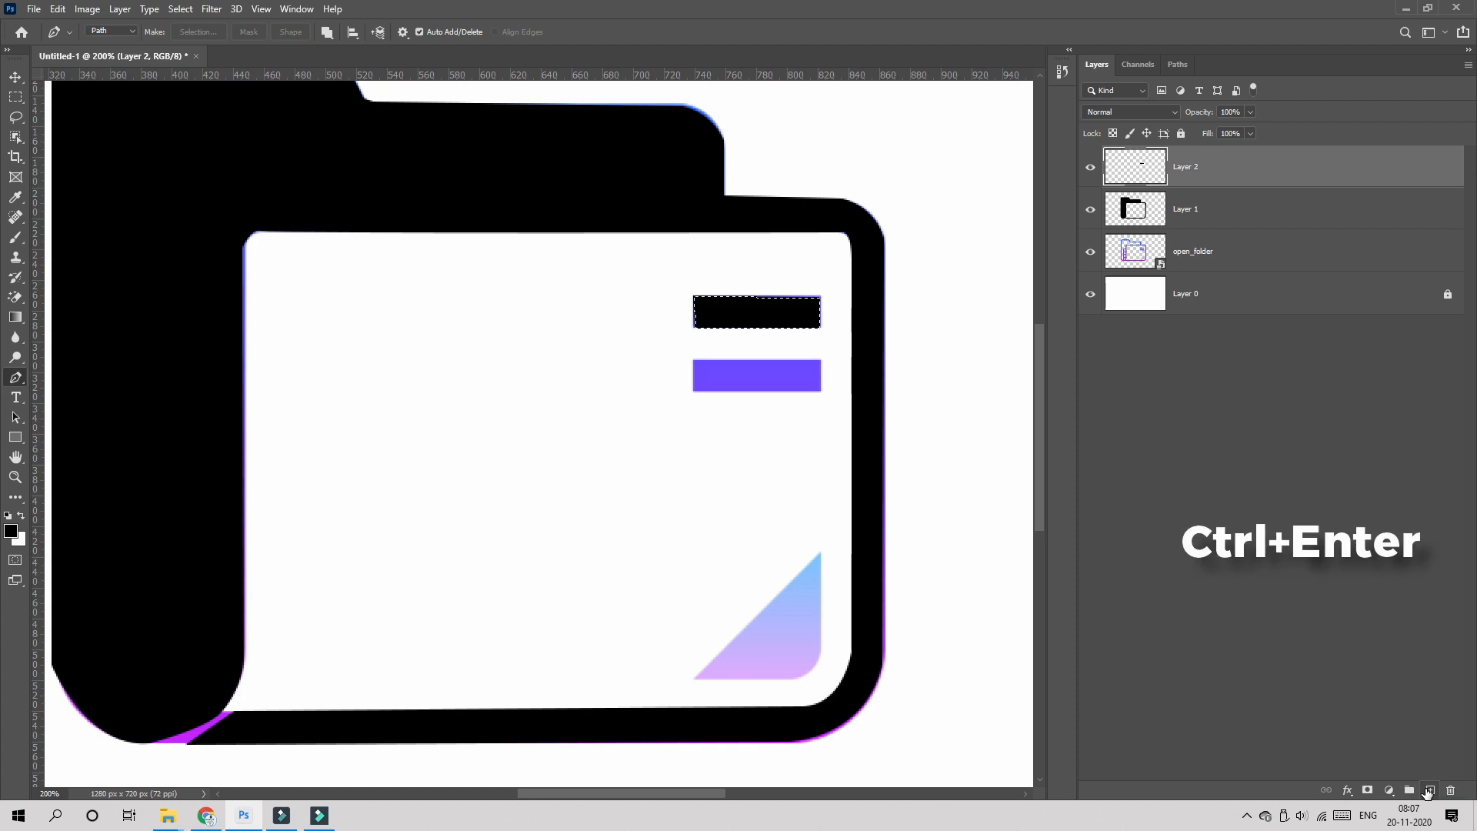
{"action": "key", "text": "ctrl+plus"}
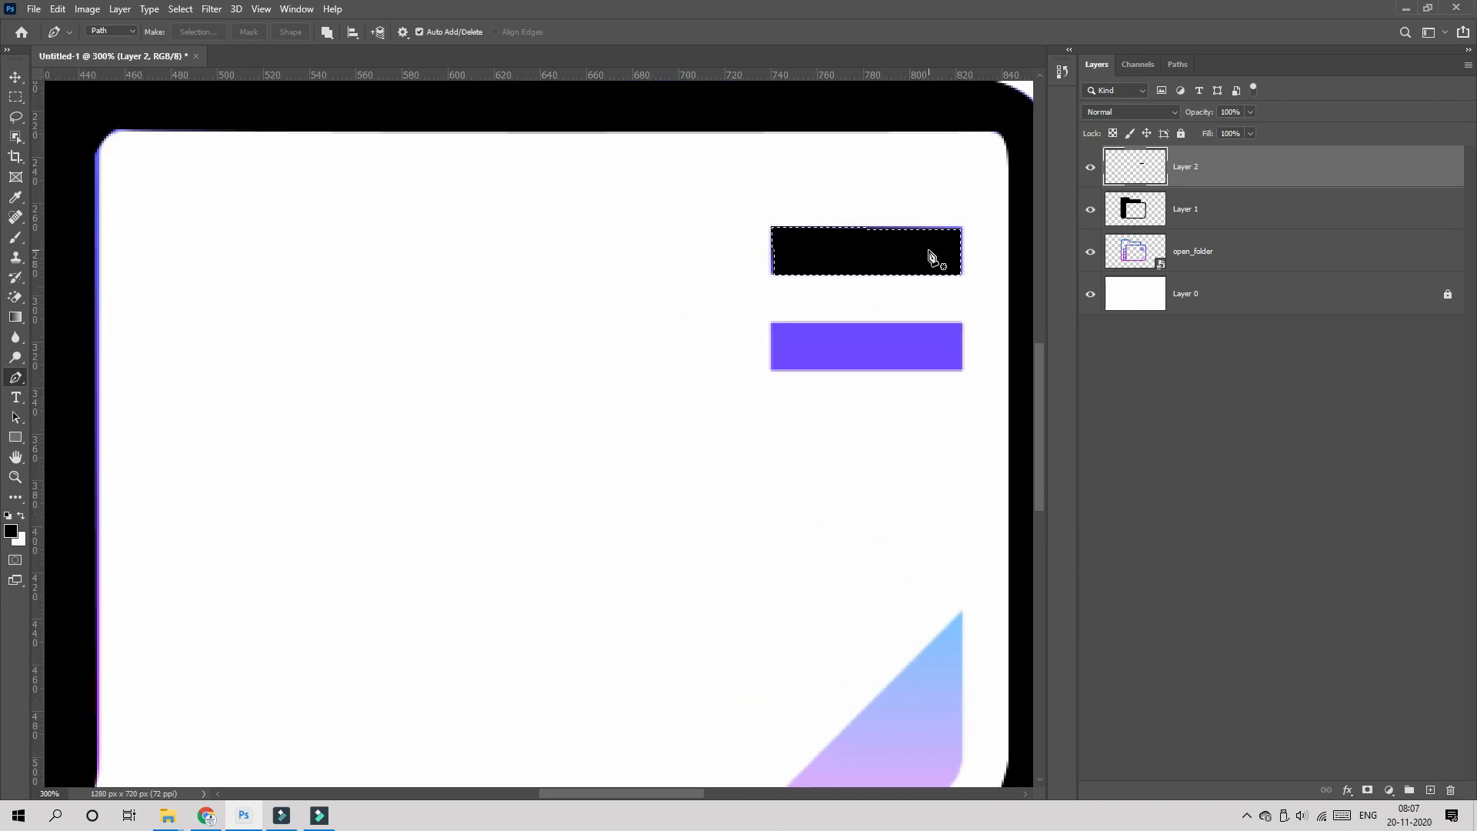
{"action": "key", "text": "ctrl+d"}
- Trace the lower purple bar with a closed rectangular Pen tool path
{"action": "left_click", "coordinate": [769, 323]}
{"action": "left_click", "coordinate": [773, 371]}
{"action": "left_click", "coordinate": [963, 369]}
{"action": "left_click", "coordinate": [961, 322]}
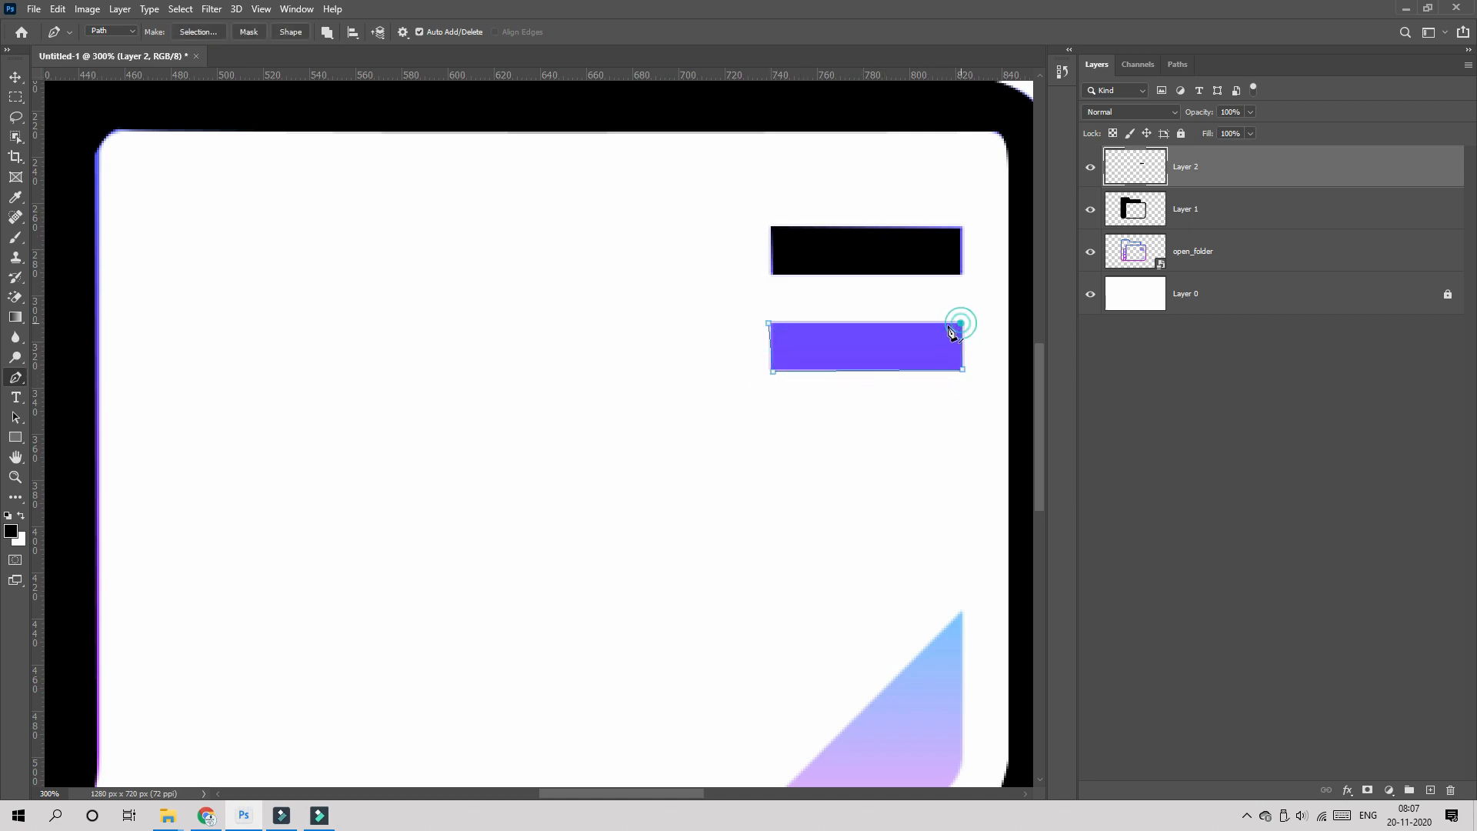
{"action": "left_click", "coordinate": [769, 323]}
- Convert the lower bar's path to a selection and fill it with black on a new layer
{"action": "key", "text": "ctrl+Return"}
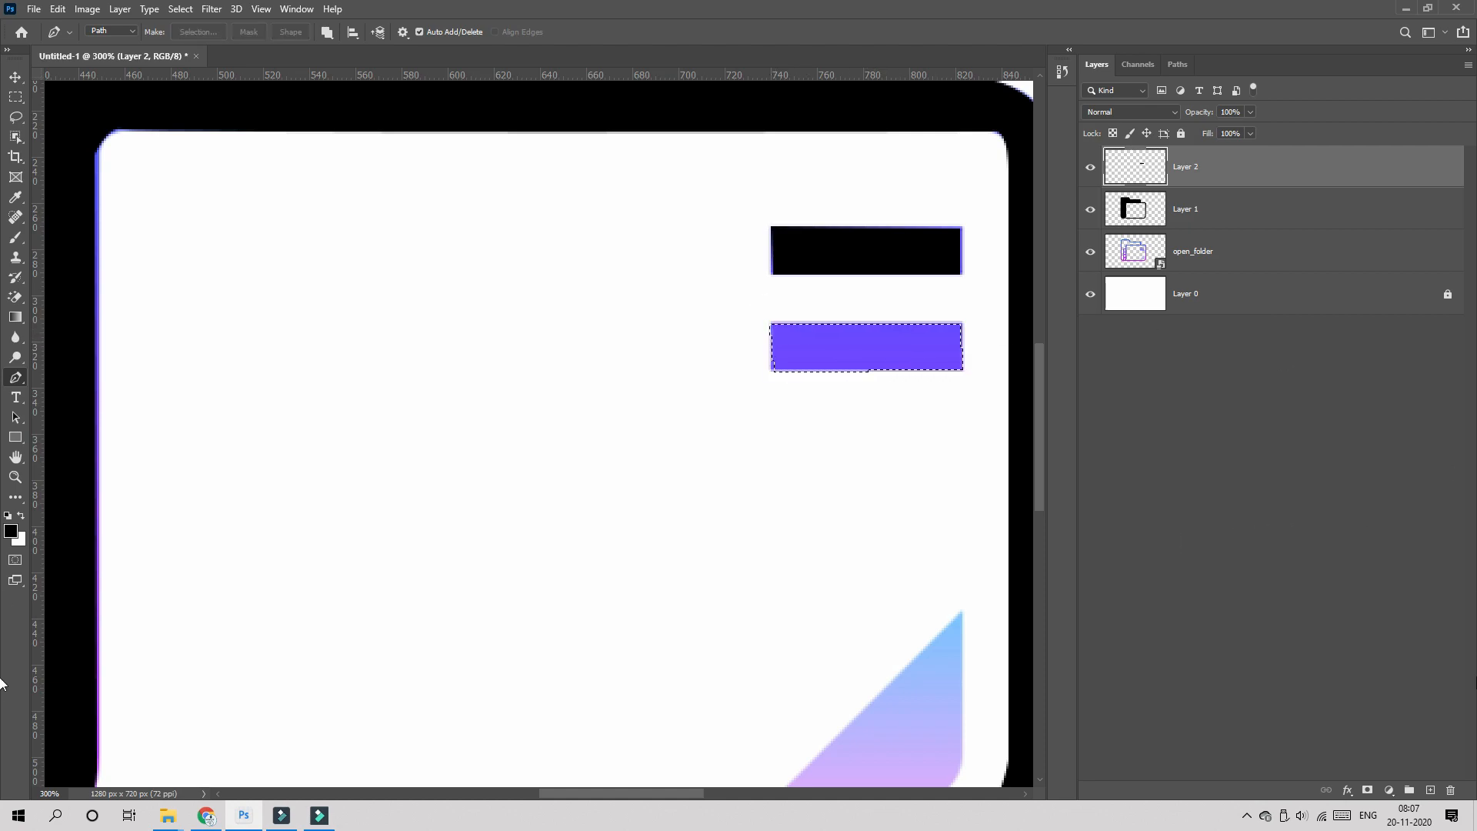
{"action": "left_click", "coordinate": [1430, 789]}
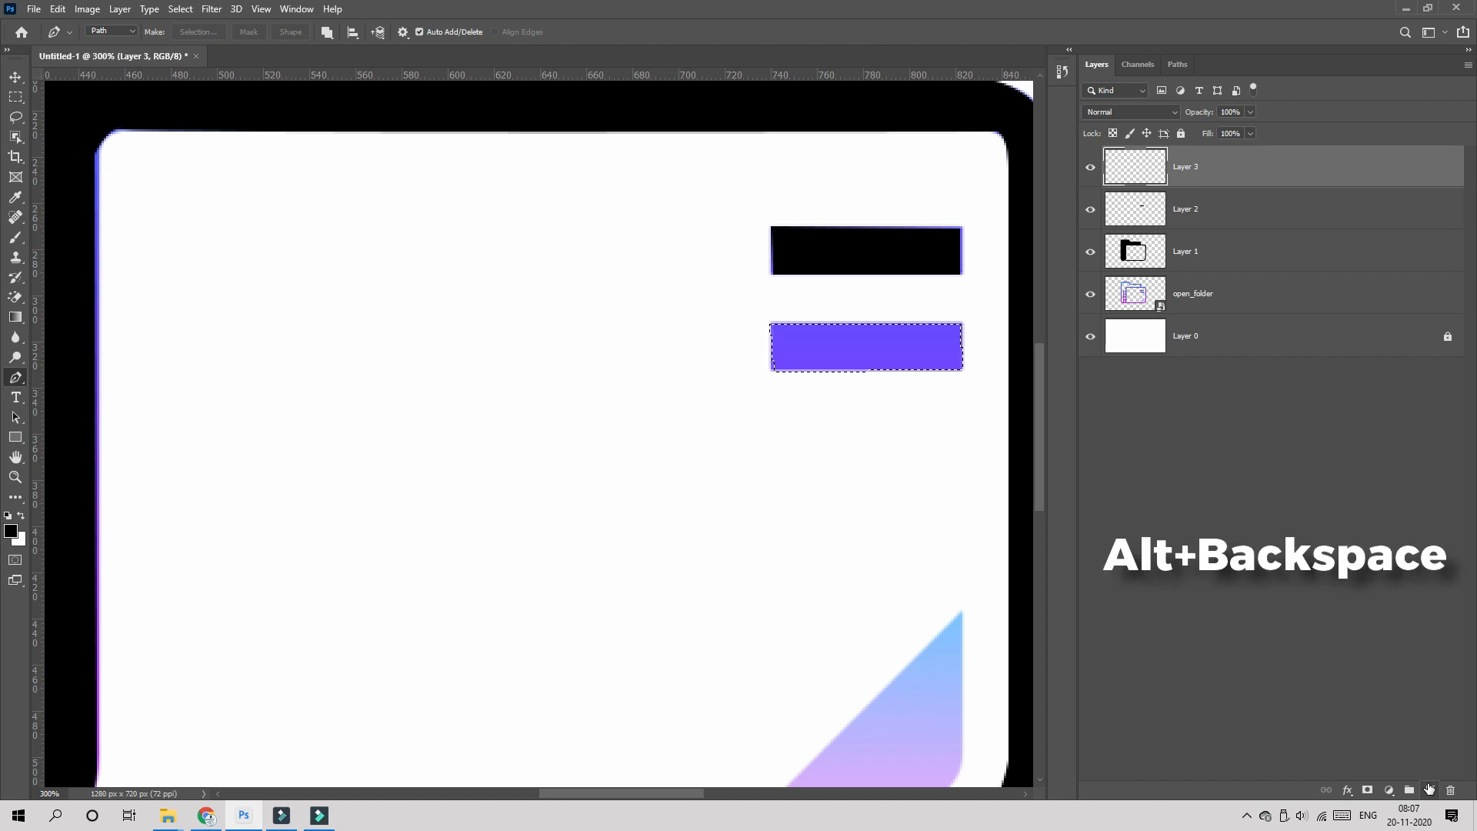
{"action": "key", "text": "alt+BackSpace"}
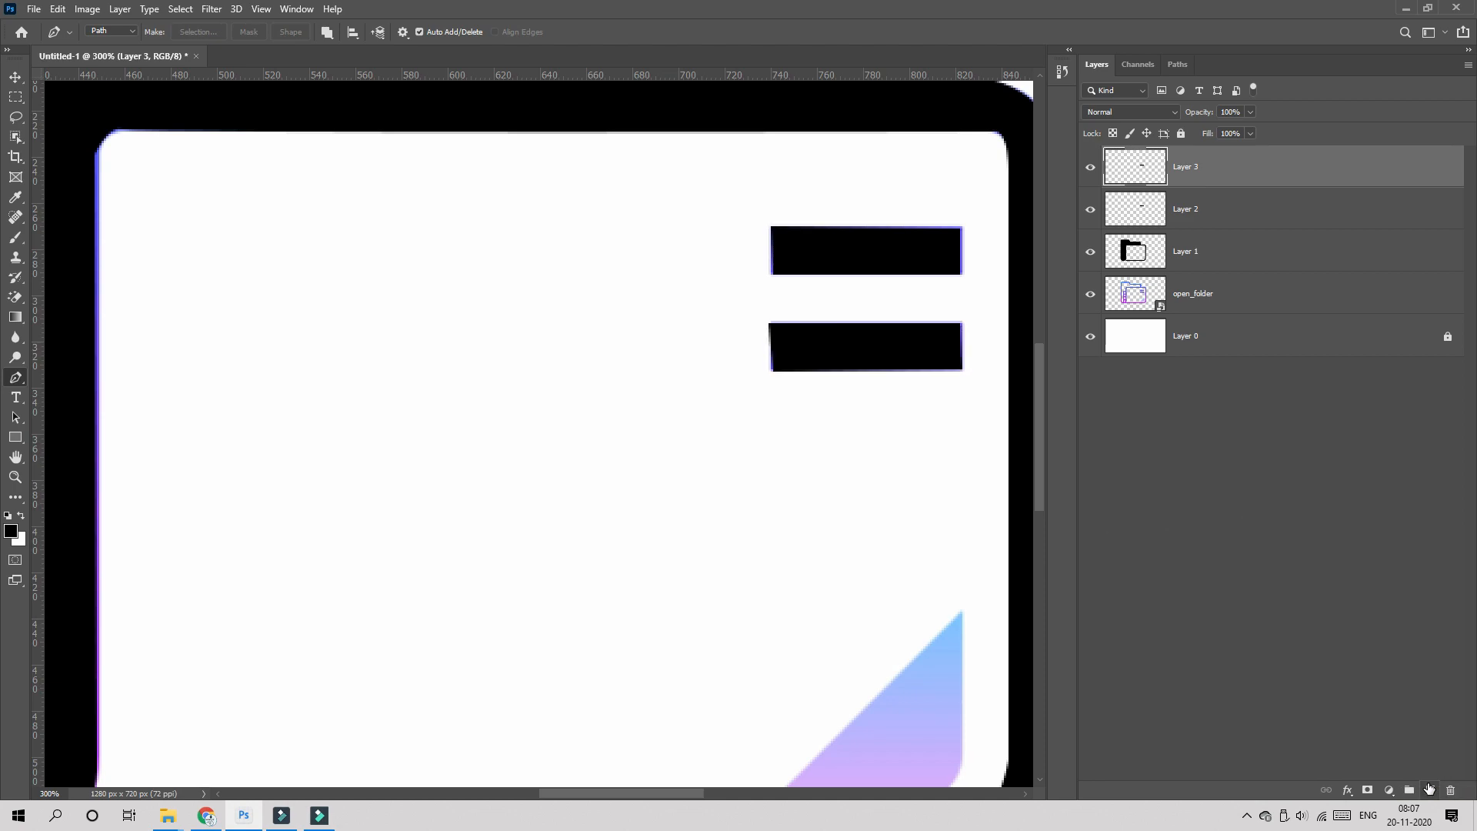
{"action": "key", "text": "ctrl+1"}
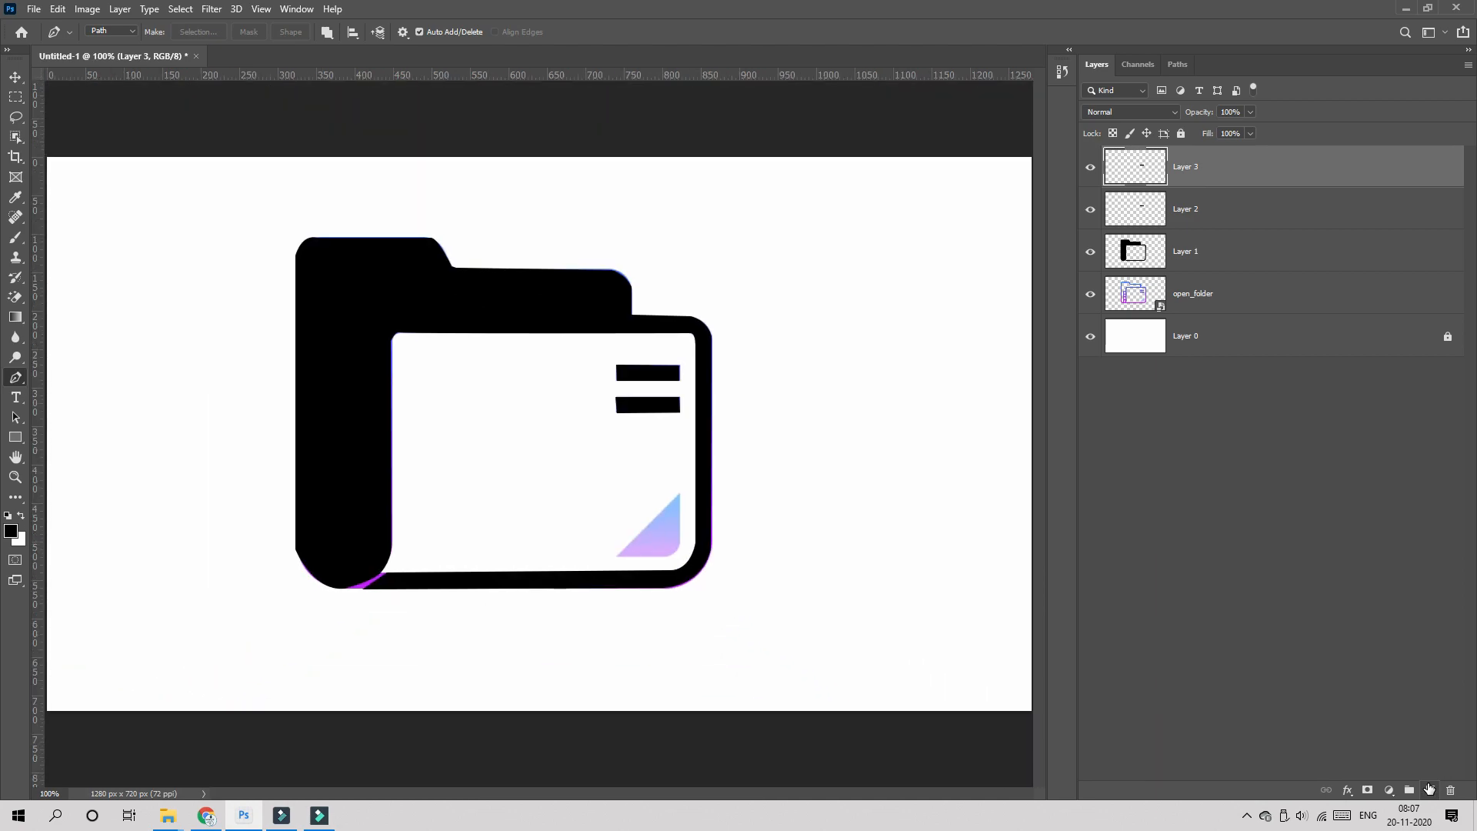
- Trace the gradient triangle with its rounded corner using the Pen tool and fill it with black on a new layer
{"action": "key", "text": "ctrl+plus"}
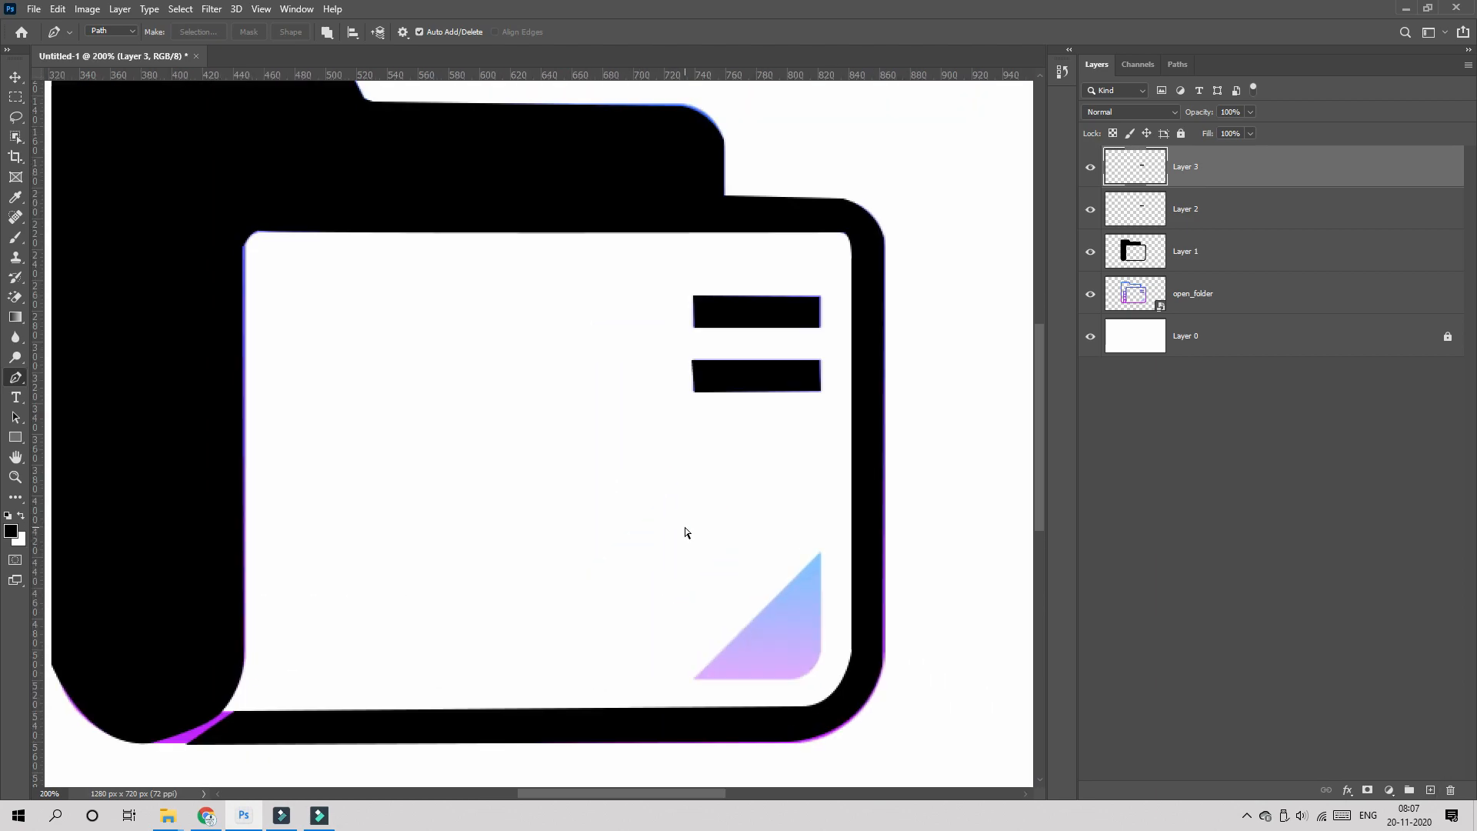
{"action": "key", "text": "ctrl+plus"}
{"action": "left_click_drag", "start_coordinate": [609, 793], "coordinate": [693, 793]}
{"action": "scroll", "coordinate": [539, 539], "scroll_direction": "down", "scroll_amount": 2}
{"action": "left_click", "coordinate": [273, 690]}
{"action": "left_click", "coordinate": [462, 501]}
{"action": "left_click", "coordinate": [467, 651]}
{"action": "left_click_drag", "start_coordinate": [428, 688], "coordinate": [408, 690]}
{"action": "left_click", "coordinate": [273, 690]}
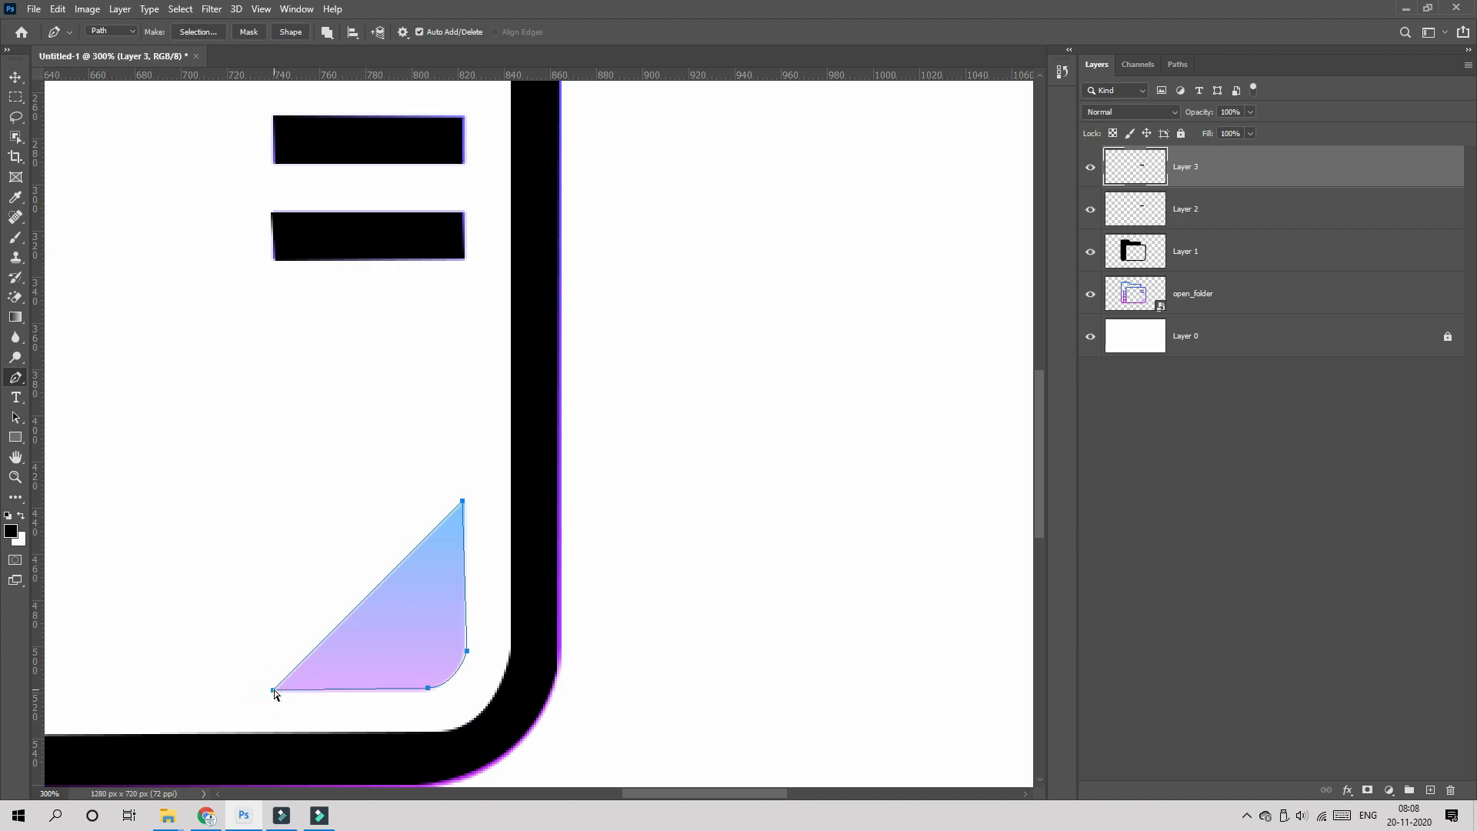
{"action": "key", "text": "ctrl+1"}
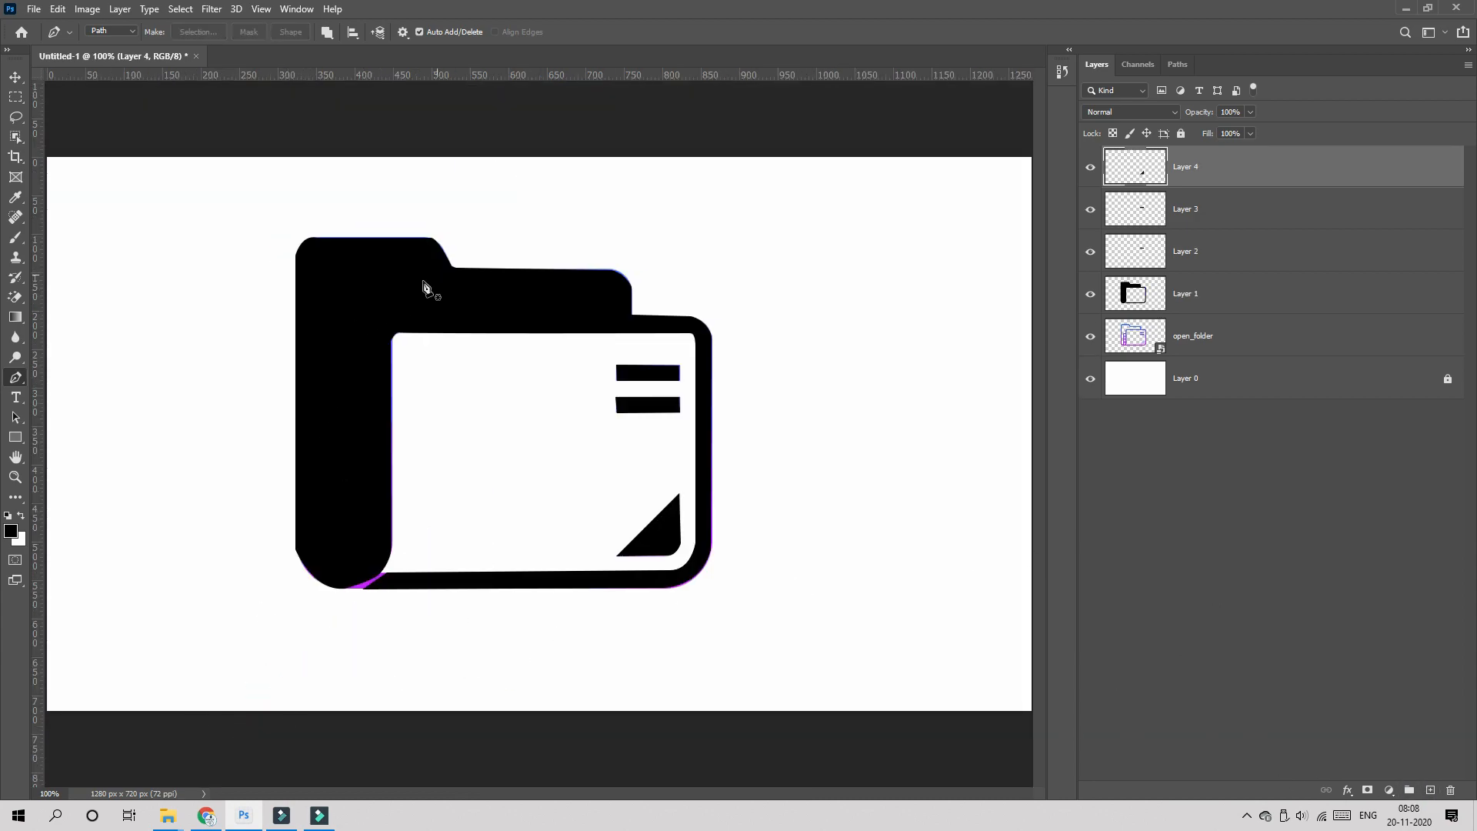
- Hide Layer 1 and make the open_folder layer active
{"action": "left_click", "coordinate": [1148, 296]}
{"action": "left_click", "coordinate": [1090, 294]}
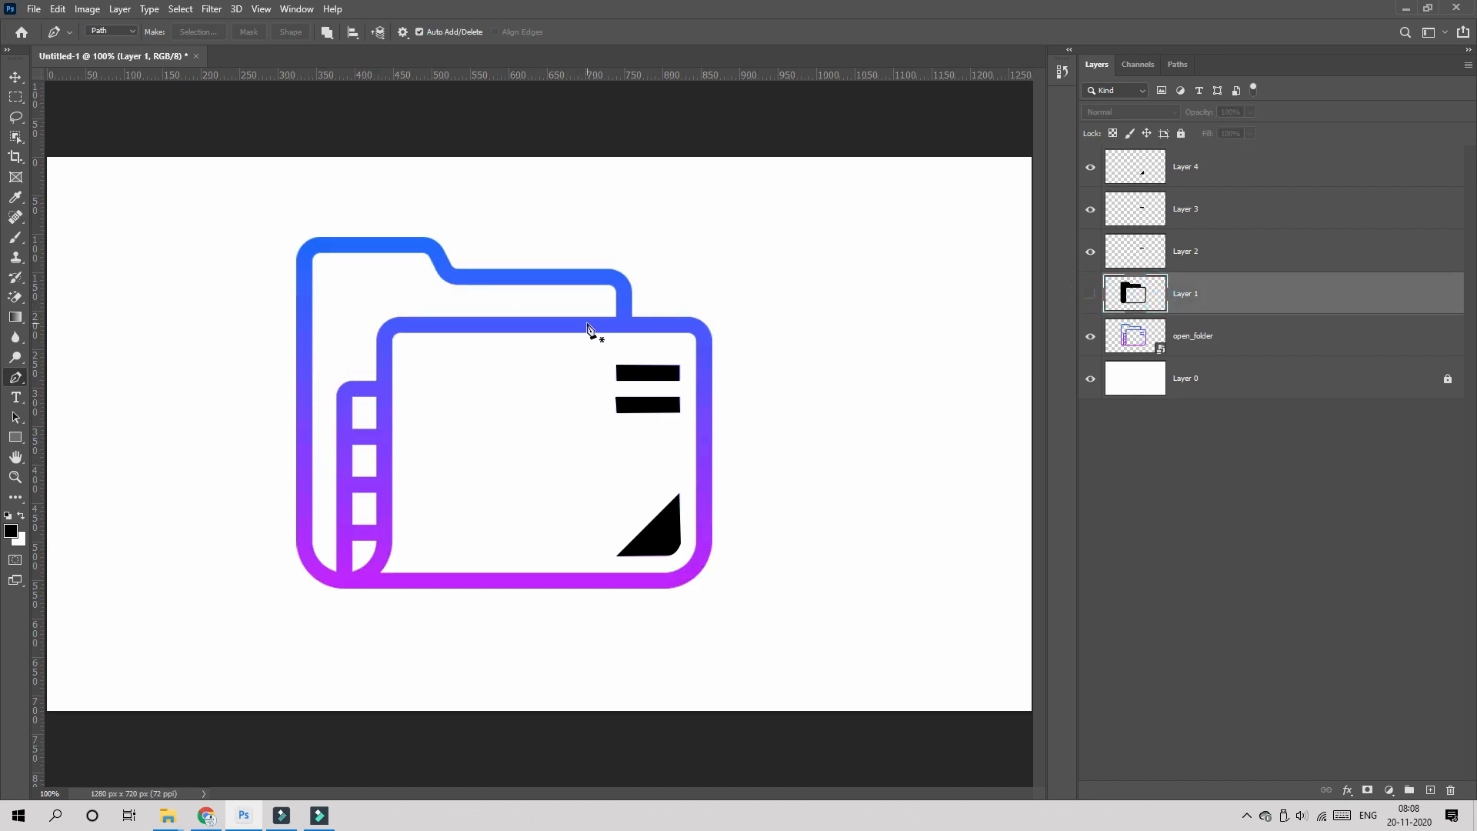
{"action": "left_click", "coordinate": [1197, 332]}
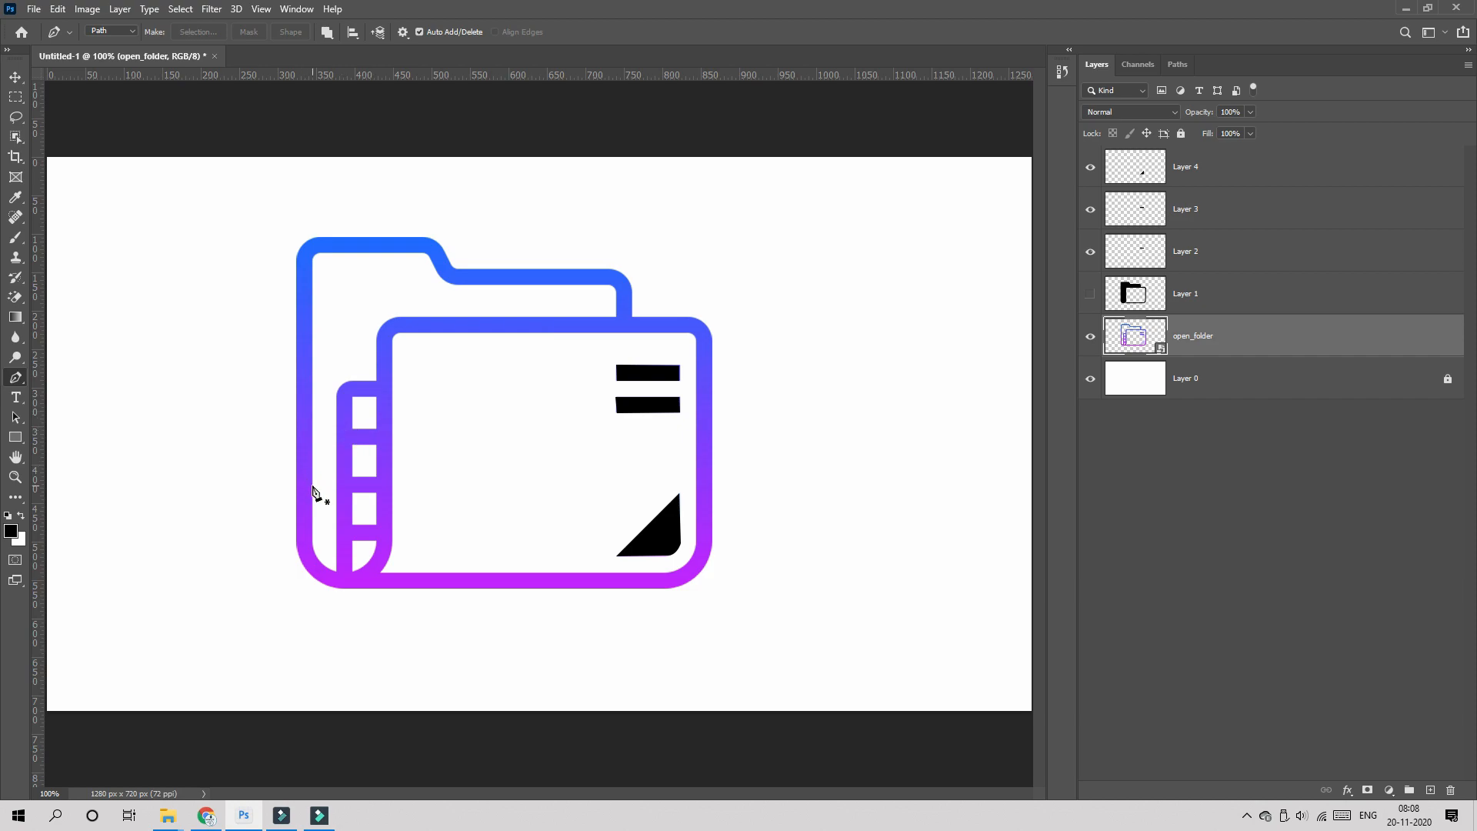
- Trace the inner edge of the back folder's outline from its upper-left corner past the sloped tab with the Pen tool
{"action": "key", "text": "ctrl+plus"}
{"action": "left_click_drag", "start_coordinate": [574, 793], "coordinate": [473, 793]}
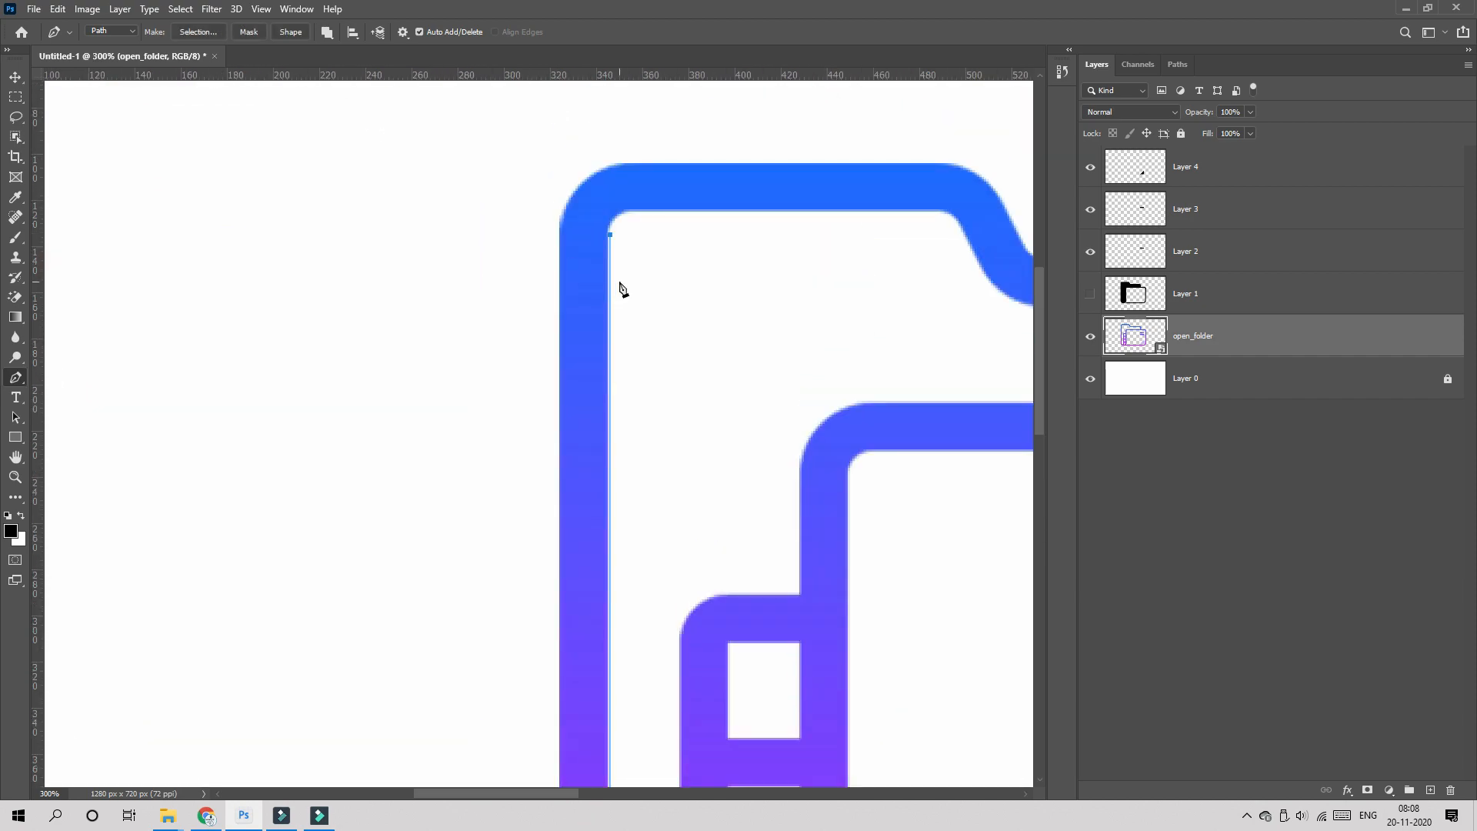
{"action": "left_click_drag", "start_coordinate": [629, 212], "coordinate": [644, 199]}
{"action": "left_click_drag", "start_coordinate": [494, 794], "coordinate": [539, 794]}
{"action": "left_click", "coordinate": [661, 210]}
{"action": "left_click_drag", "start_coordinate": [694, 231], "coordinate": [705, 246]}
{"action": "left_click_drag", "start_coordinate": [587, 794], "coordinate": [622, 793]}
{"action": "left_click", "coordinate": [507, 281]}
{"action": "left_click_drag", "start_coordinate": [564, 306], "coordinate": [589, 301]}
- Continue the path around the back folder's right end, along the front folder and window strip, and close it at the lower-left curve
{"action": "left_click_drag", "start_coordinate": [535, 793], "coordinate": [600, 794]}
{"action": "left_click", "coordinate": [636, 307]}
{"action": "left_click_drag", "start_coordinate": [659, 327], "coordinate": [660, 339]}
{"action": "left_click", "coordinate": [660, 402]}
{"action": "left_click_drag", "start_coordinate": [600, 793], "coordinate": [492, 794]}
{"action": "left_click", "coordinate": [637, 402]}
{"action": "left_click_drag", "start_coordinate": [578, 462], "coordinate": [579, 480]}
{"action": "left_click", "coordinate": [577, 594]}
{"action": "left_click_drag", "start_coordinate": [389, 614], "coordinate": [383, 555]}
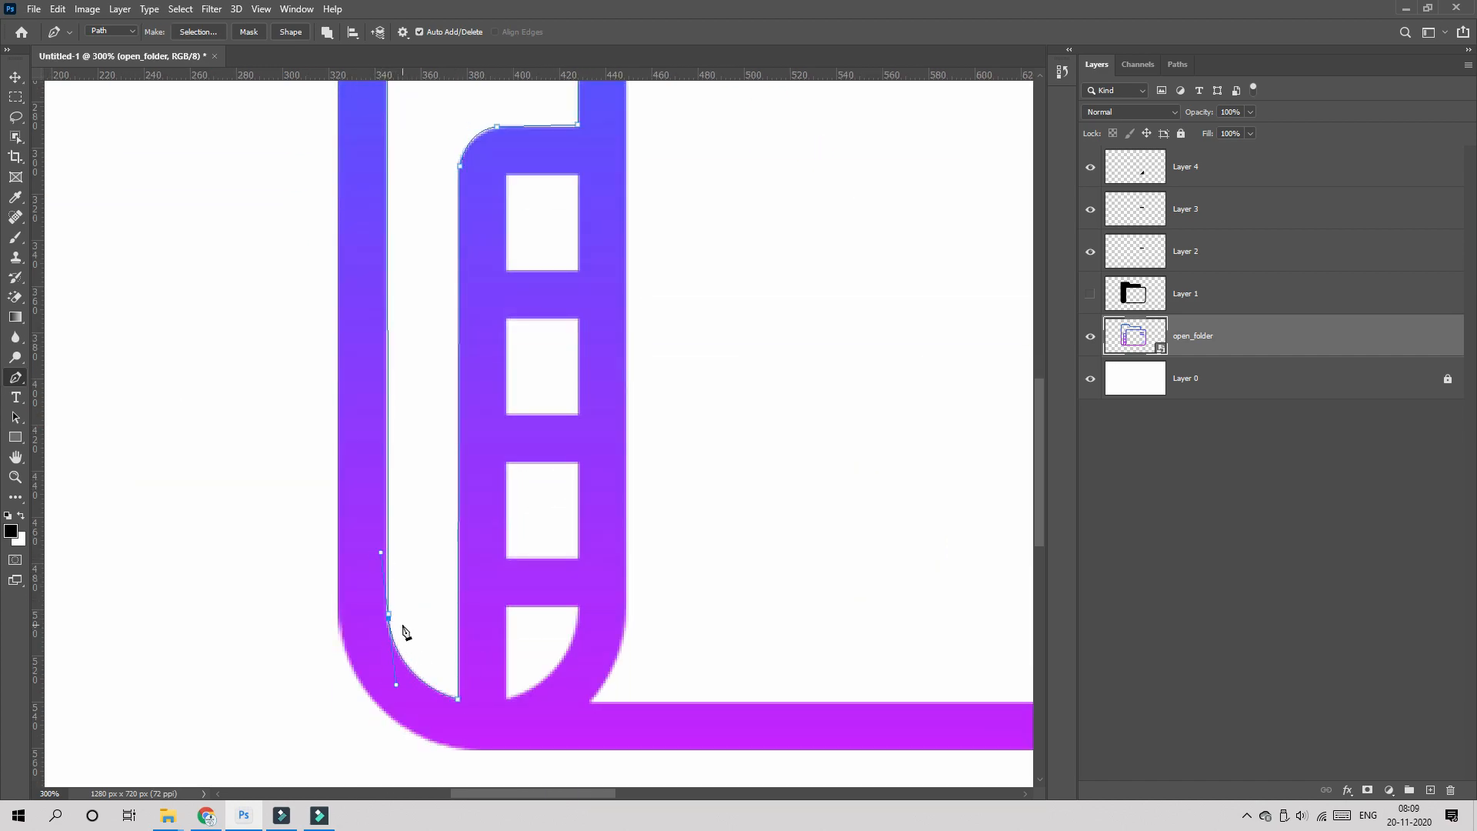
- Convert the back folder's inner path to a selection and show Layer 1 again
{"action": "key", "text": "ctrl+Return"}
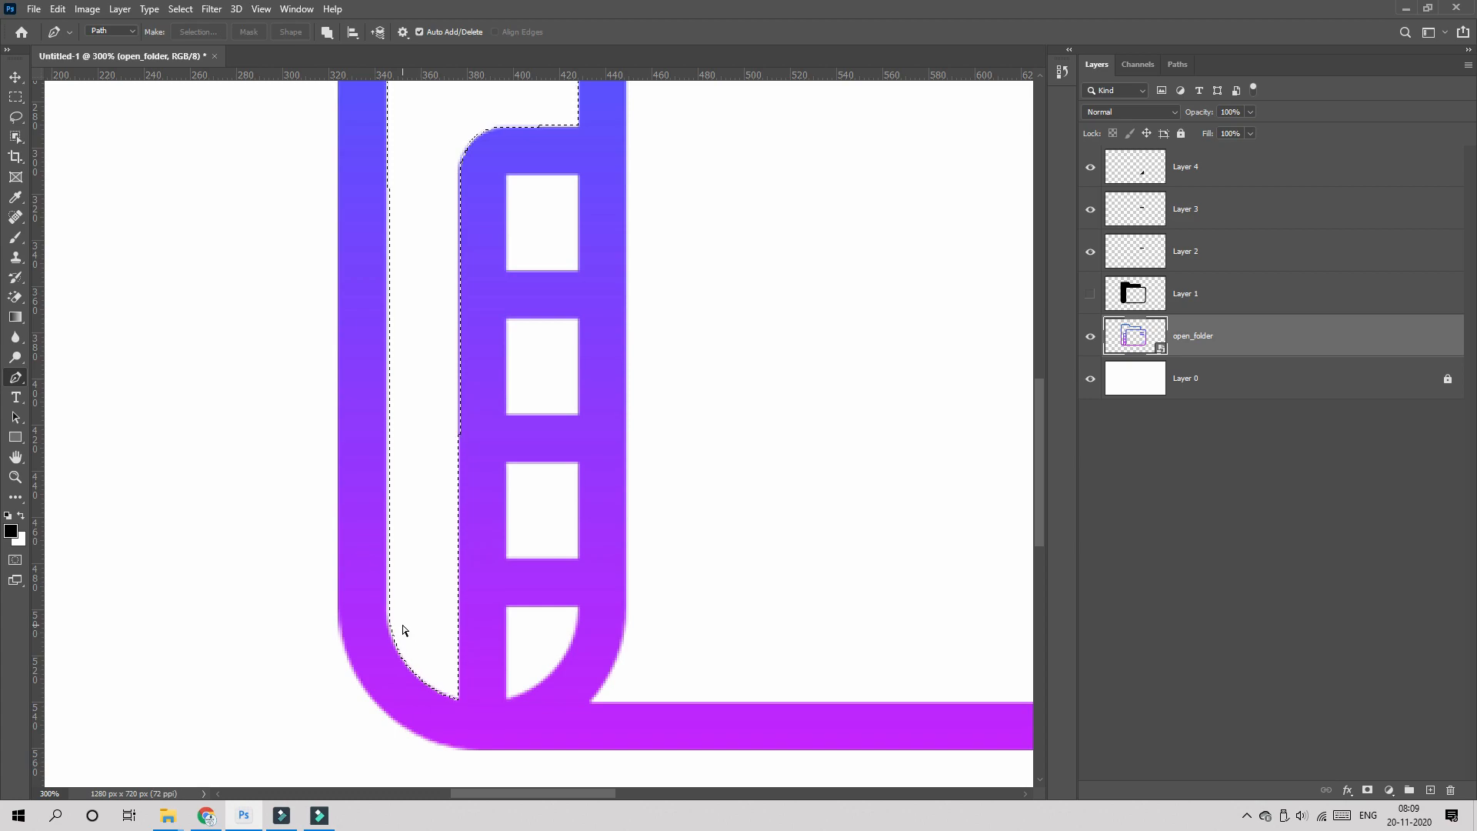
{"action": "key", "text": "ctrl+minus"}
{"action": "key", "text": "ctrl+minus"}
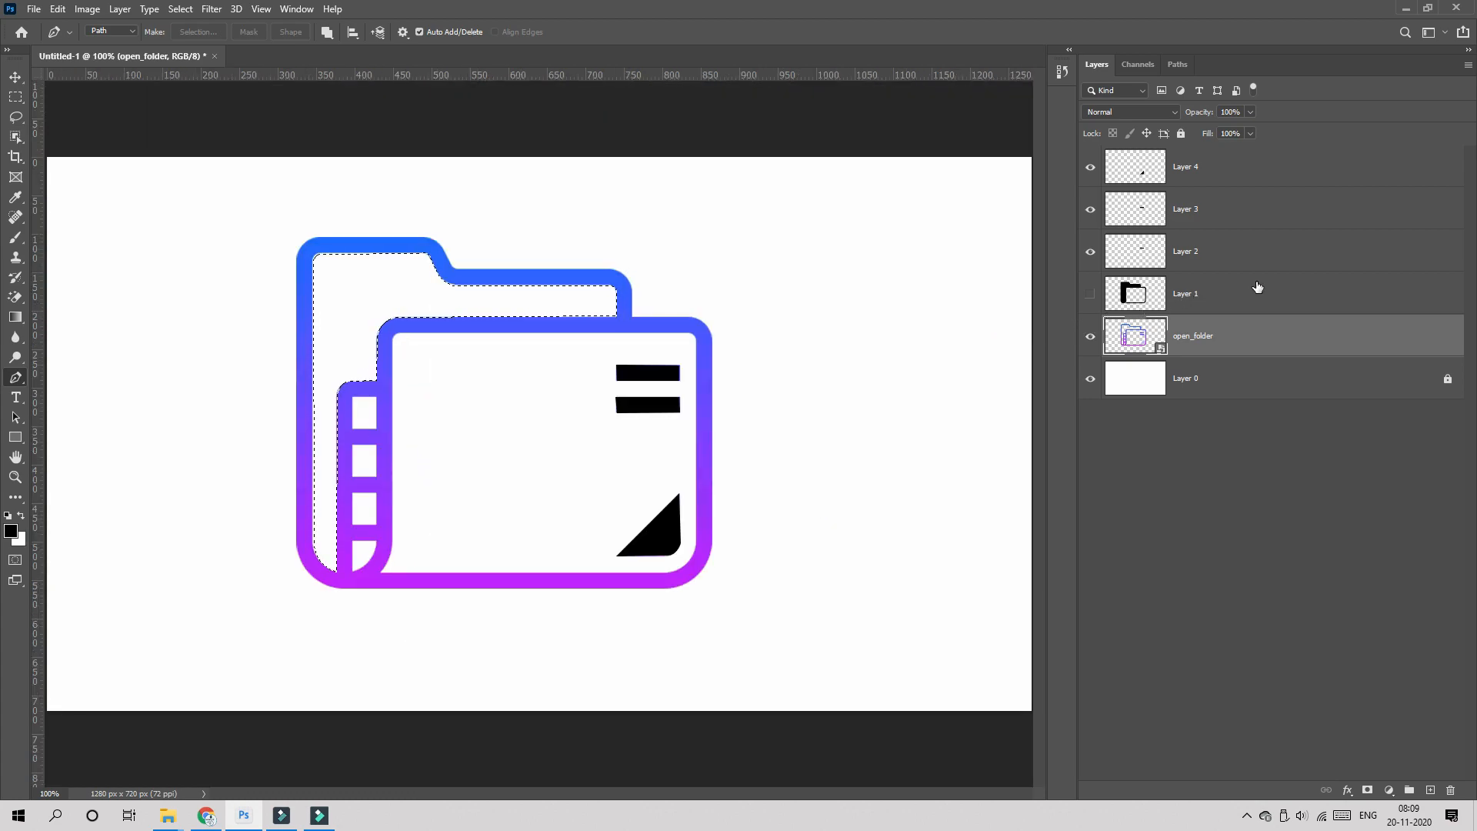
{"action": "left_click", "coordinate": [1223, 297]}
{"action": "left_click", "coordinate": [1091, 295]}
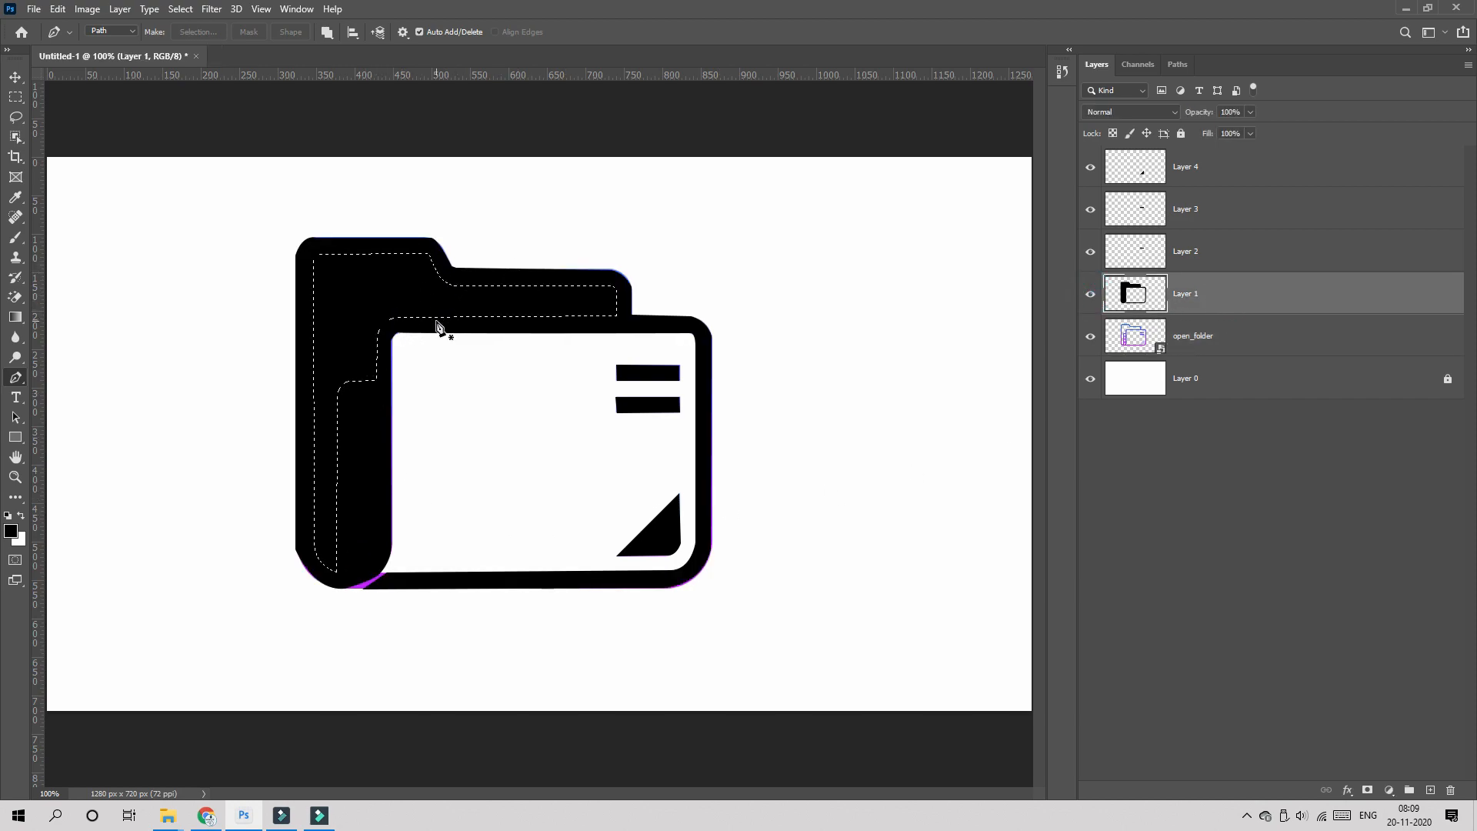
- Delete the selected inner area of the back folder from Layer 1
{"action": "left_click", "coordinate": [1188, 335]}
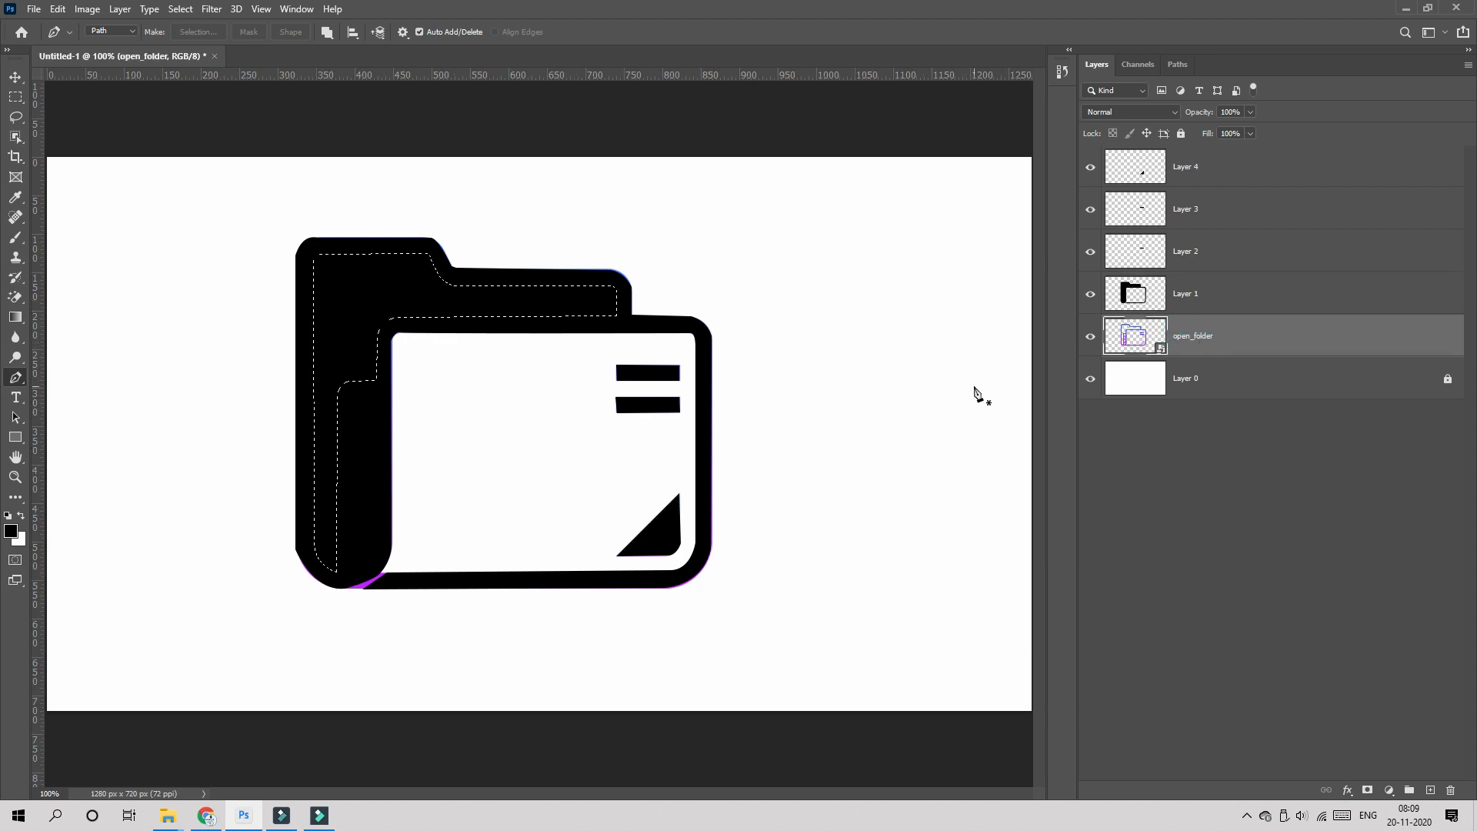
{"action": "left_click", "coordinate": [1195, 302]}
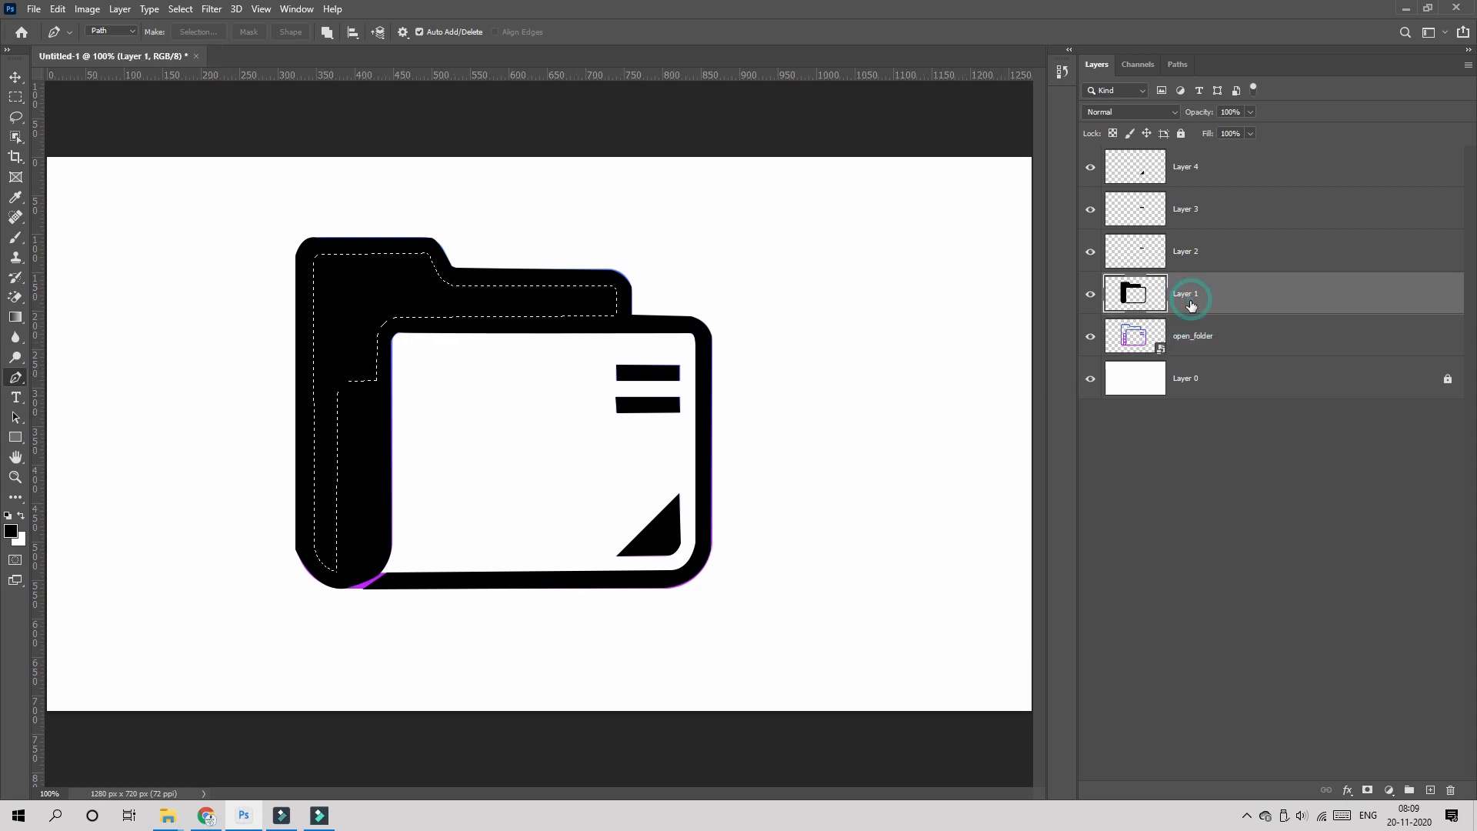
{"action": "key", "text": "Delete"}
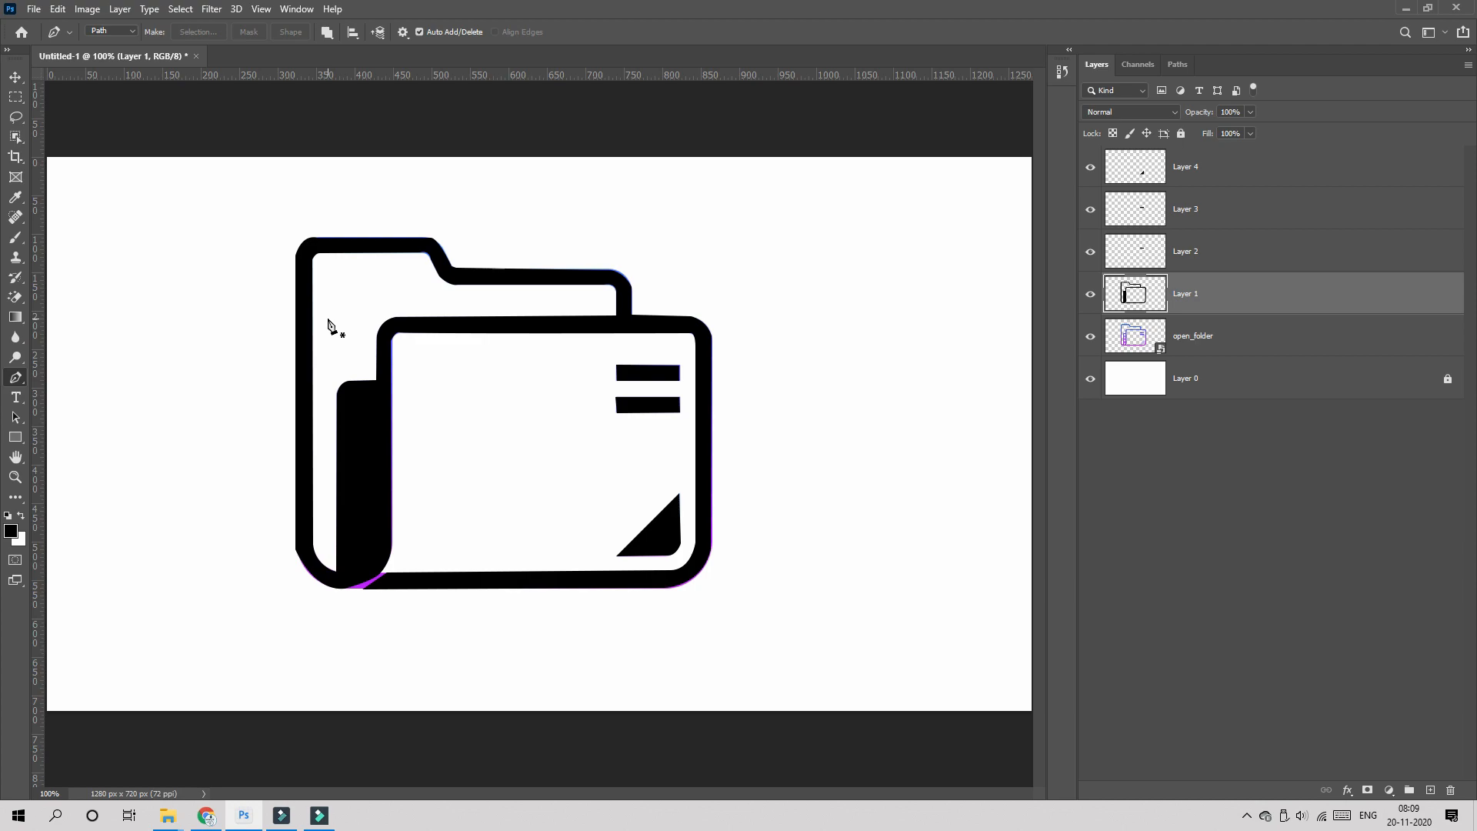
- Hide Layer 1 and select the strip's uppermost window with the Rectangular Marquee tool
{"action": "key", "text": "ctrl+plus"}
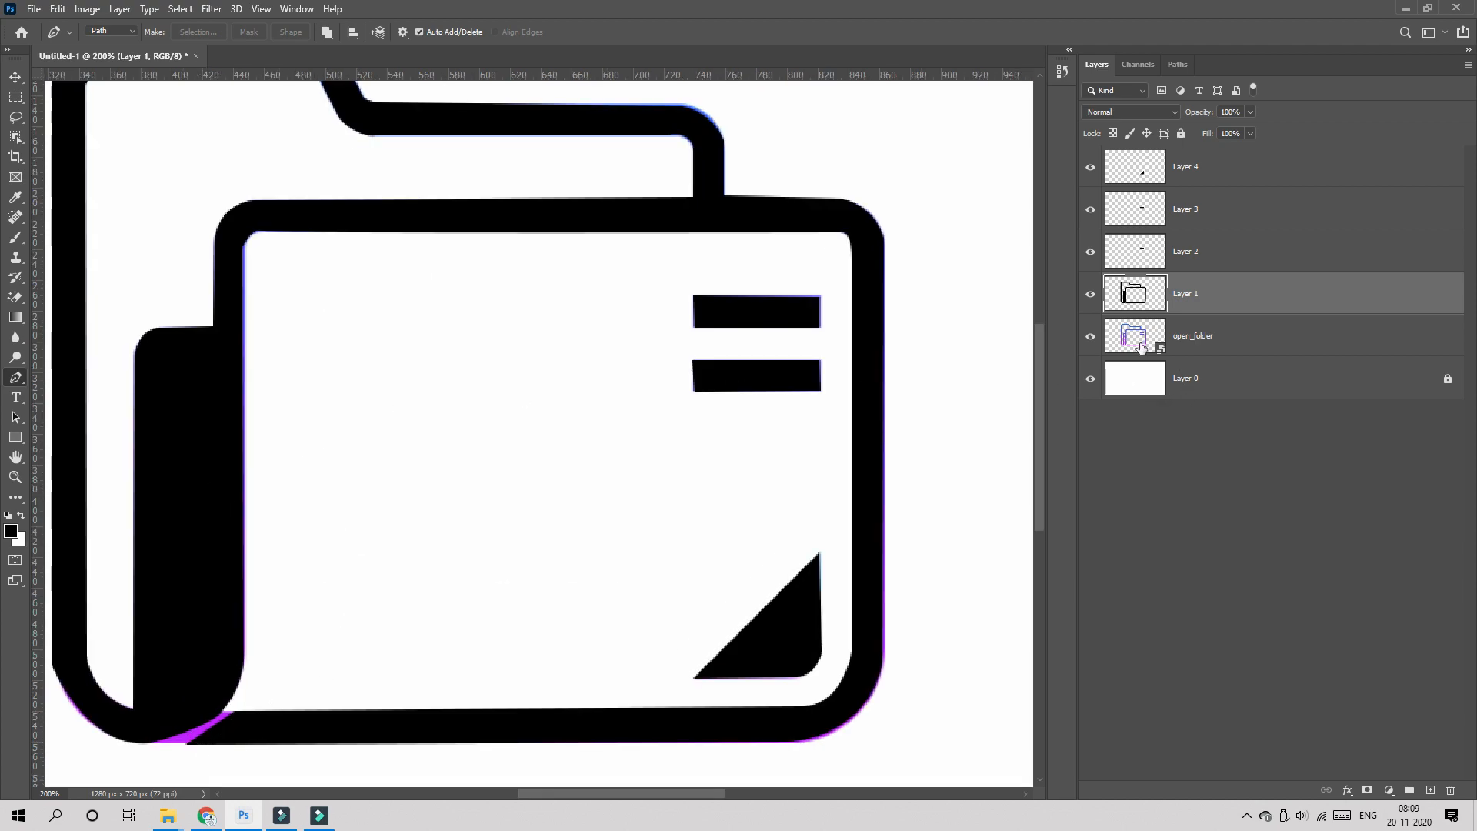
{"action": "left_click", "coordinate": [1091, 299]}
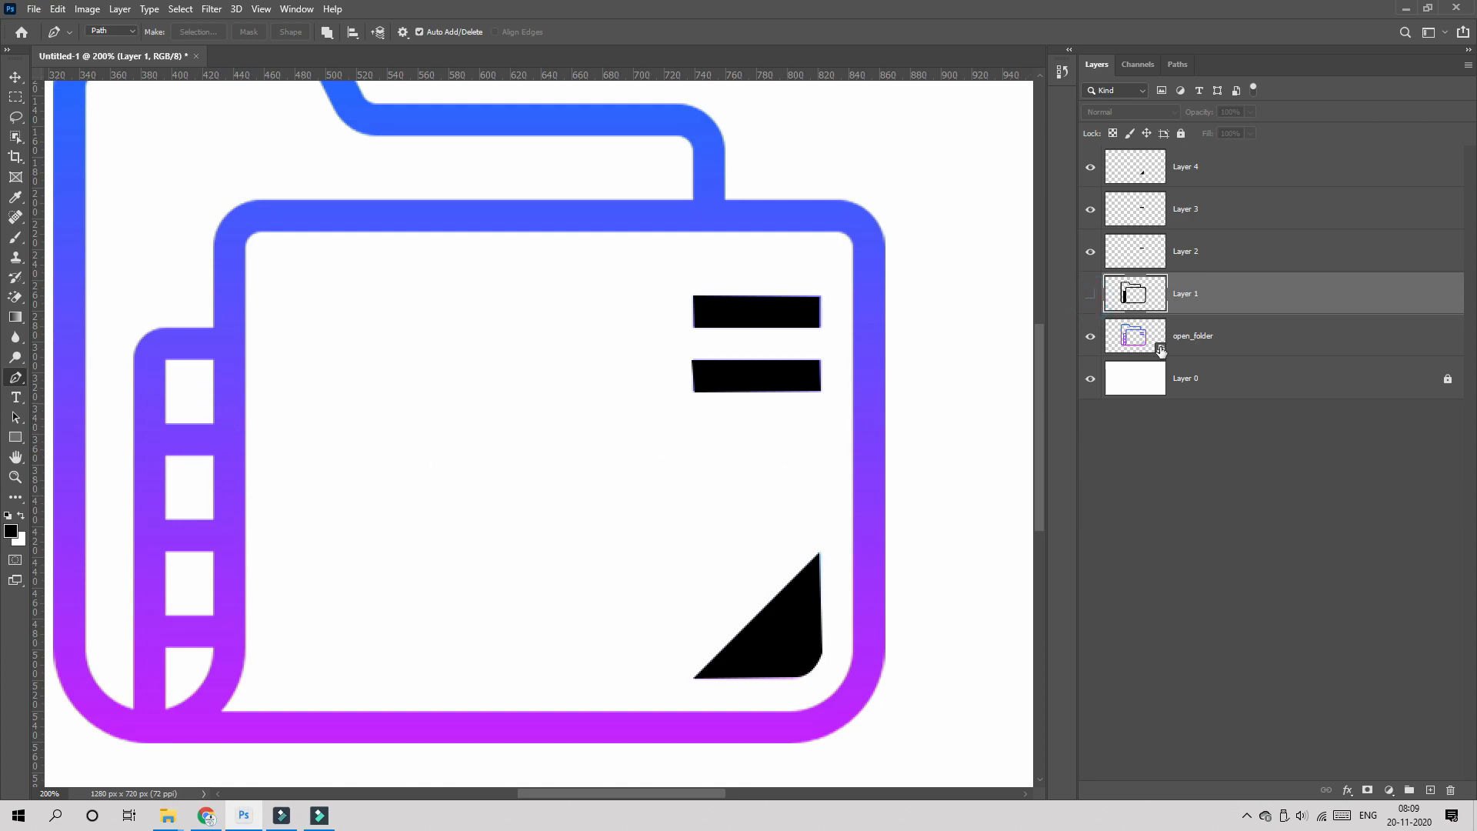
{"action": "left_click", "coordinate": [1232, 340]}
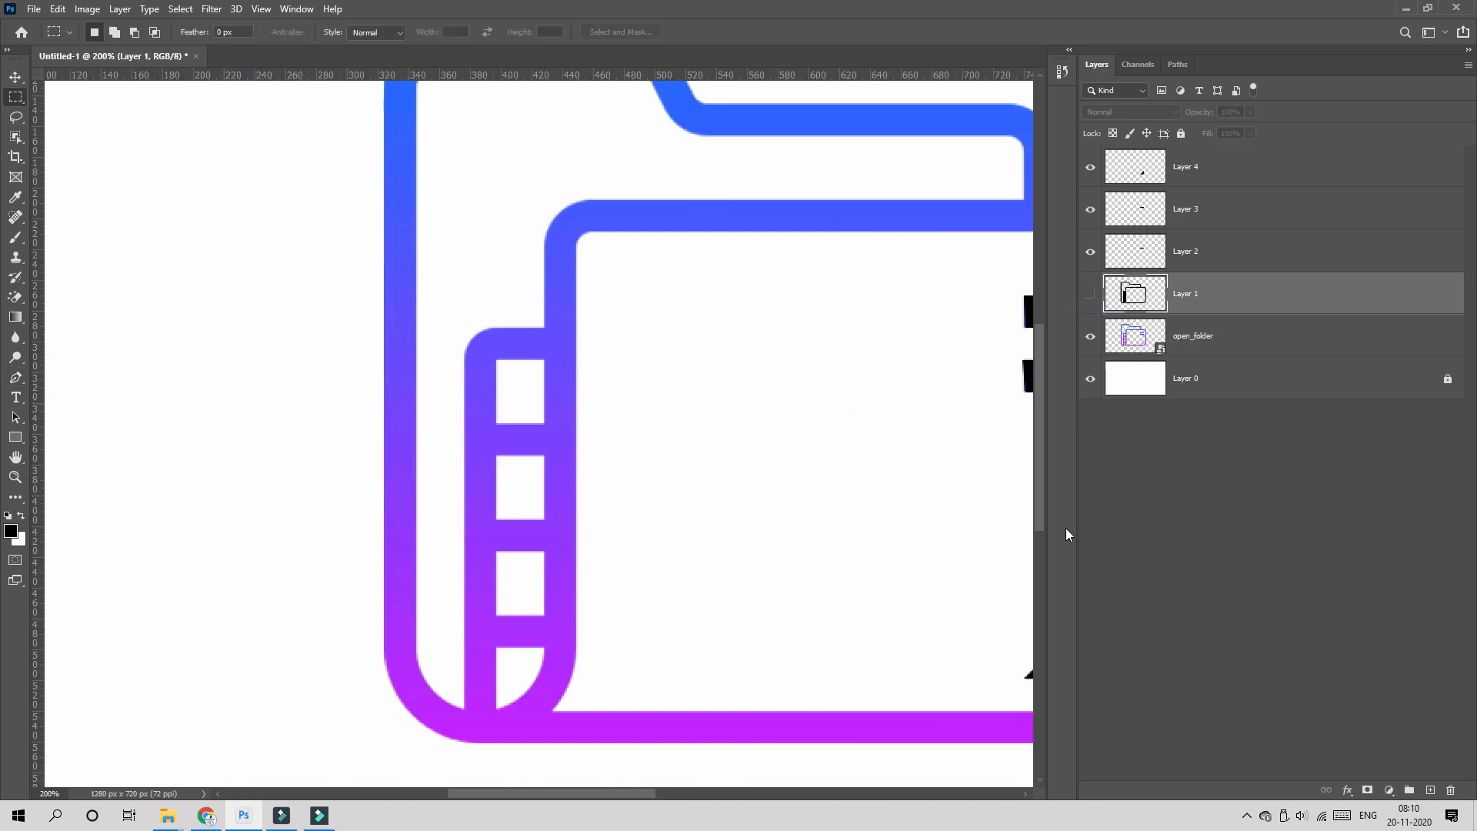
{"action": "scroll", "coordinate": [553, 402], "scroll_direction": "up", "scroll_amount": 1}
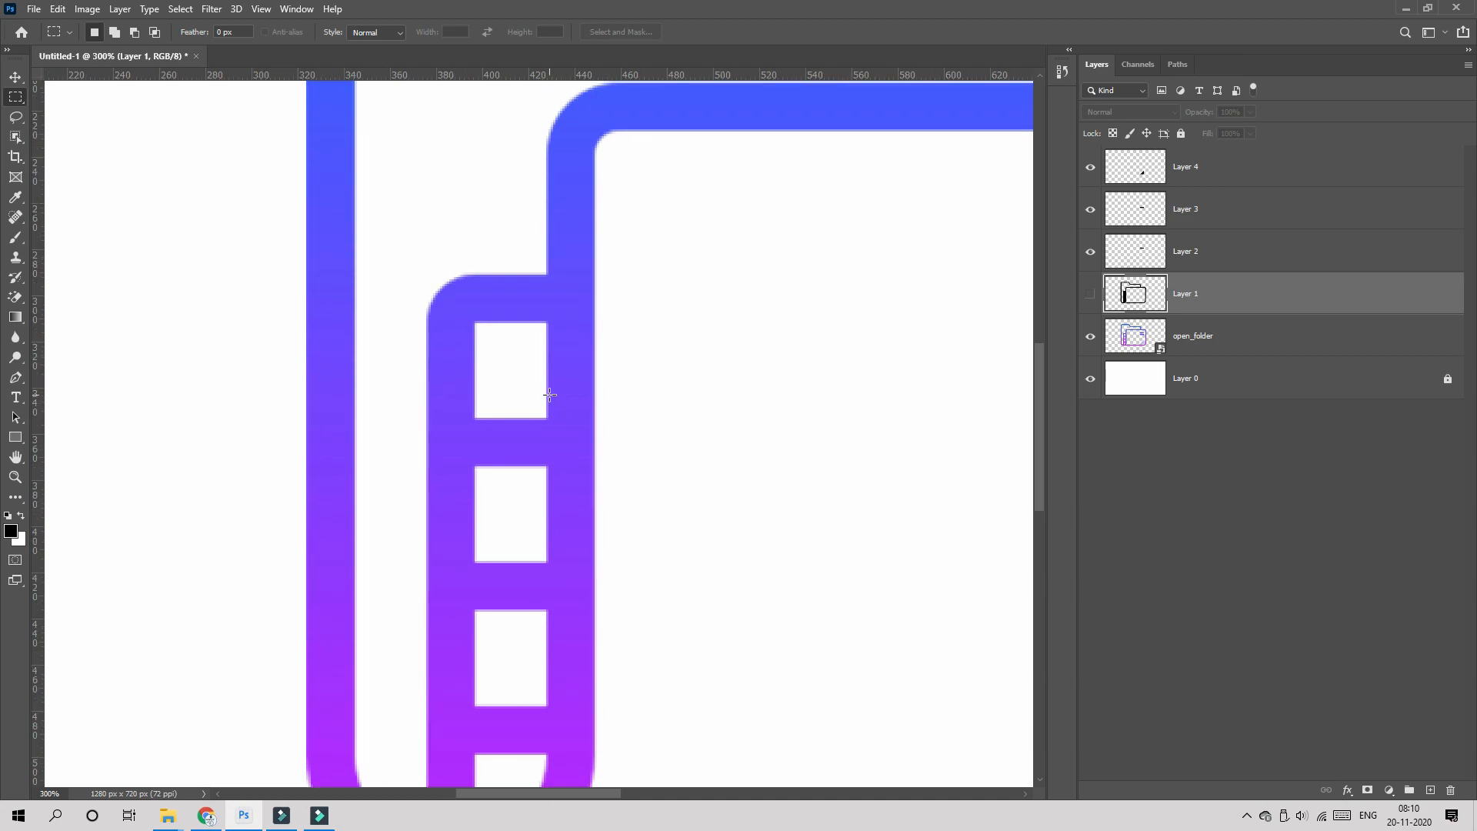
{"action": "right_click", "coordinate": [10, 98]}
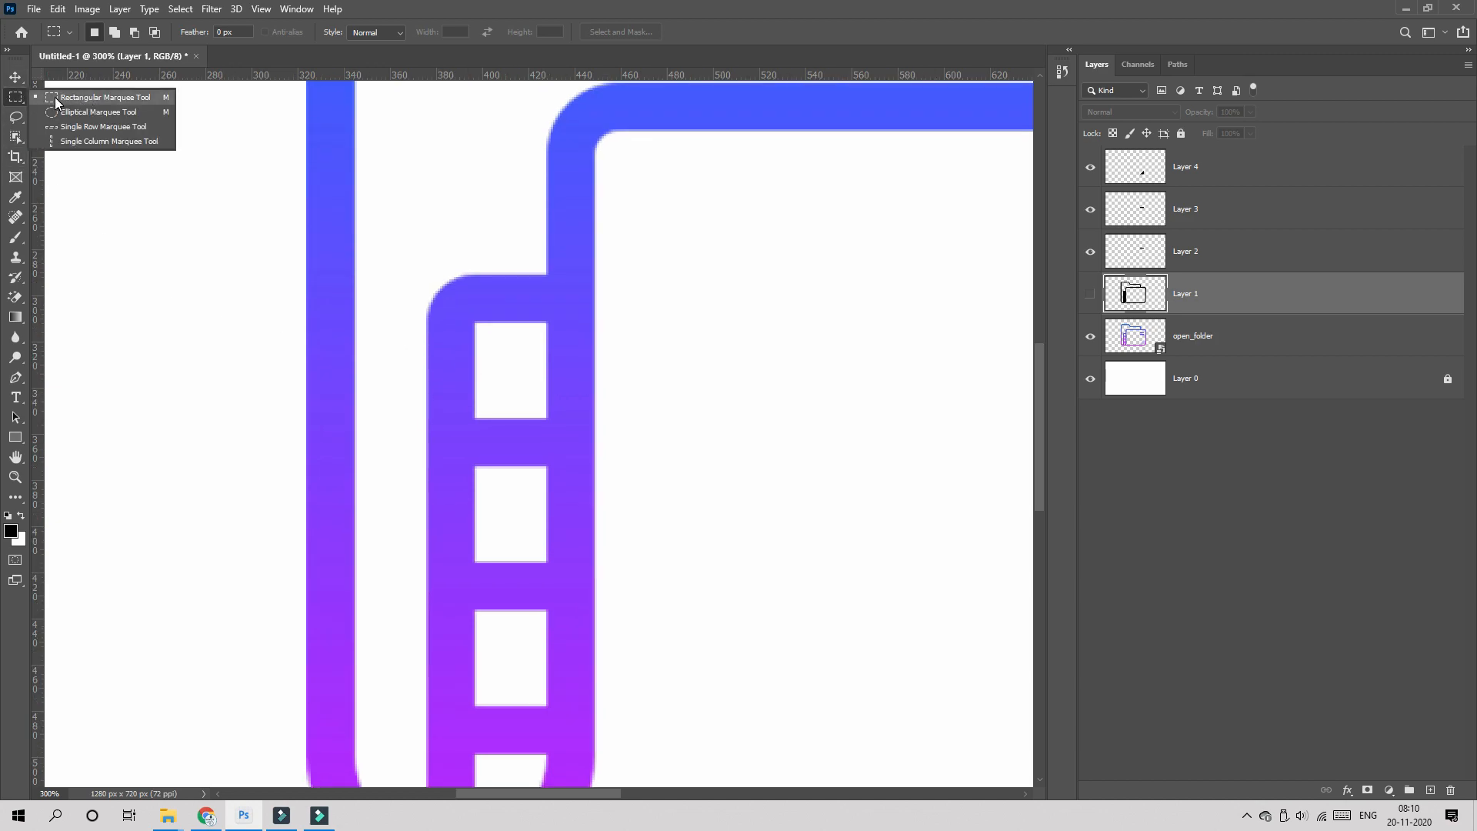
{"action": "left_click", "coordinate": [69, 102]}
{"action": "left_click_drag", "start_coordinate": [477, 323], "coordinate": [547, 418]}
- Show Layer 1 and delete the selected uppermost window from its black fill
{"action": "left_click", "coordinate": [1182, 344]}
{"action": "left_click", "coordinate": [1177, 287]}
{"action": "left_click", "coordinate": [1095, 295]}
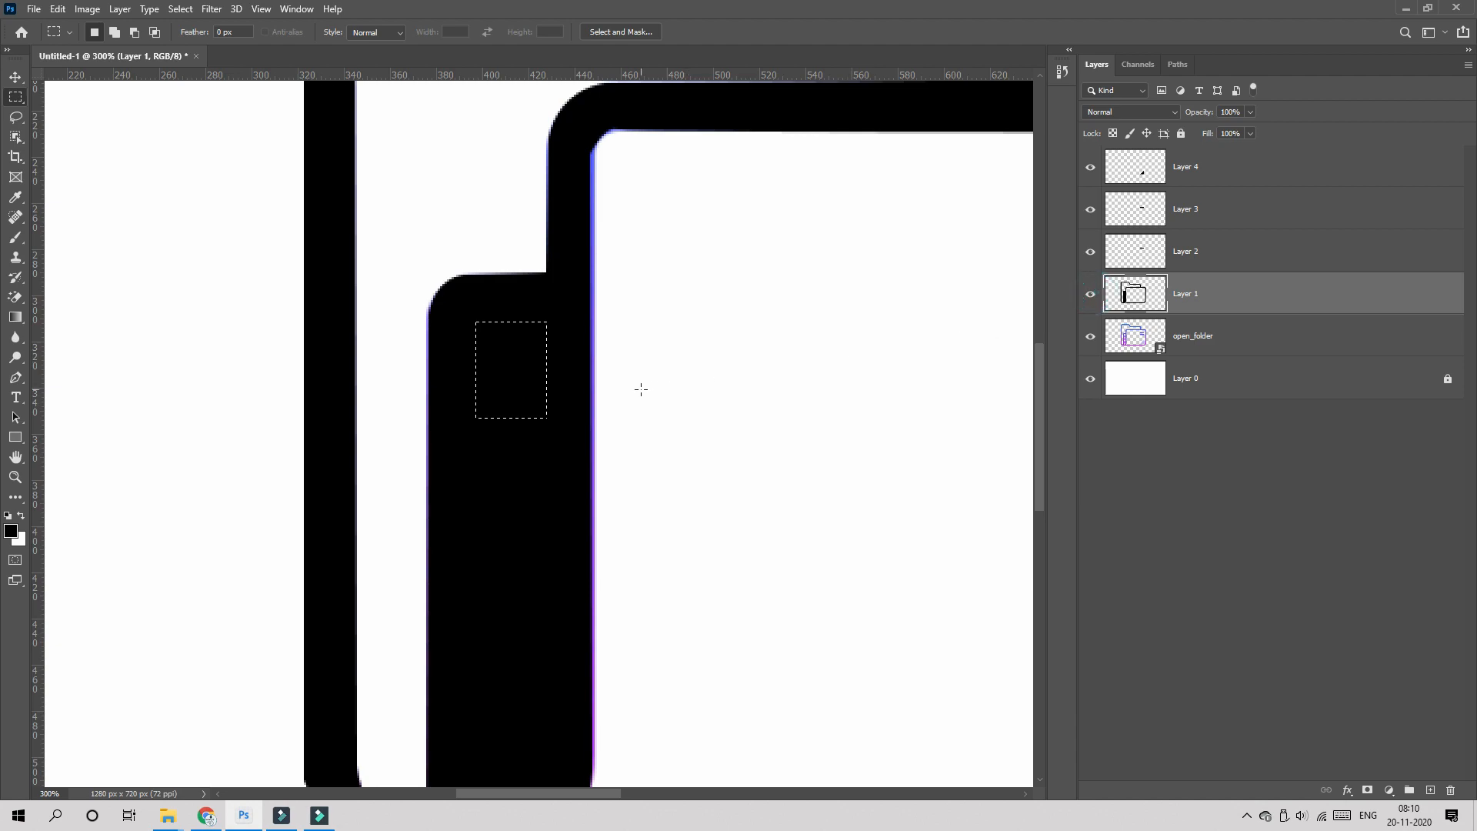
{"action": "key", "text": "Delete"}
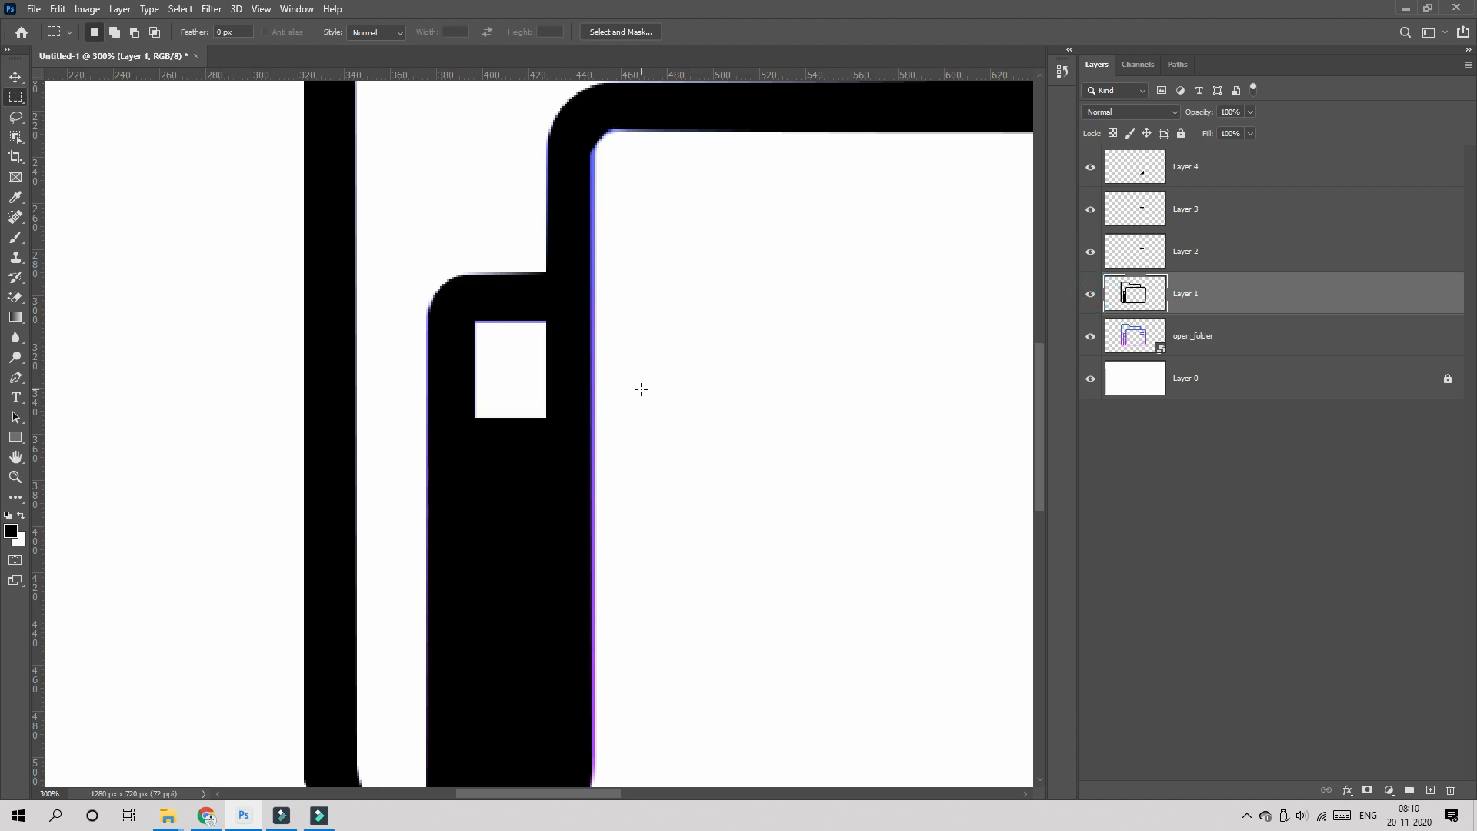
- Hide Layer 1, marquee-select the strip's second window, and cut it out of Layer 1 with the layer shown again
{"action": "left_click", "coordinate": [1087, 294]}
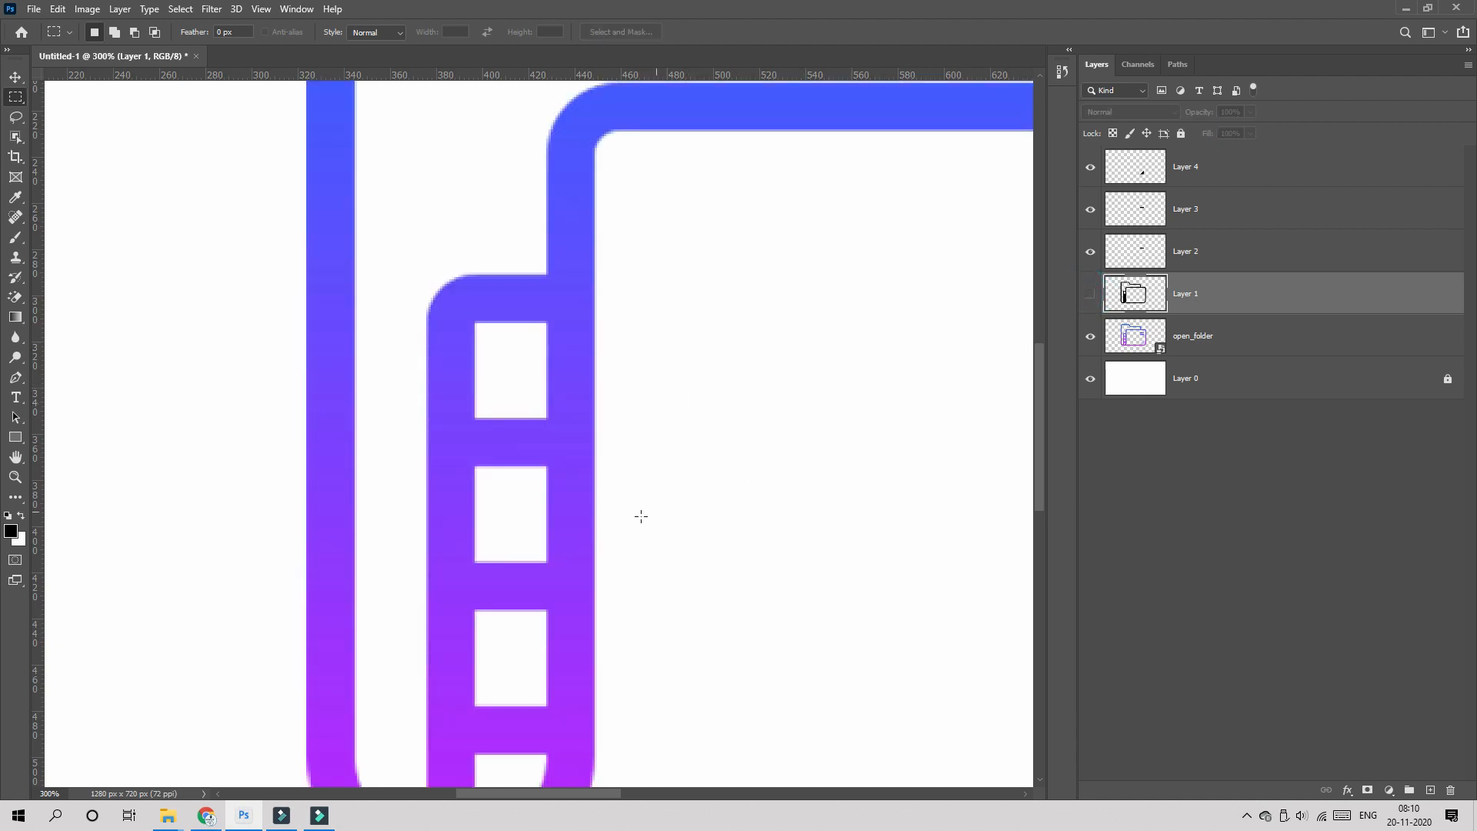
{"action": "left_click_drag", "start_coordinate": [474, 467], "coordinate": [547, 566]}
{"action": "left_click", "coordinate": [1089, 293]}
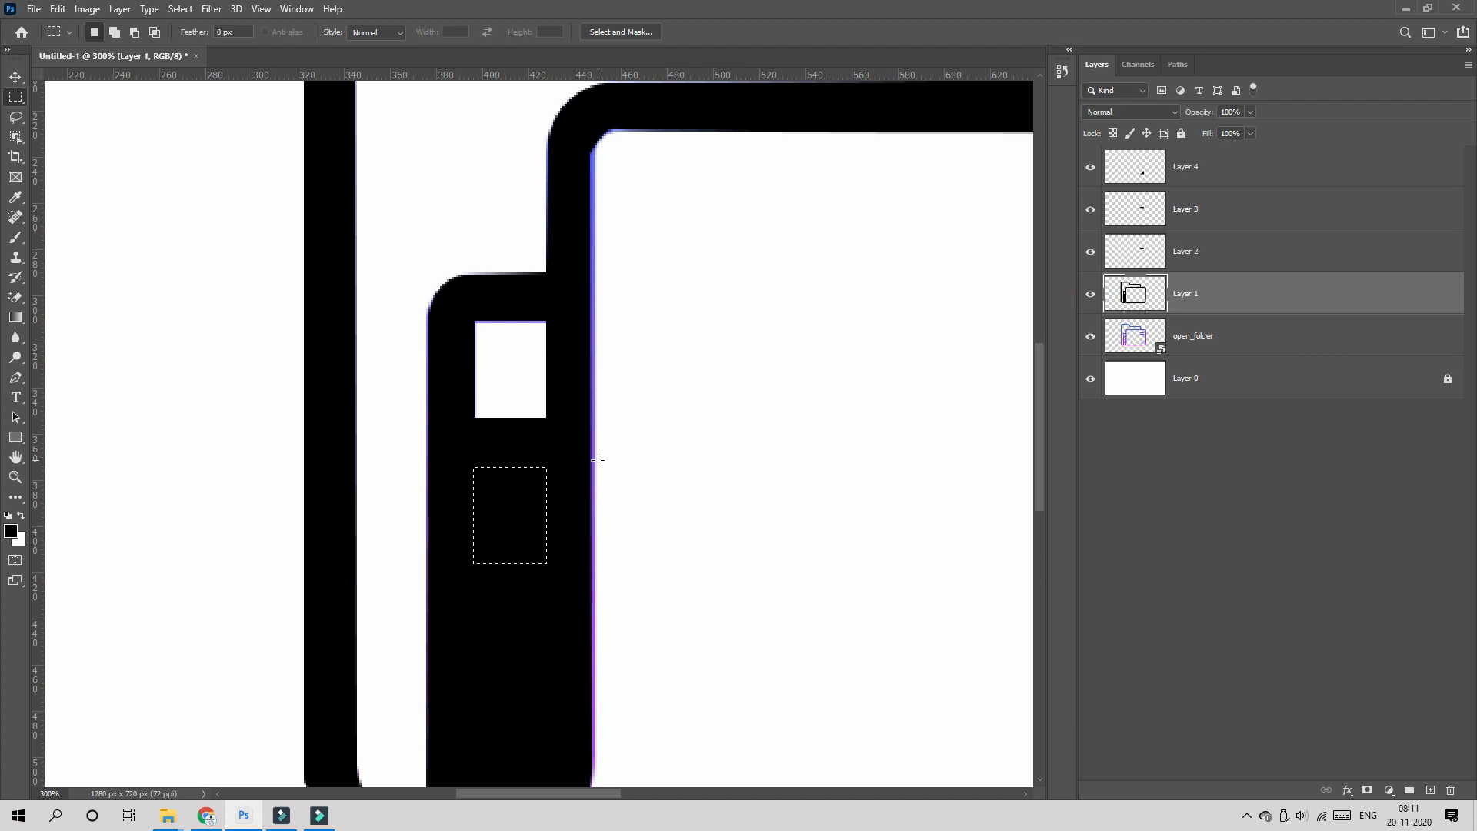
{"action": "key", "text": "Delete"}
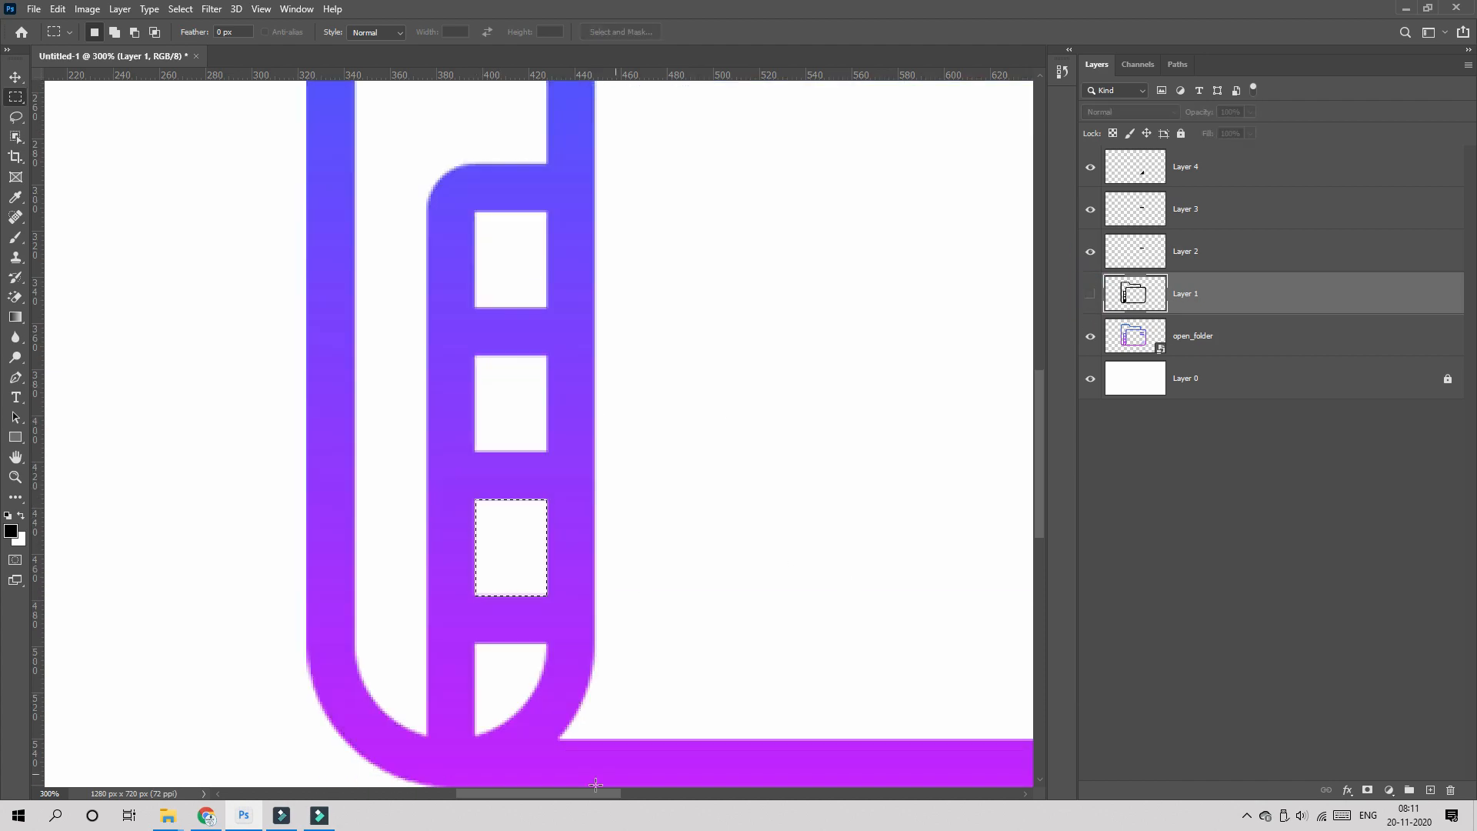
- Trace the curved opening at the strip's lower end with a closed Pen tool path
{"action": "key", "text": "ctrl+plus"}
{"action": "scroll", "coordinate": [851, 587], "scroll_direction": "down", "scroll_amount": 3}
{"action": "key", "text": "p"}
{"action": "left_click", "coordinate": [453, 502]}
{"action": "left_click", "coordinate": [453, 625]}
{"action": "left_click_drag", "start_coordinate": [548, 507], "coordinate": [565, 383]}
{"action": "left_click", "coordinate": [453, 502]}
- Show Layer 1 and cut the traced curved opening out of its black fill
{"action": "left_click", "coordinate": [1090, 293]}
{"action": "key", "text": "ctrl+minus"}
{"action": "key", "text": "ctrl+minus"}
{"action": "key", "text": "ctrl+minus"}
{"action": "key", "text": "ctrl+minus"}
{"action": "key", "text": "ctrl+plus"}
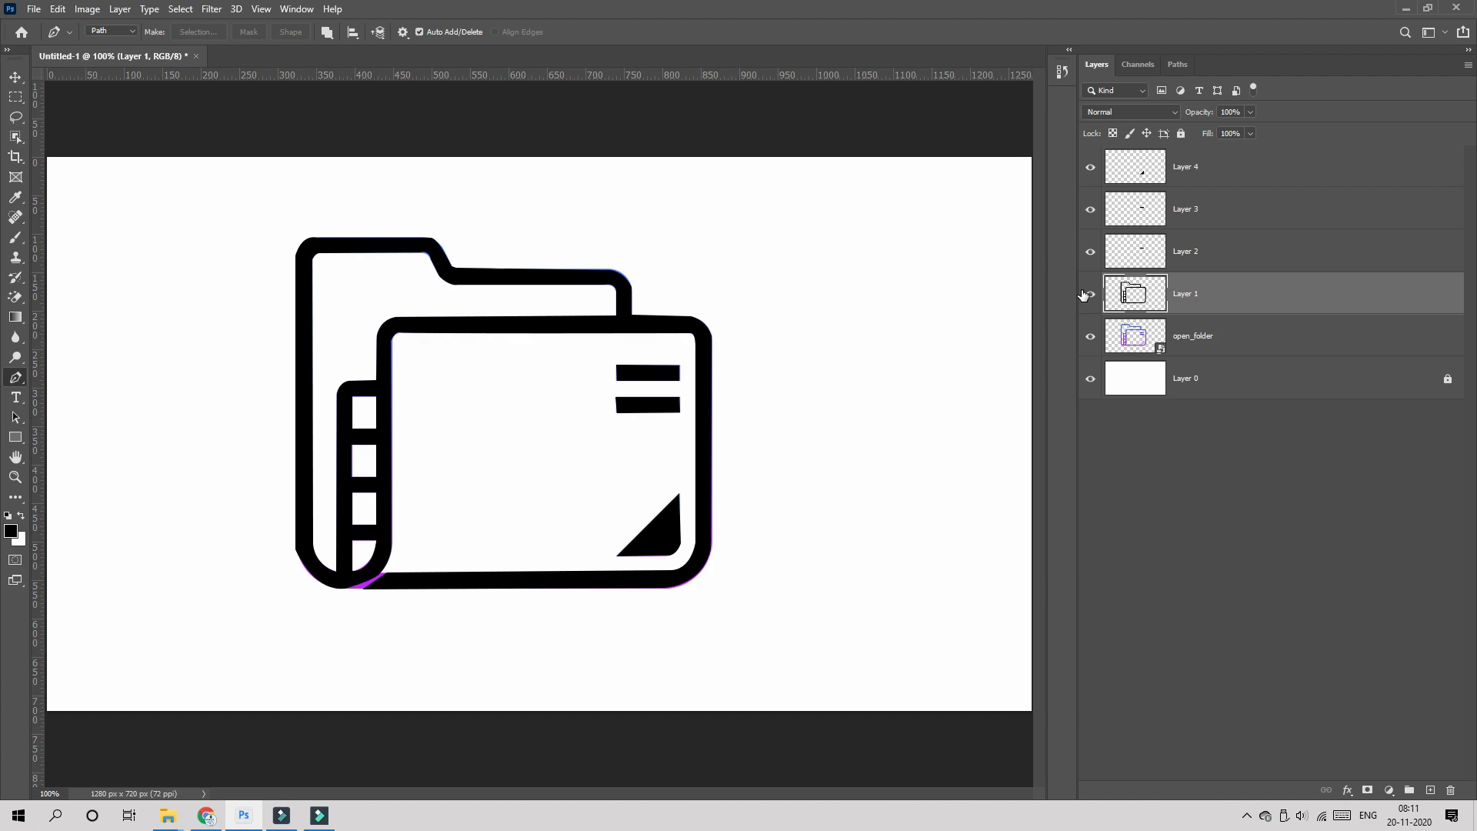
- Select Layers 4, 3, 2 and 1 together and merge them into a single layer
{"action": "left_click", "coordinate": [1330, 183]}
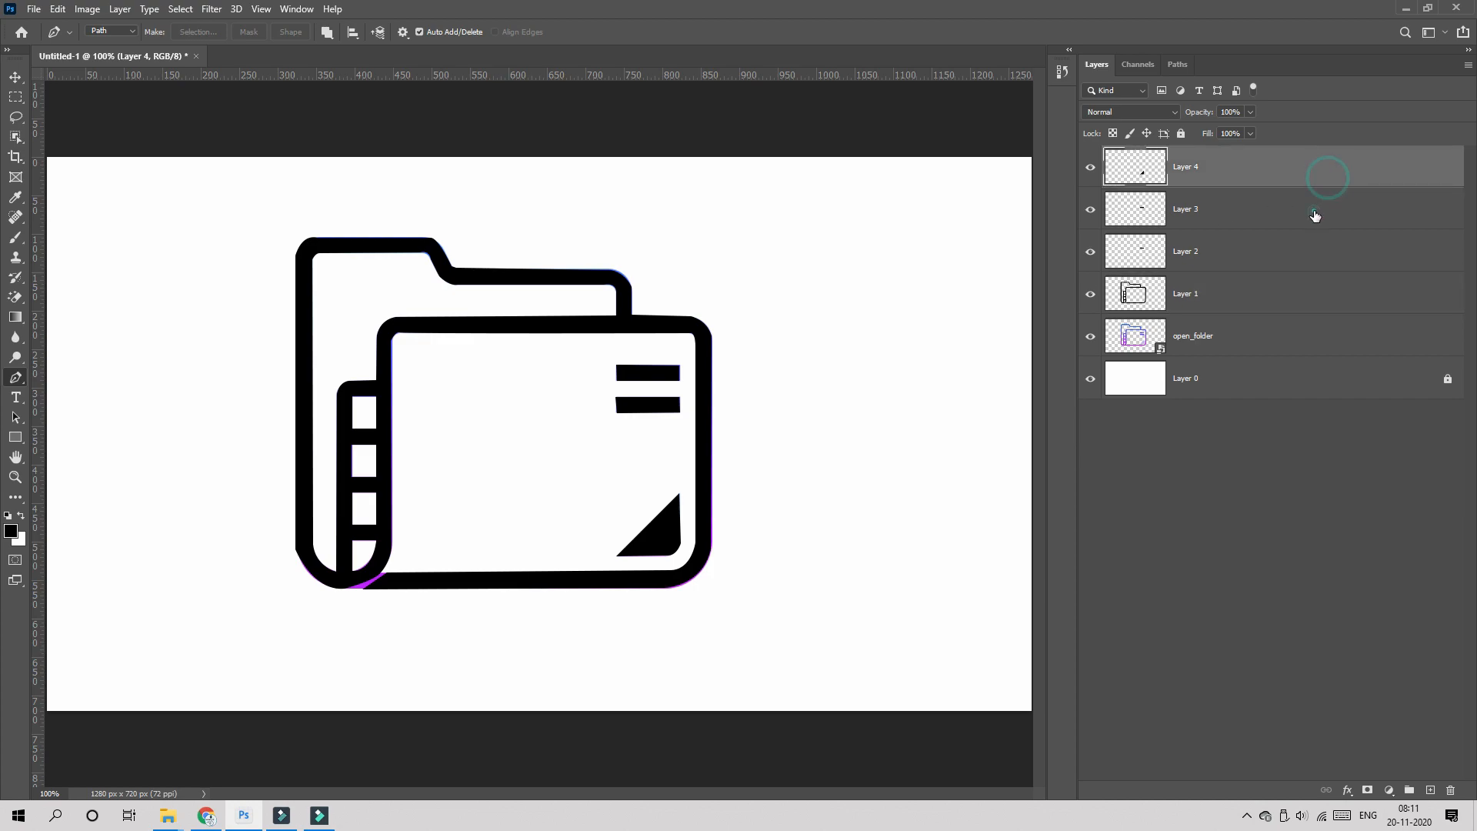
{"action": "left_click", "coordinate": [1311, 210]}
{"action": "left_click", "coordinate": [1304, 273]}
{"action": "left_click", "coordinate": [1293, 297]}
{"action": "left_click", "coordinate": [1286, 236]}
{"action": "left_click", "coordinate": [1289, 175]}
{"action": "left_click", "coordinate": [1313, 199], "text": "ctrl"}
{"action": "left_click", "coordinate": [1279, 250], "text": "ctrl"}
{"action": "left_click", "coordinate": [1275, 286], "text": "ctrl"}
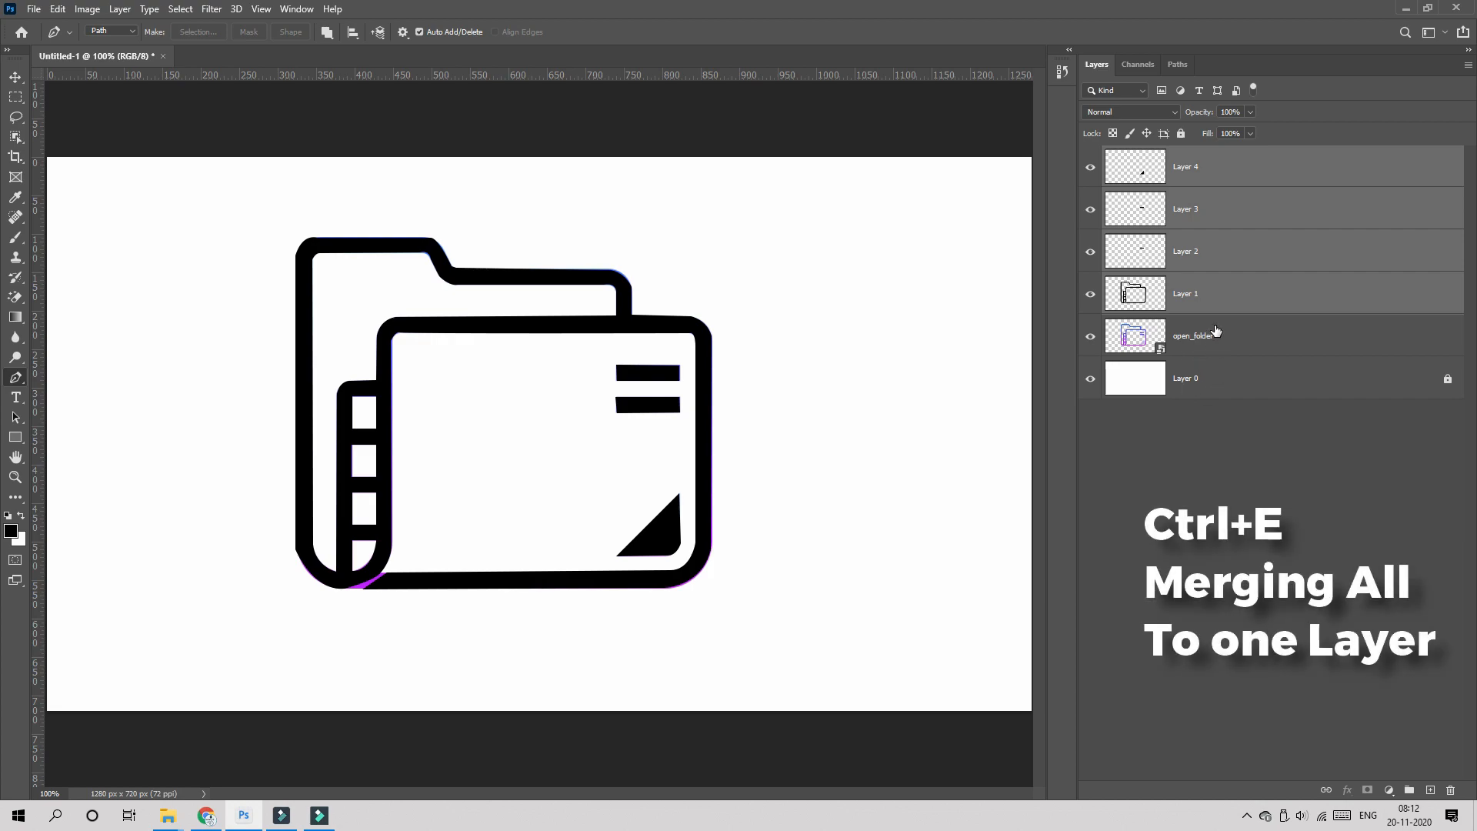
{"action": "key", "text": "ctrl+e"}
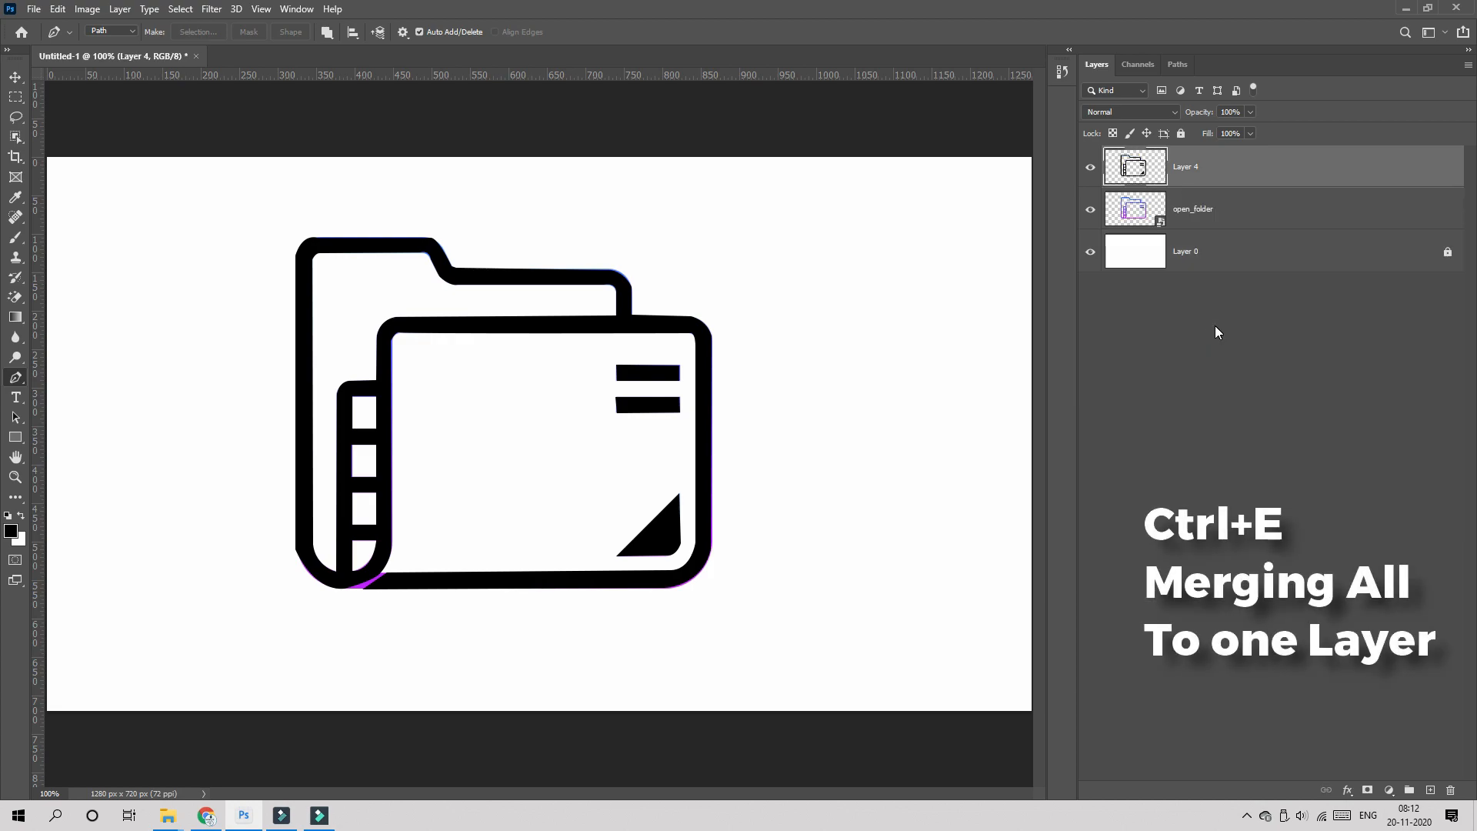
- Hide and show the merged layer repeatedly to compare the black tracing with the original folder icon
{"action": "left_click", "coordinate": [1091, 168]}
{"action": "left_click", "coordinate": [1090, 167]}
{"action": "left_click", "coordinate": [1091, 168]}
{"action": "left_click", "coordinate": [1091, 168]}
{"action": "left_click", "coordinate": [1091, 167]}
{"action": "left_click", "coordinate": [1090, 168]}
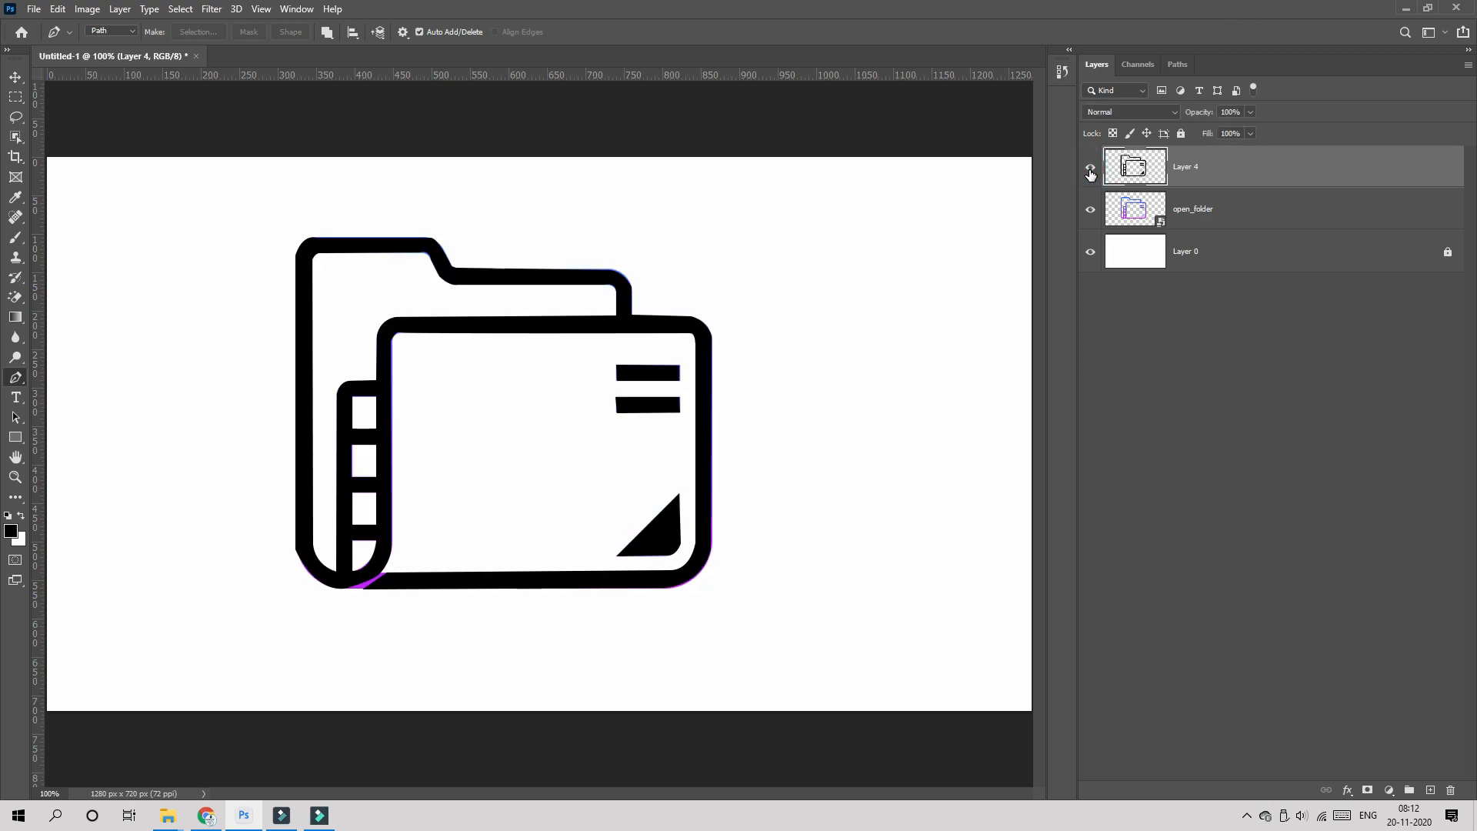
- Add a Gradient Overlay effect to the merged folder layer
{"action": "key", "text": "ctrl+minus"}
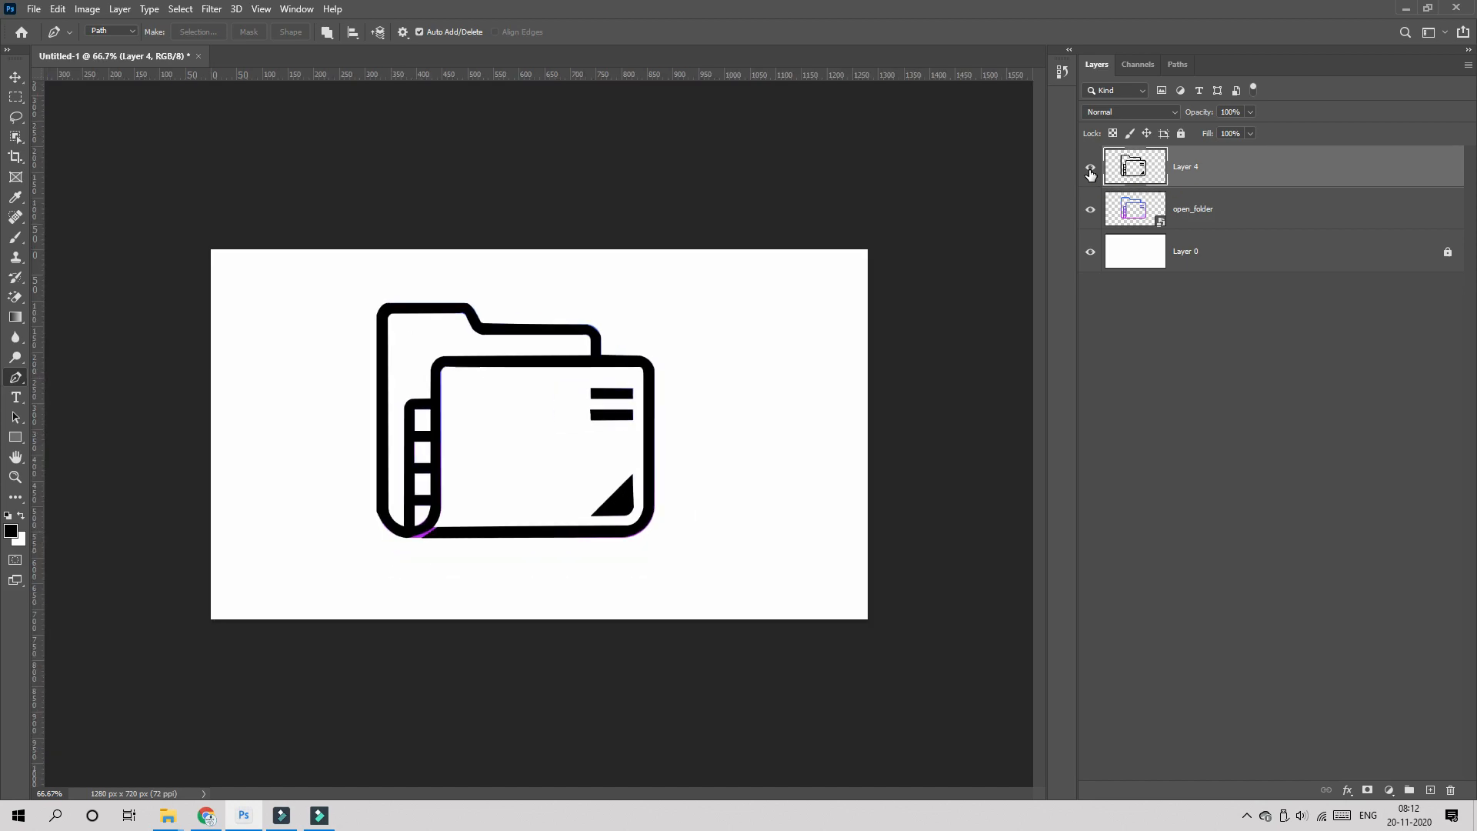
{"action": "right_click", "coordinate": [1206, 174]}
{"action": "left_click", "coordinate": [1272, 174]}
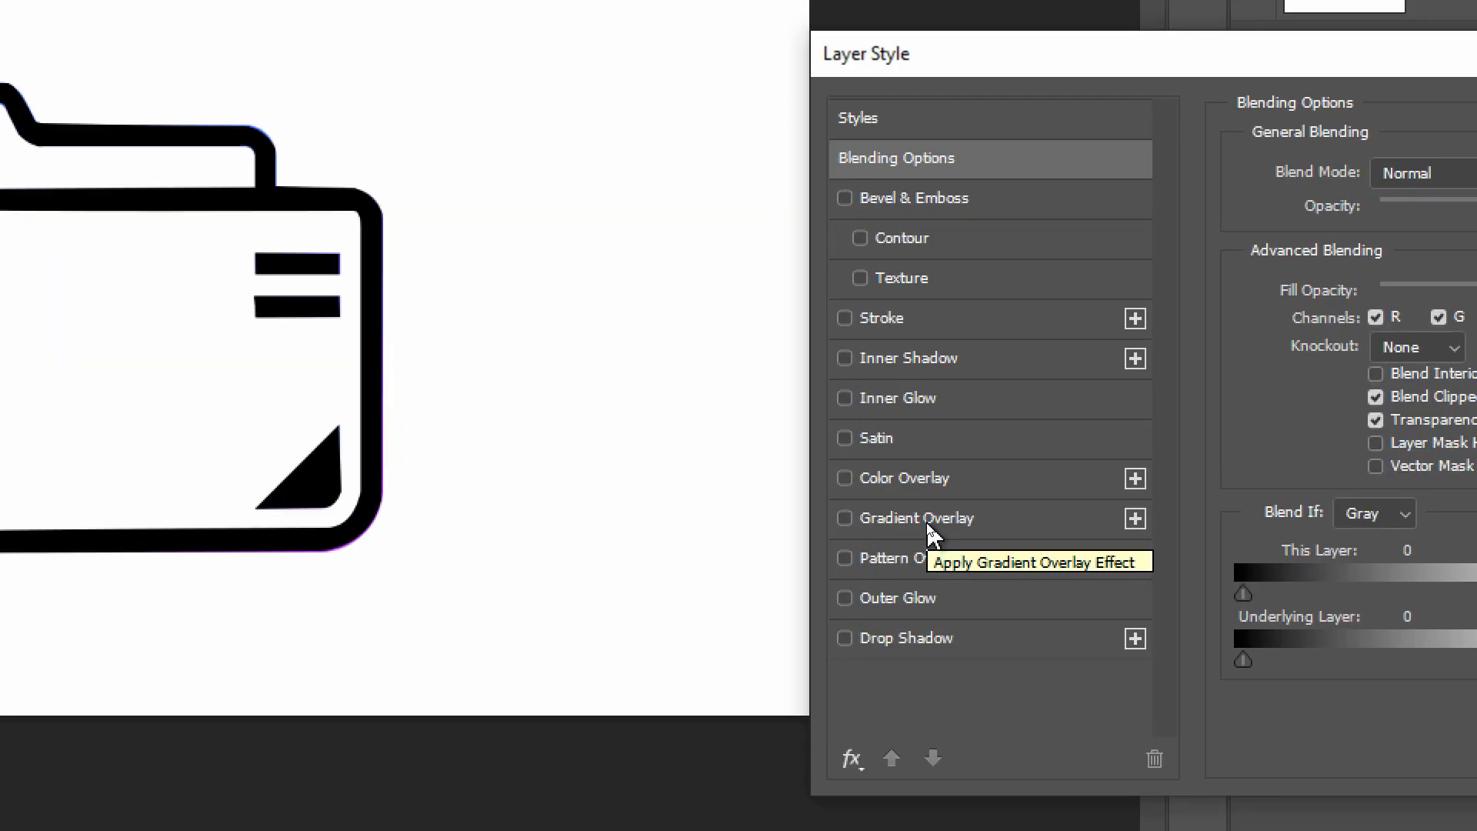
{"action": "left_click", "coordinate": [927, 526]}
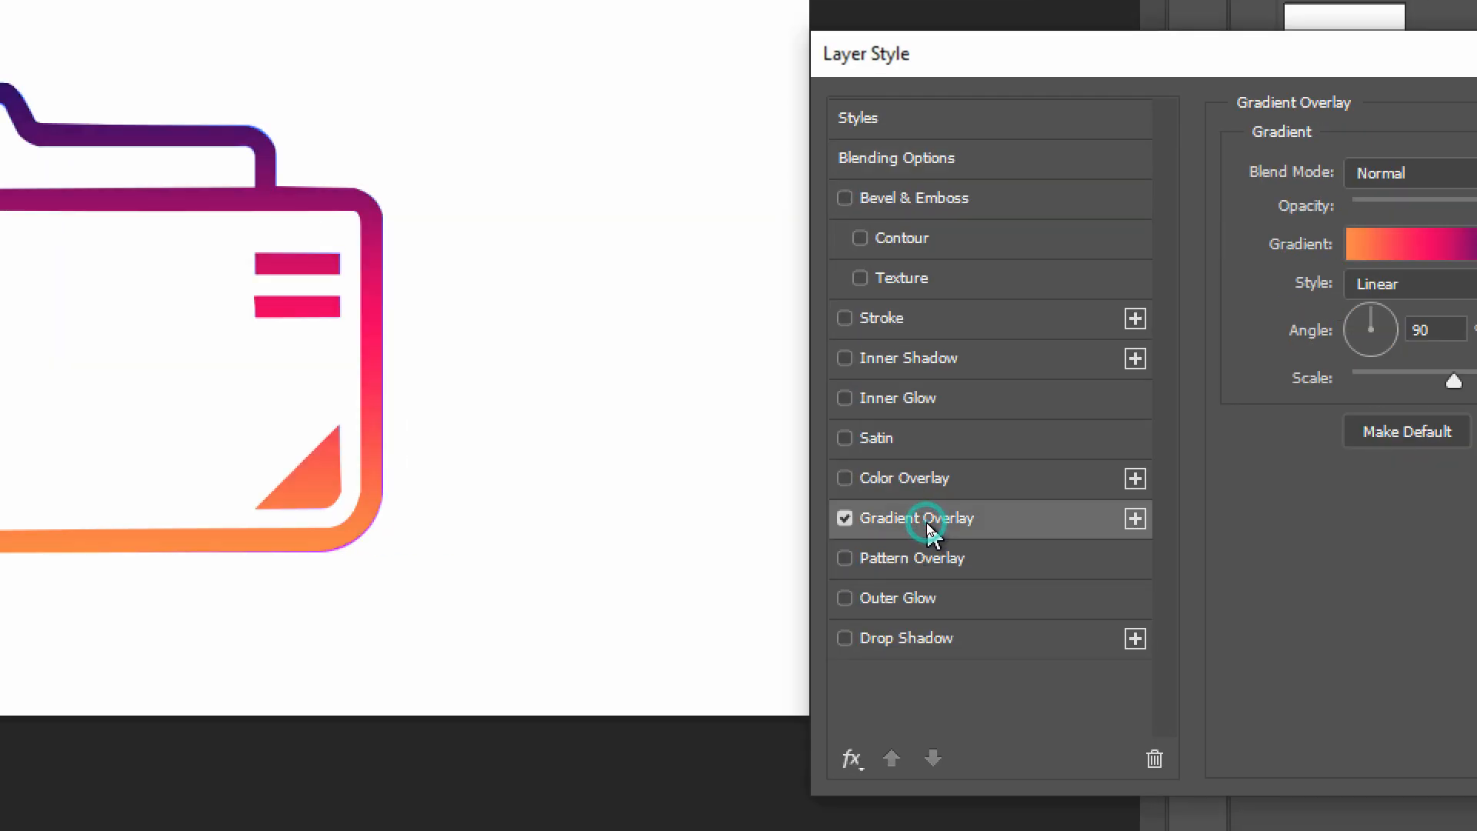
- Set the overlay's gradient to the Pink_15 preset and apply the layer style
{"action": "left_click", "coordinate": [1419, 245]}
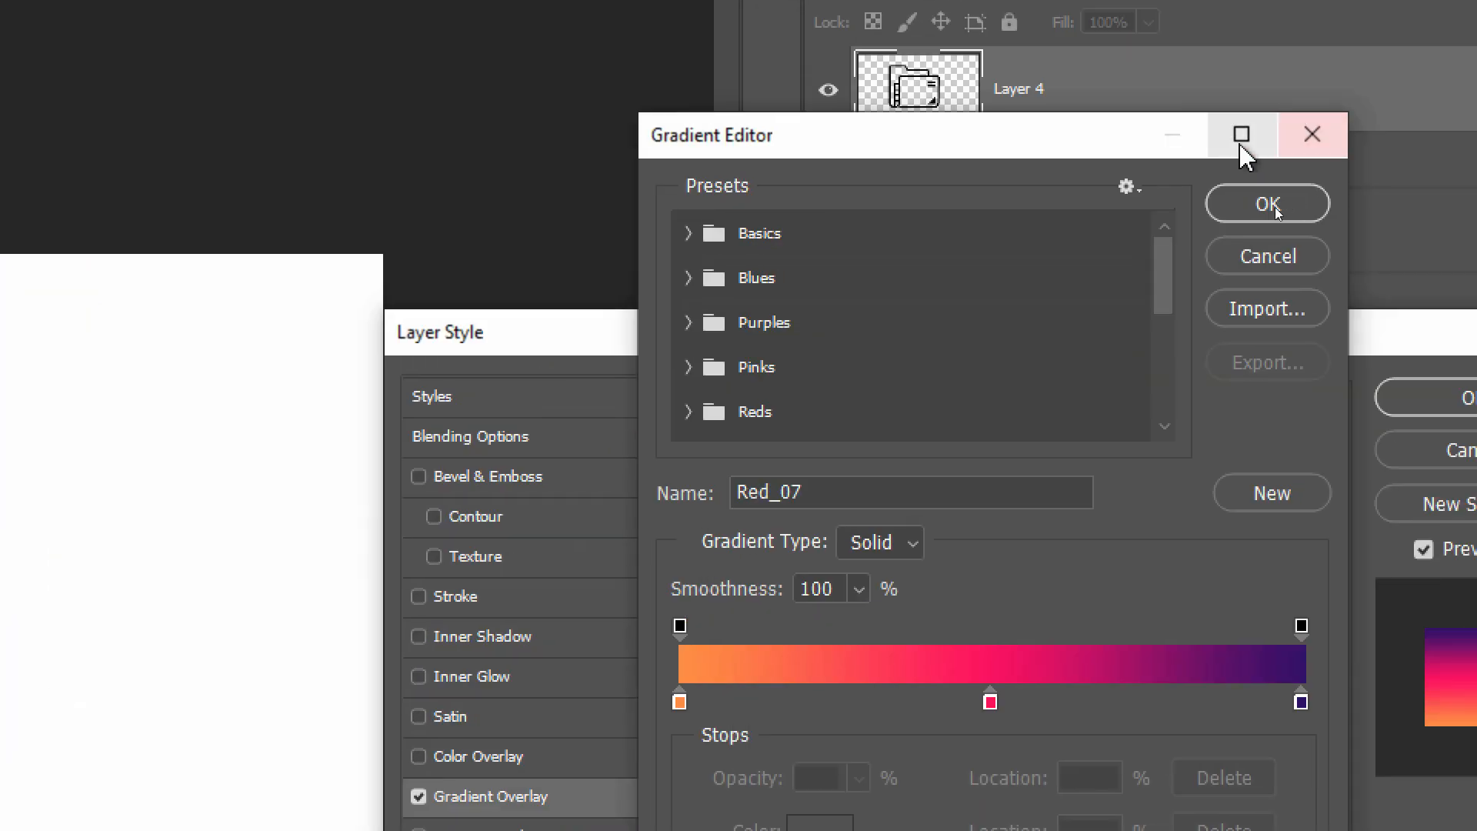
{"action": "left_click", "coordinate": [688, 368]}
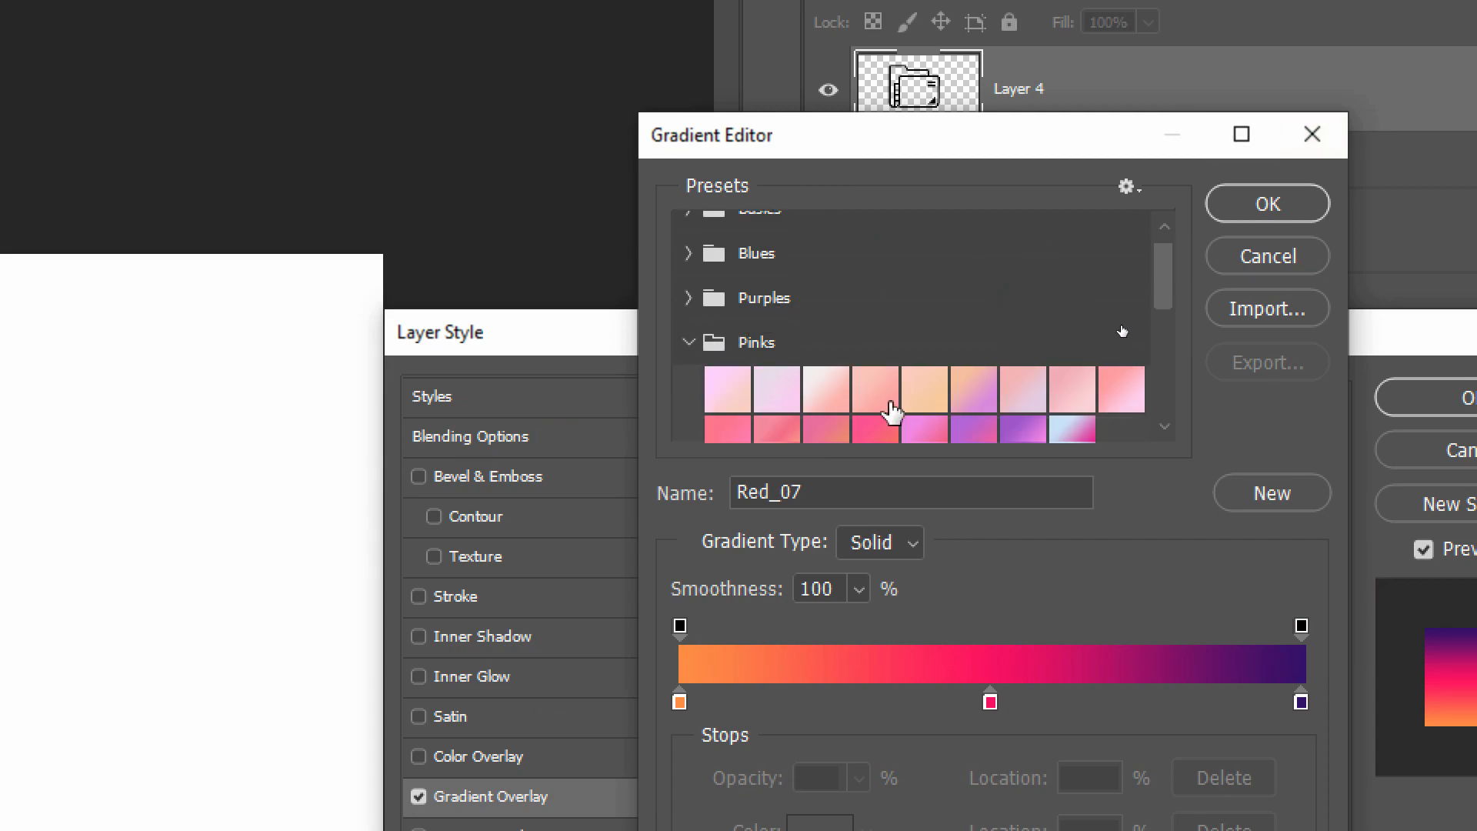
{"action": "left_click", "coordinate": [926, 340]}
{"action": "scroll", "coordinate": [954, 362], "scroll_direction": "down", "scroll_amount": 1}
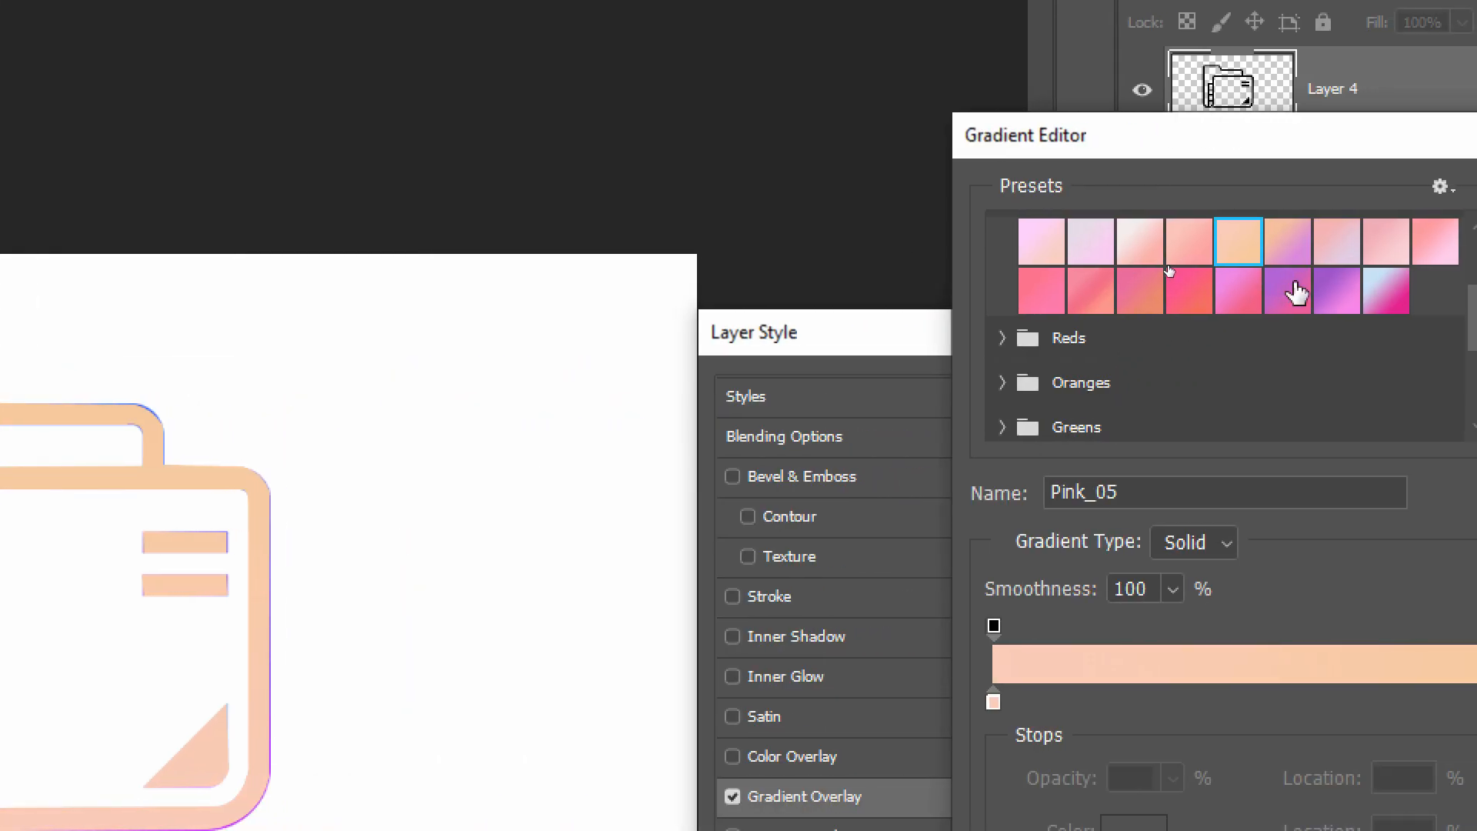
{"action": "left_click", "coordinate": [1290, 290]}
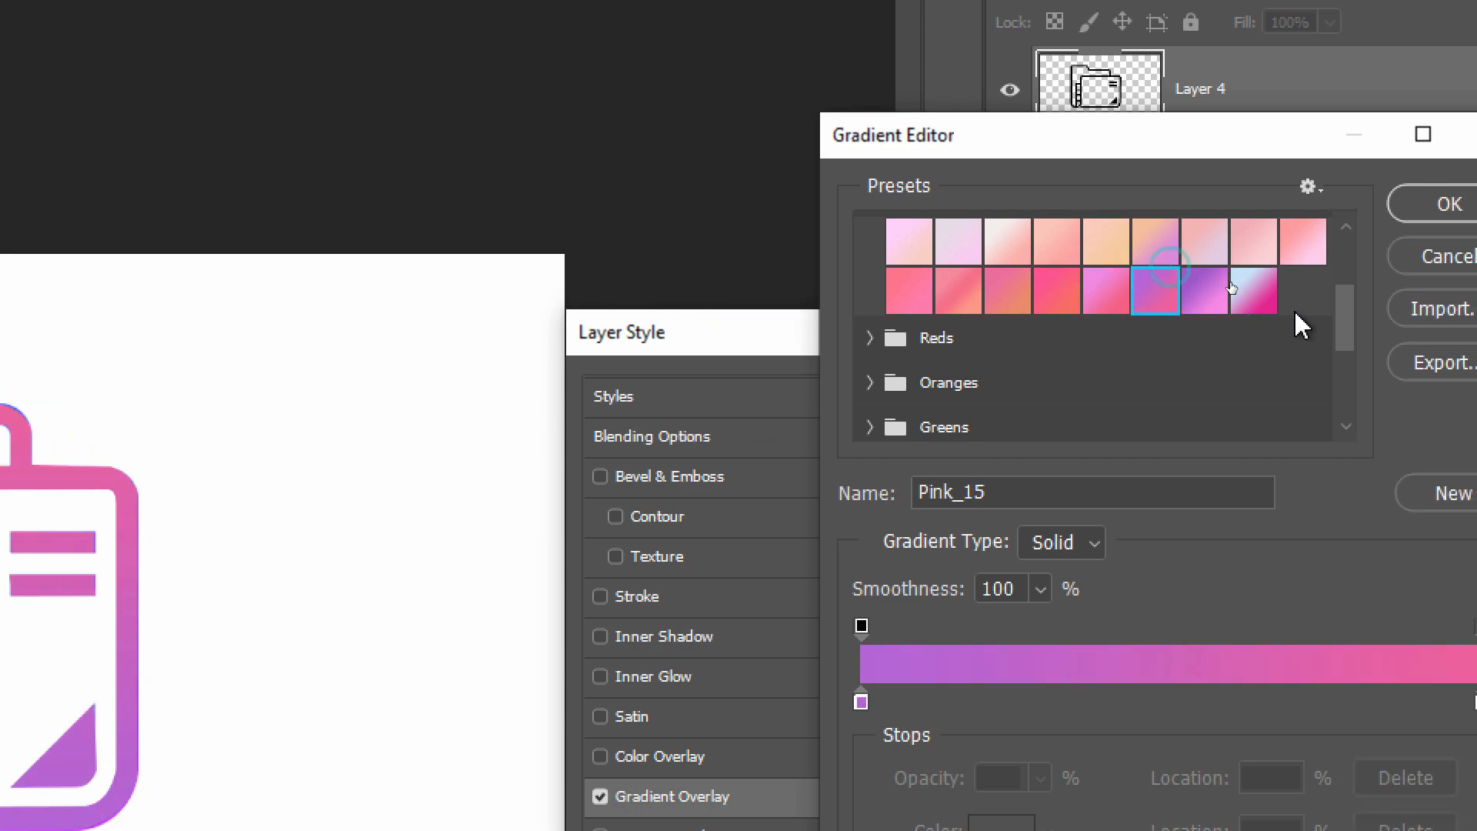
{"action": "left_click", "coordinate": [1345, 203]}
{"action": "left_click", "coordinate": [1466, 397]}
{"action": "left_click", "coordinate": [462, 315], "text": "shift"}
{"action": "left_click_drag", "start_coordinate": [611, 360], "coordinate": [824, 359]}
{"action": "key", "text": "ctrl+z"}
- Place the two folder icons side by side, with the traced folder on the left and the original on the right
{"action": "left_click", "coordinate": [1089, 171]}
{"action": "left_click_drag", "start_coordinate": [650, 437], "coordinate": [802, 432]}
{"action": "left_click", "coordinate": [1090, 167]}
{"action": "left_click", "coordinate": [1189, 166]}
{"action": "left_click_drag", "start_coordinate": [780, 350], "coordinate": [484, 338]}
{"action": "left_click_drag", "start_coordinate": [796, 376], "coordinate": [815, 361]}
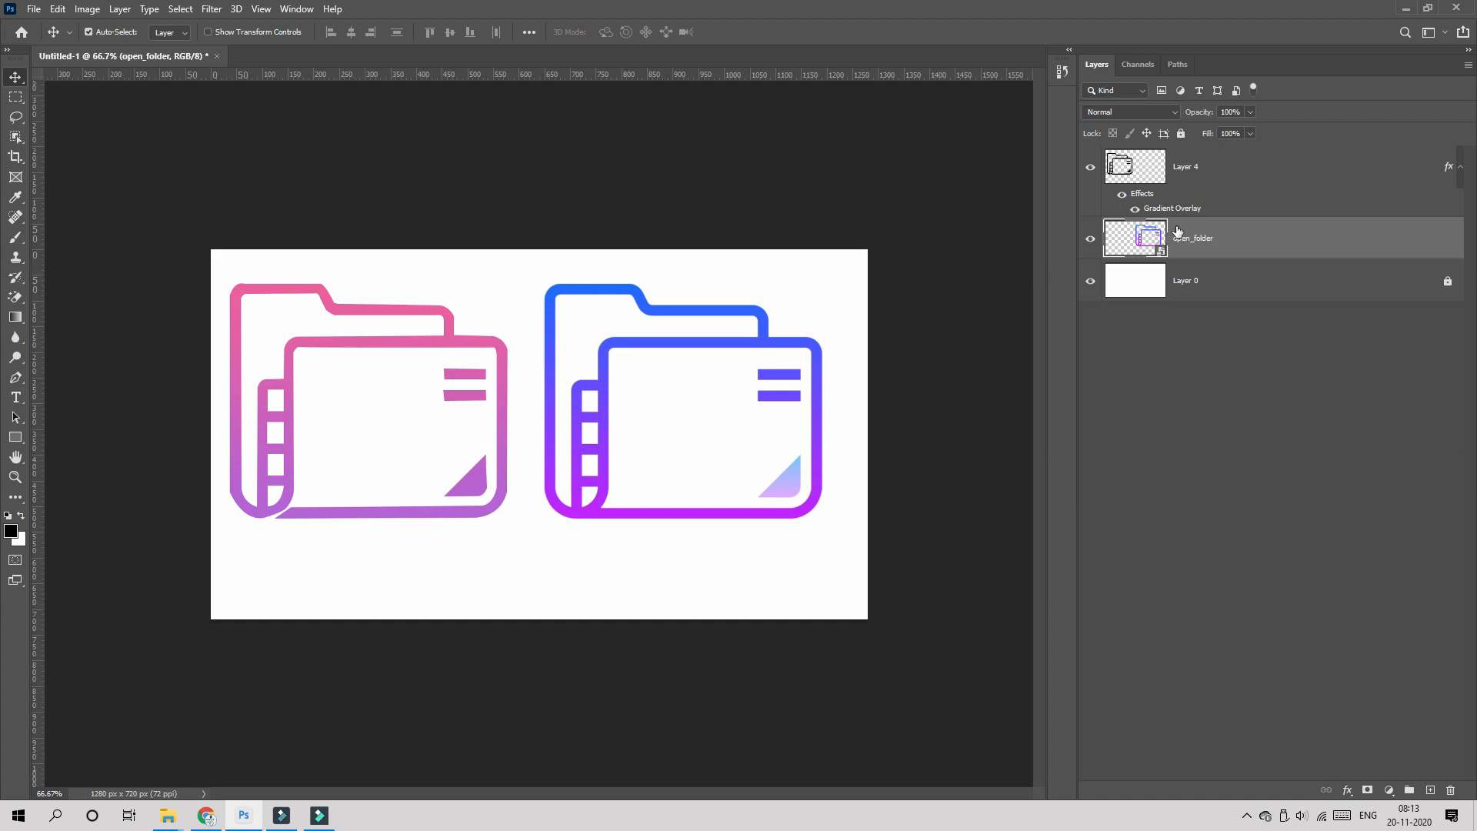
- Open the Gradient Overlay settings of Layer 4 and its gradient for editing
{"action": "left_click", "coordinate": [1163, 171]}
{"action": "right_click", "coordinate": [1202, 172]}
{"action": "left_click", "coordinate": [1259, 176]}
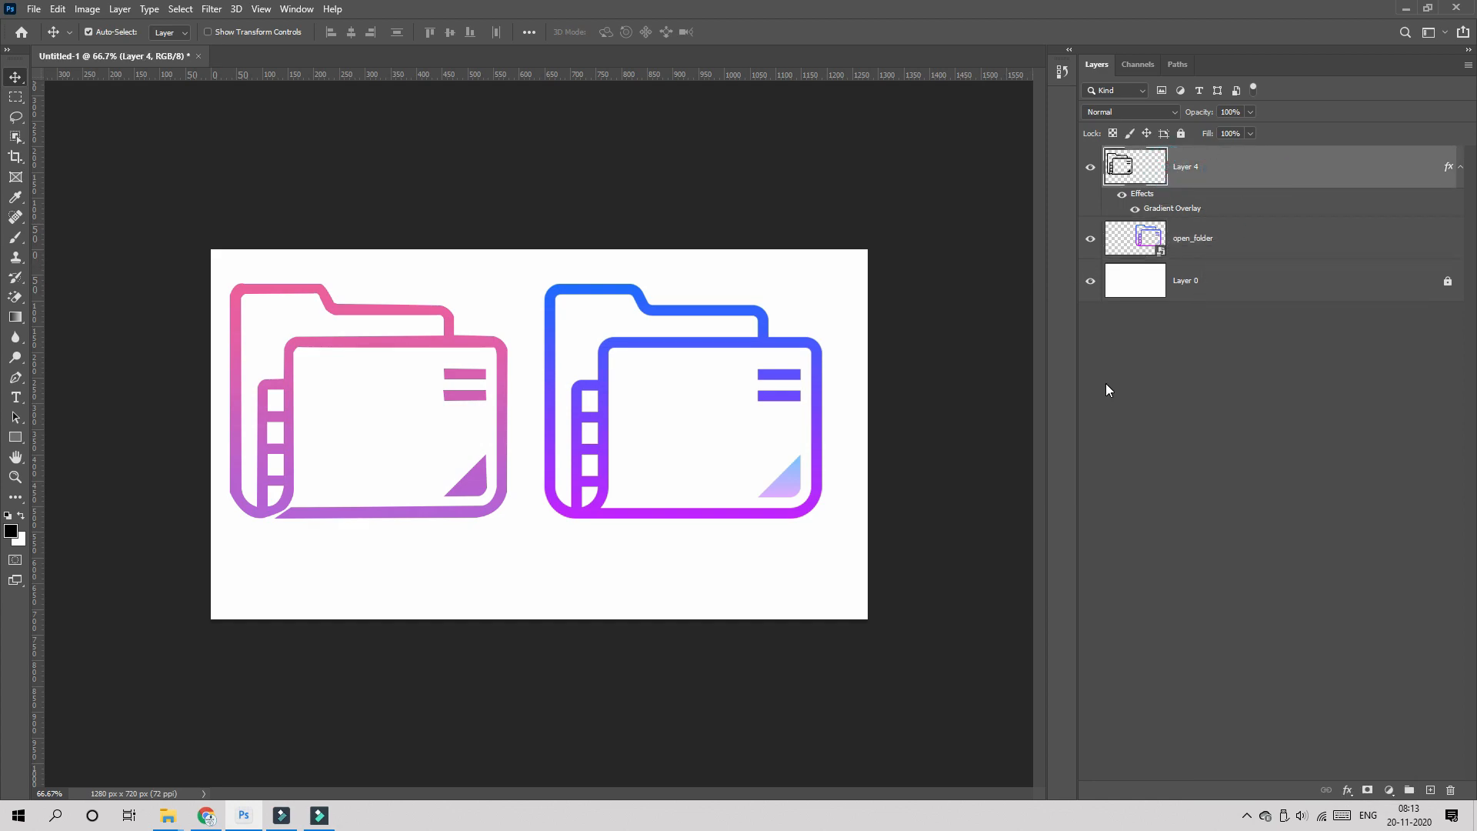
{"action": "left_click", "coordinate": [933, 521]}
{"action": "left_click", "coordinate": [1207, 385]}
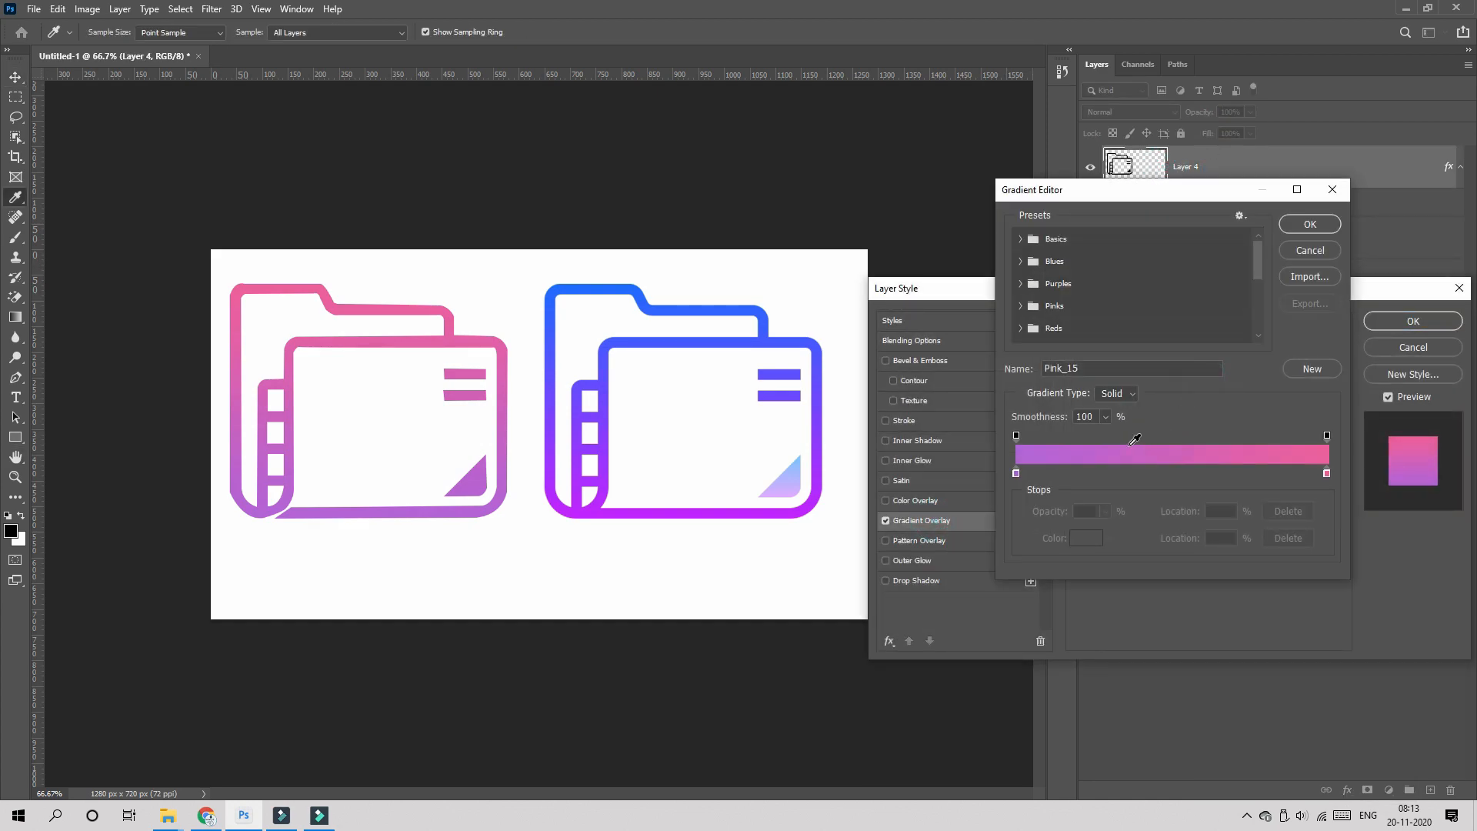
- Try the Orange_05 and Orange_06 gradient presets on the traced folder
{"action": "scroll", "coordinate": [1047, 320], "scroll_direction": "down", "scroll_amount": 2}
{"action": "left_click", "coordinate": [1020, 290]}
{"action": "left_click", "coordinate": [1066, 308]}
{"action": "left_click", "coordinate": [1124, 310]}
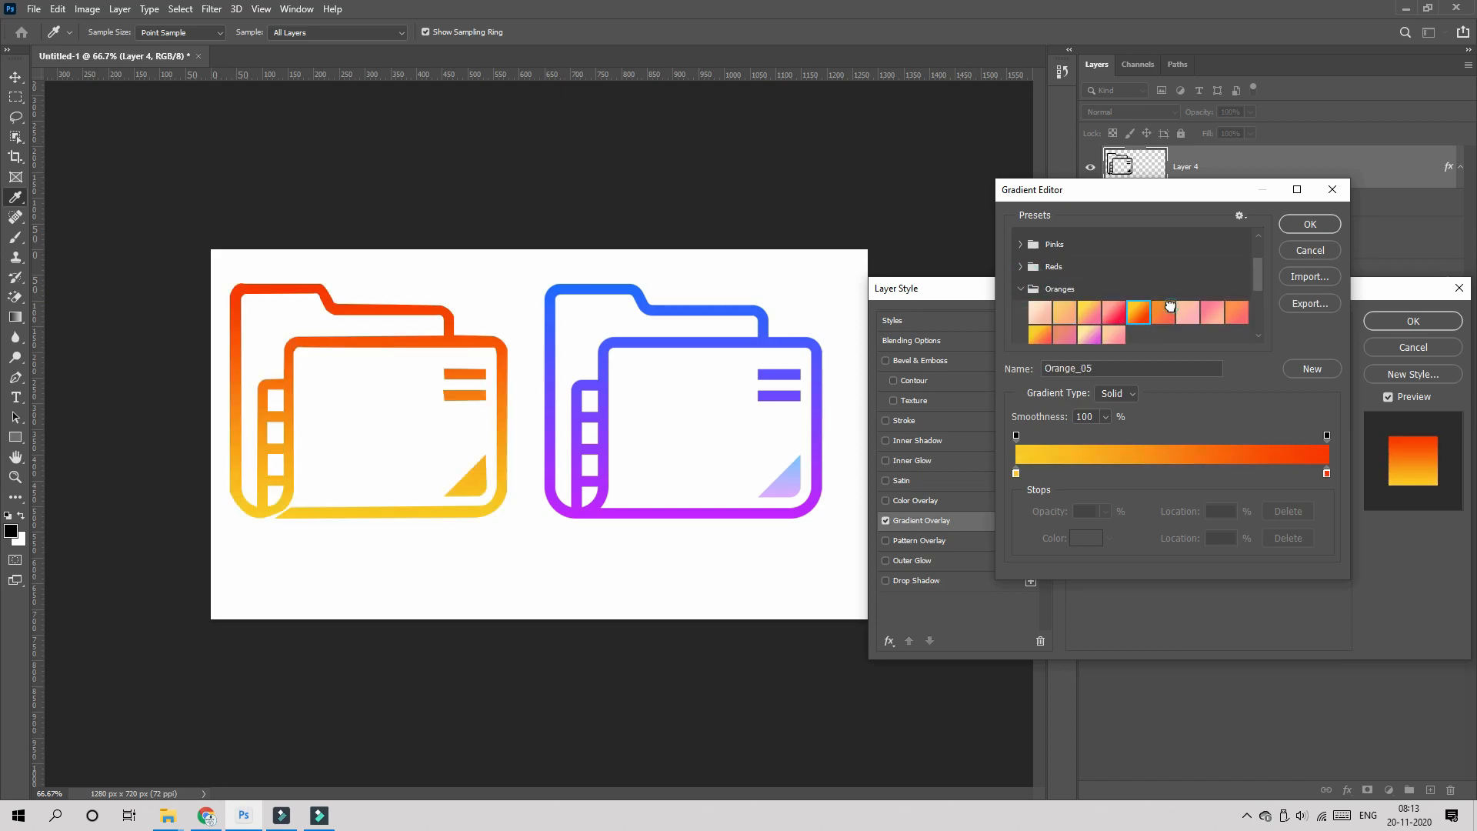
{"action": "left_click", "coordinate": [1166, 310]}
- Try several presets from the Greens group on the traced folder, ending with Green_07
{"action": "scroll", "coordinate": [1047, 285], "scroll_direction": "down", "scroll_amount": 2}
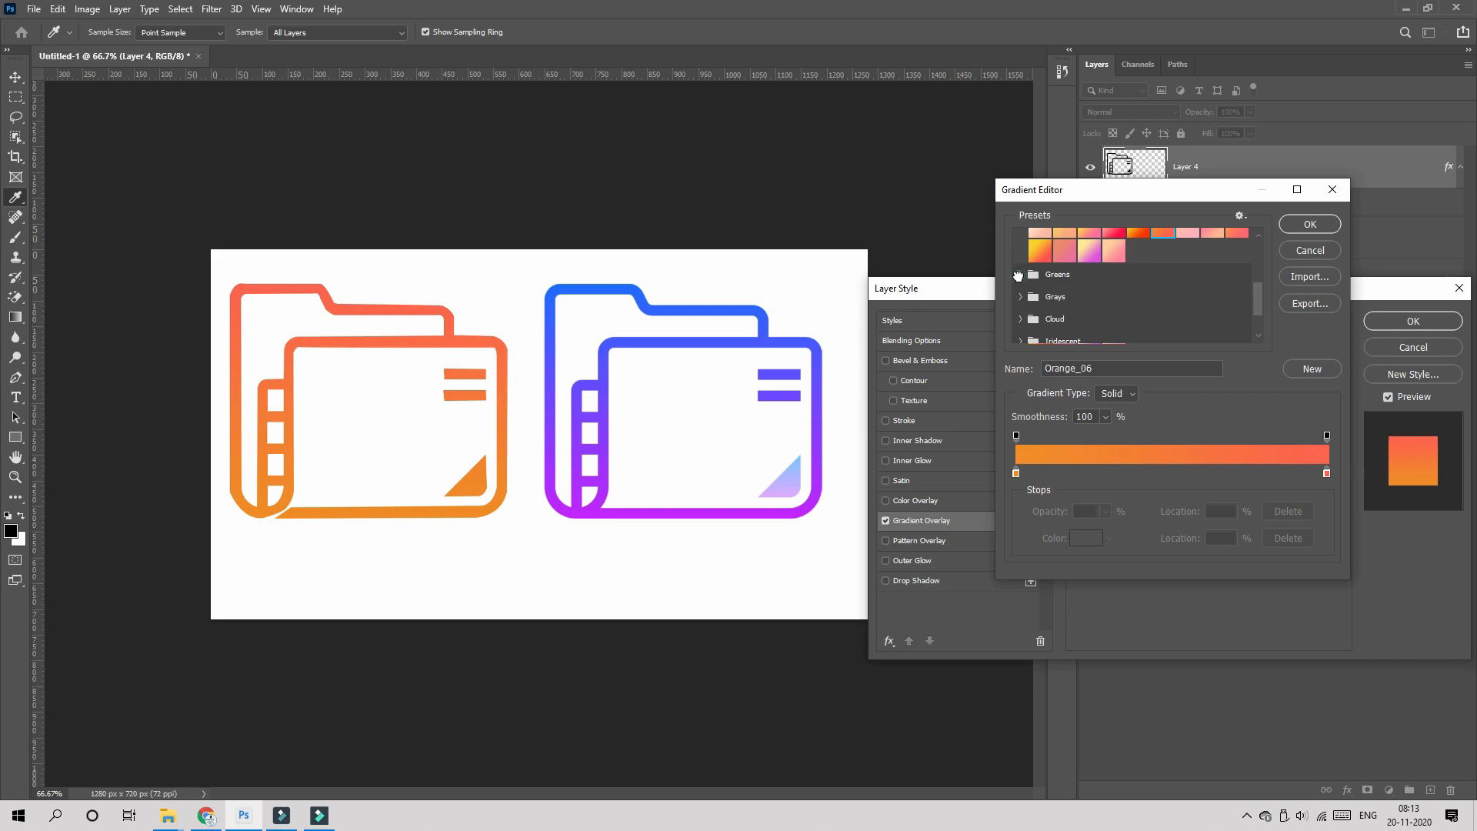
{"action": "left_click", "coordinate": [1020, 275]}
{"action": "left_click", "coordinate": [1089, 297]}
{"action": "left_click", "coordinate": [1161, 293]}
{"action": "left_click", "coordinate": [1190, 294]}
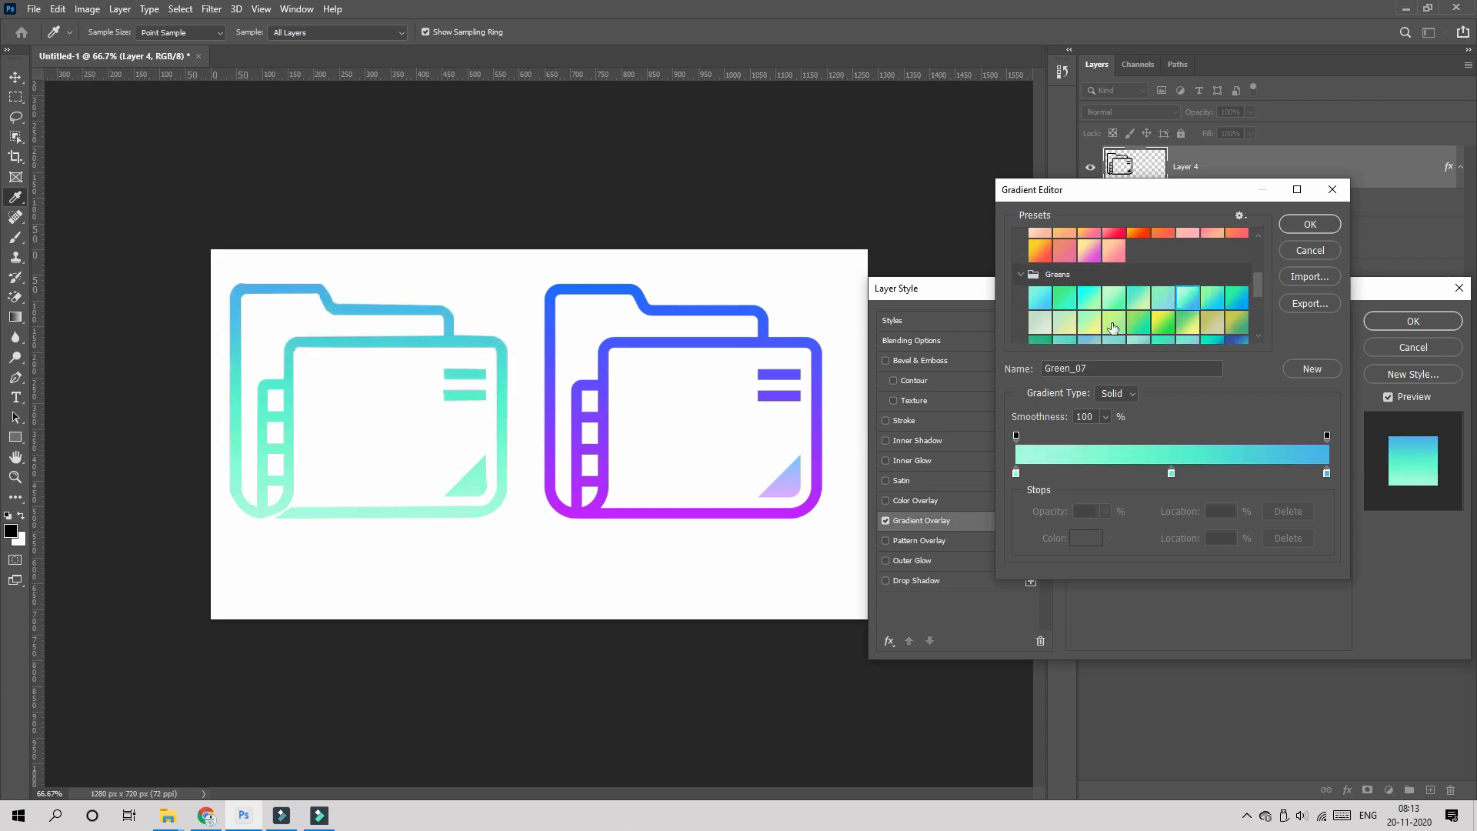
- Try presets from the Grays group on the traced folder, ending with Gray_04
{"action": "scroll", "coordinate": [1072, 324], "scroll_direction": "down", "scroll_amount": 3}
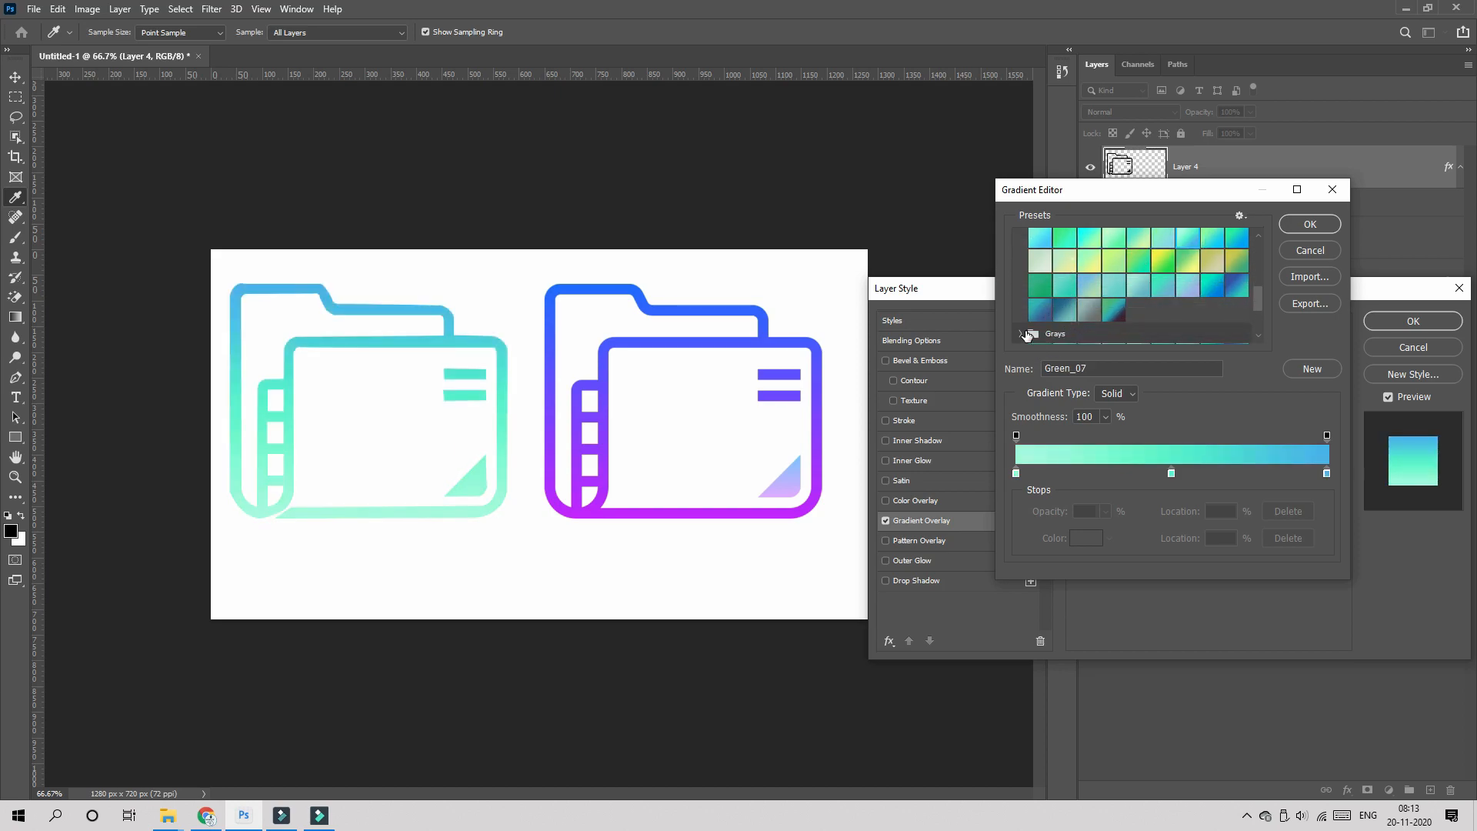
{"action": "left_click", "coordinate": [1022, 333]}
{"action": "left_click", "coordinate": [1065, 302]}
{"action": "left_click", "coordinate": [1118, 300]}
- Try presets from the Iridescent group on the traced folder, including Iridescent_11 and Iridescent_20
{"action": "scroll", "coordinate": [1078, 308], "scroll_direction": "down", "scroll_amount": 2}
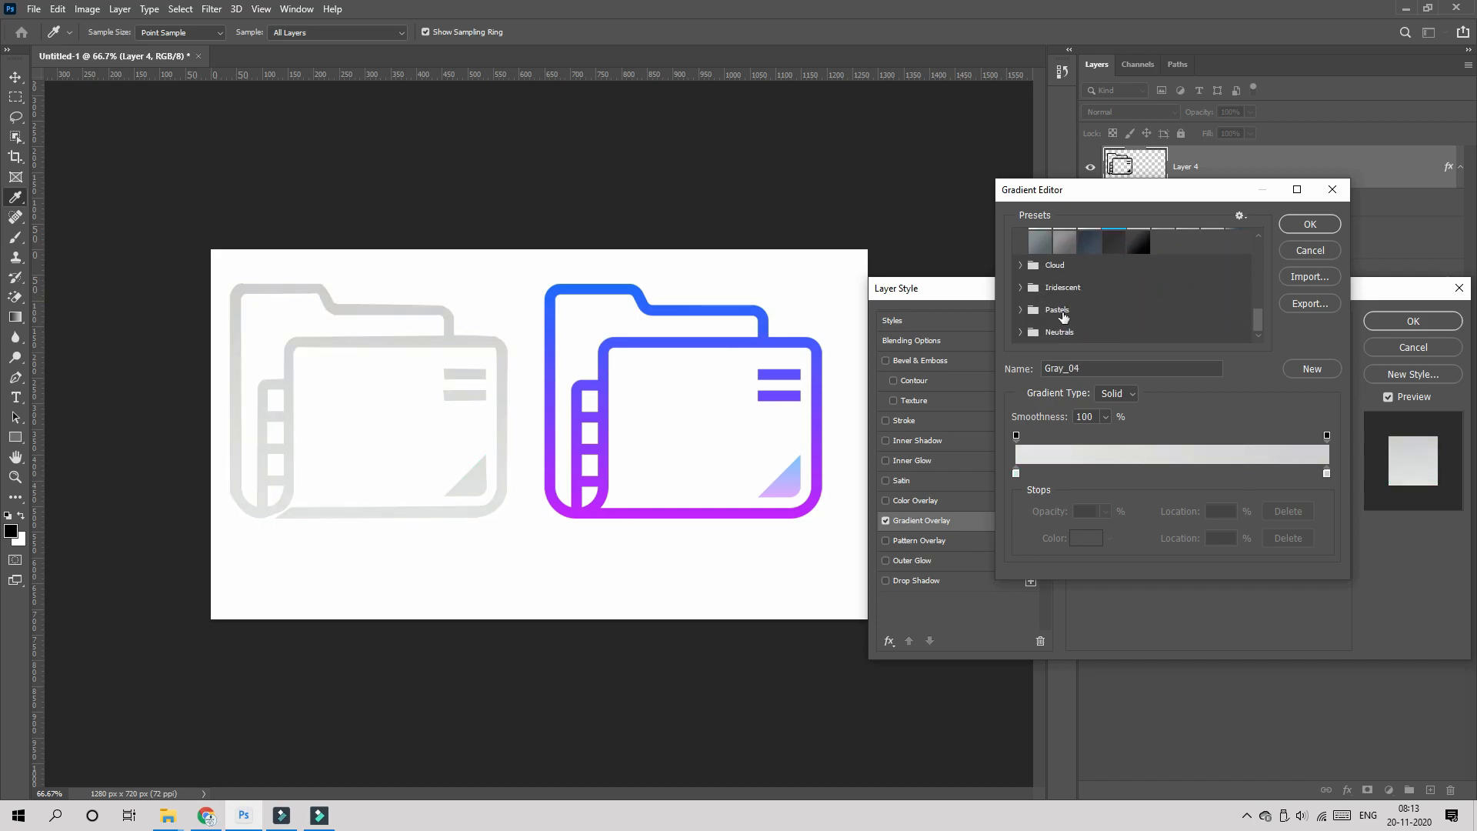
{"action": "left_click", "coordinate": [1021, 288]}
{"action": "scroll", "coordinate": [1062, 308], "scroll_direction": "down", "scroll_amount": 2}
{"action": "left_click", "coordinate": [1065, 306]}
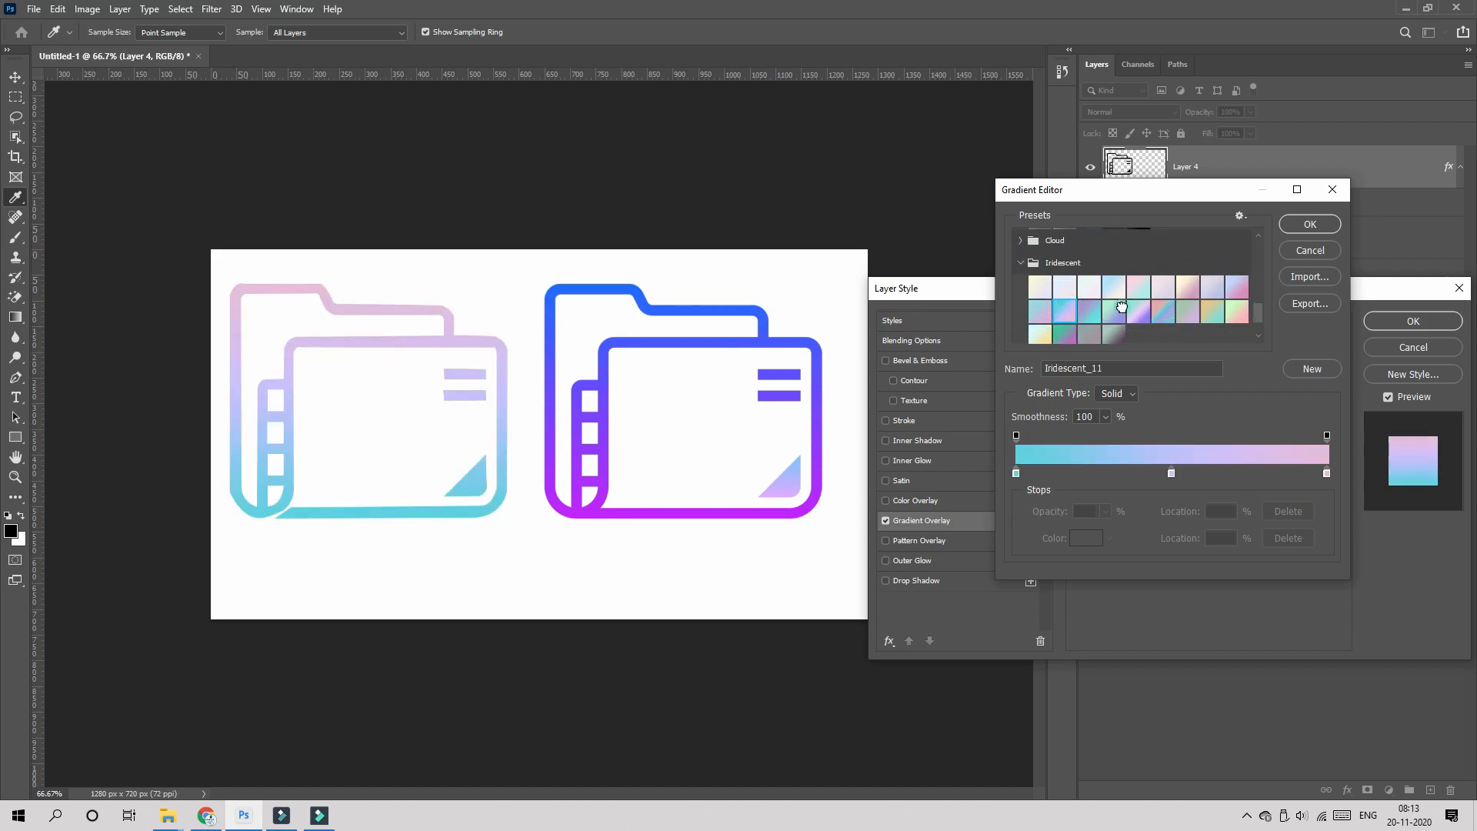
{"action": "left_click", "coordinate": [1119, 307]}
{"action": "scroll", "coordinate": [1185, 316], "scroll_direction": "down", "scroll_amount": 3}
{"action": "scroll", "coordinate": [1185, 316], "scroll_direction": "down", "scroll_amount": 1}
{"action": "left_click", "coordinate": [1067, 289]}
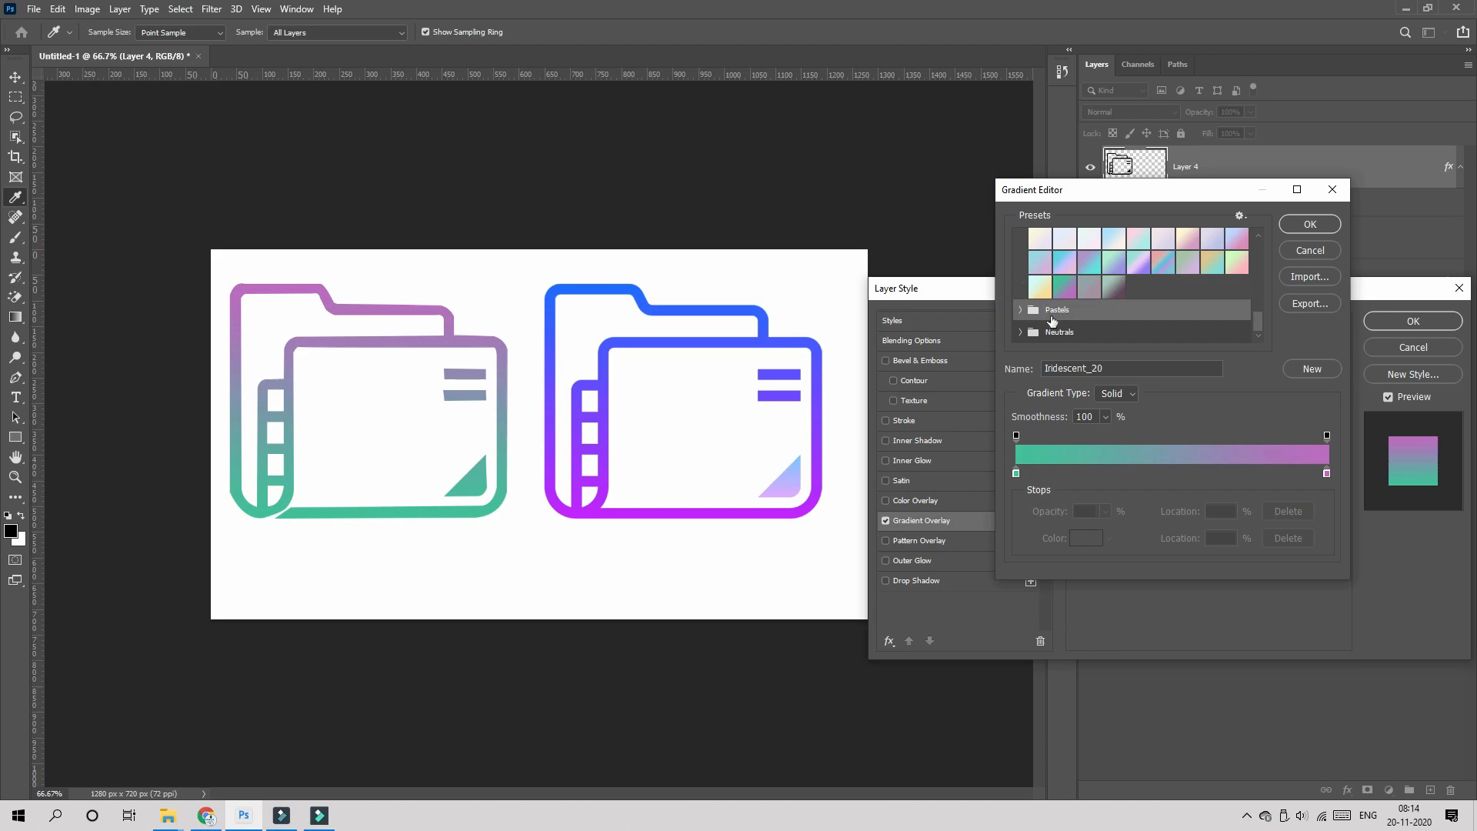
- Give the traced folder a preset gradient running from cyan at its base to blue-violet at its top, and apply the layer style
{"action": "scroll", "coordinate": [1081, 295], "scroll_direction": "up", "scroll_amount": 4}
{"action": "scroll", "coordinate": [1081, 297], "scroll_direction": "up", "scroll_amount": 3}
{"action": "left_click", "coordinate": [1088, 308]}
{"action": "left_click", "coordinate": [1022, 264]}
{"action": "left_click", "coordinate": [1161, 306]}
{"action": "scroll", "coordinate": [1164, 303], "scroll_direction": "down", "scroll_amount": 2}
{"action": "left_click", "coordinate": [1164, 274]}
{"action": "scroll", "coordinate": [1185, 285], "scroll_direction": "up", "scroll_amount": 1}
{"action": "left_click", "coordinate": [1115, 249]}
{"action": "left_click", "coordinate": [1138, 273]}
{"action": "left_click", "coordinate": [1309, 224]}
{"action": "left_click", "coordinate": [1412, 321]}
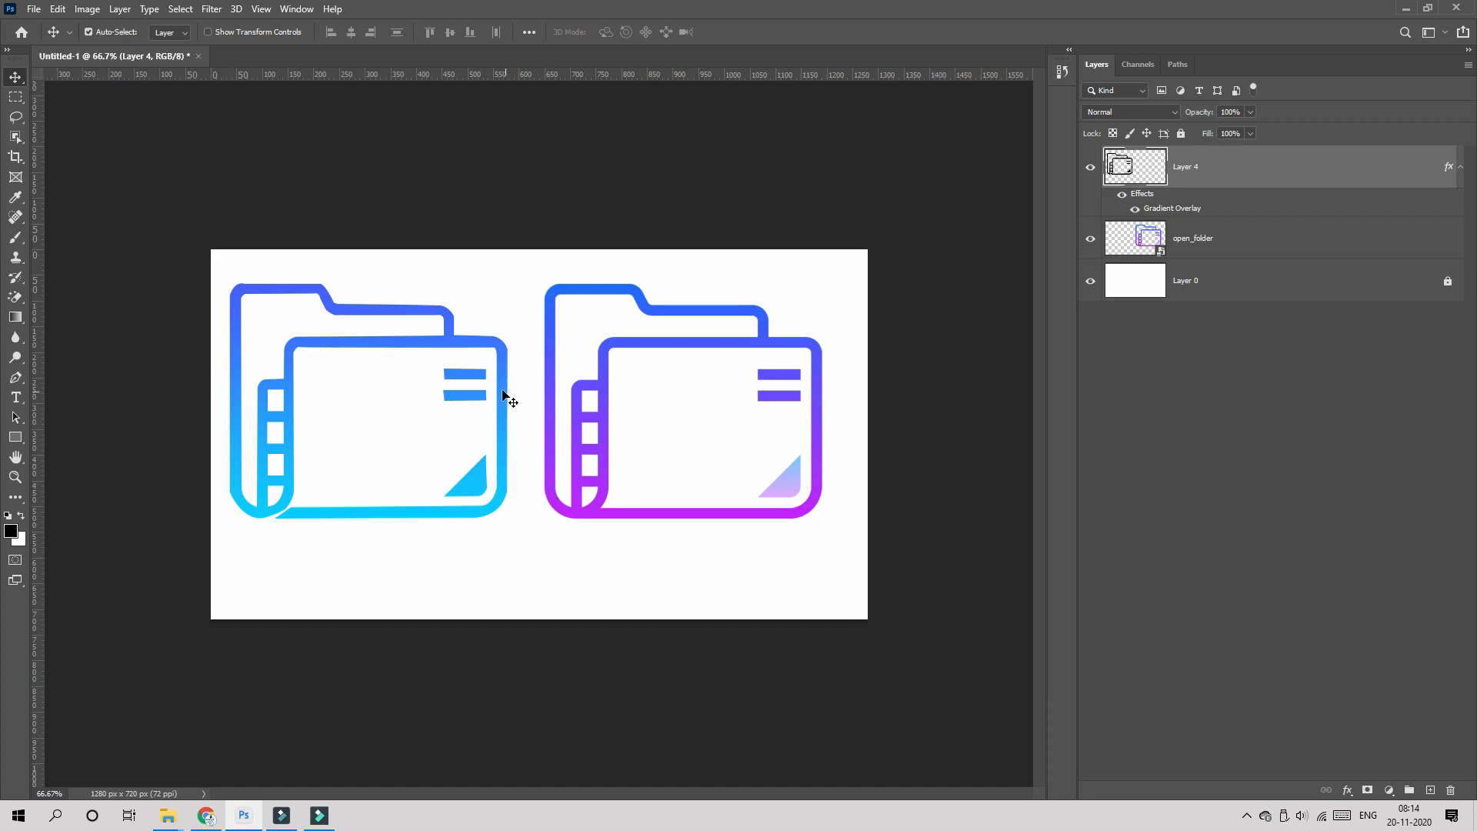
{"action": "left_click", "coordinate": [660, 344]}
{"action": "left_click", "coordinate": [506, 383]}
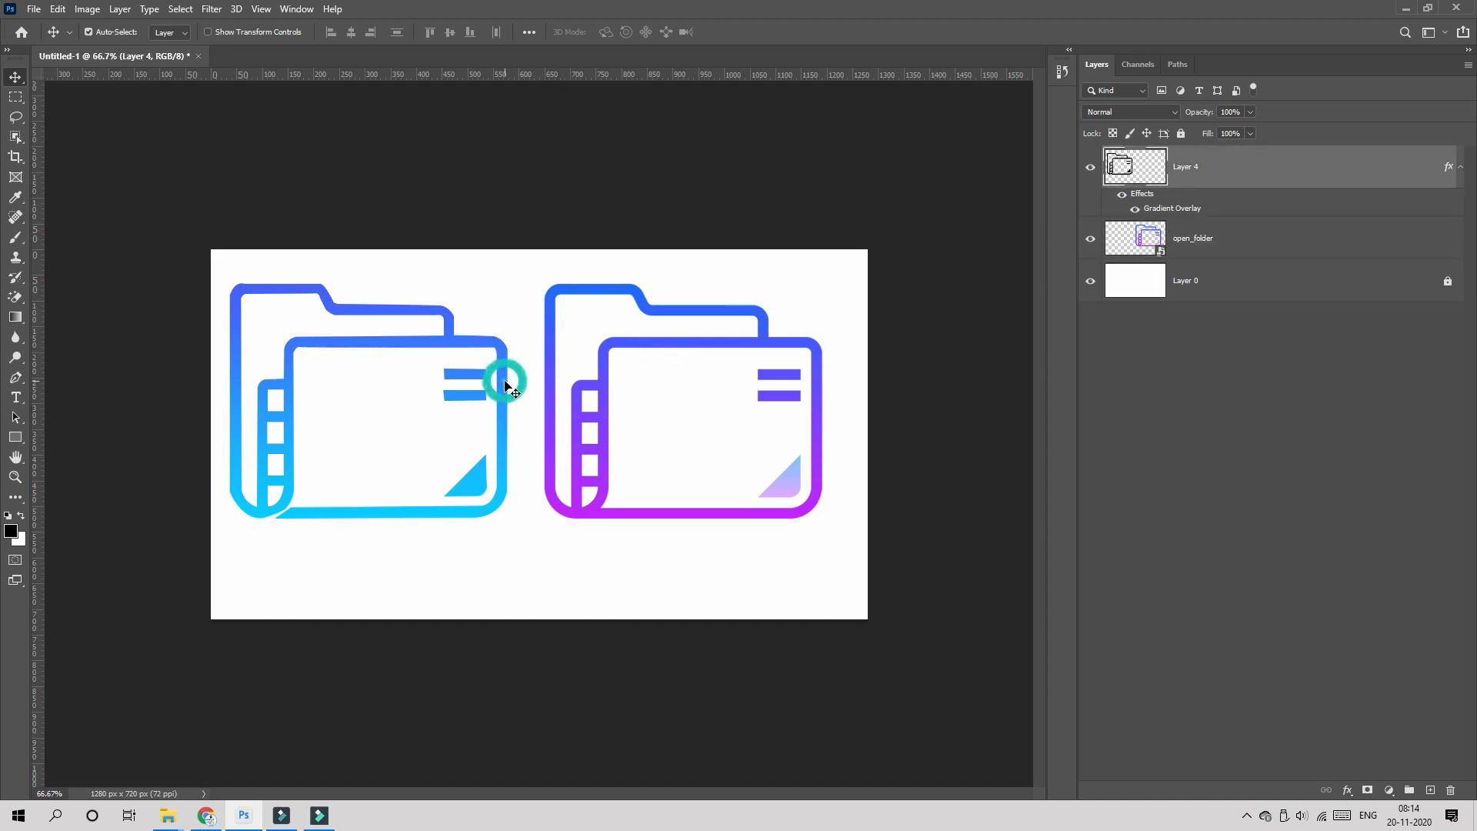